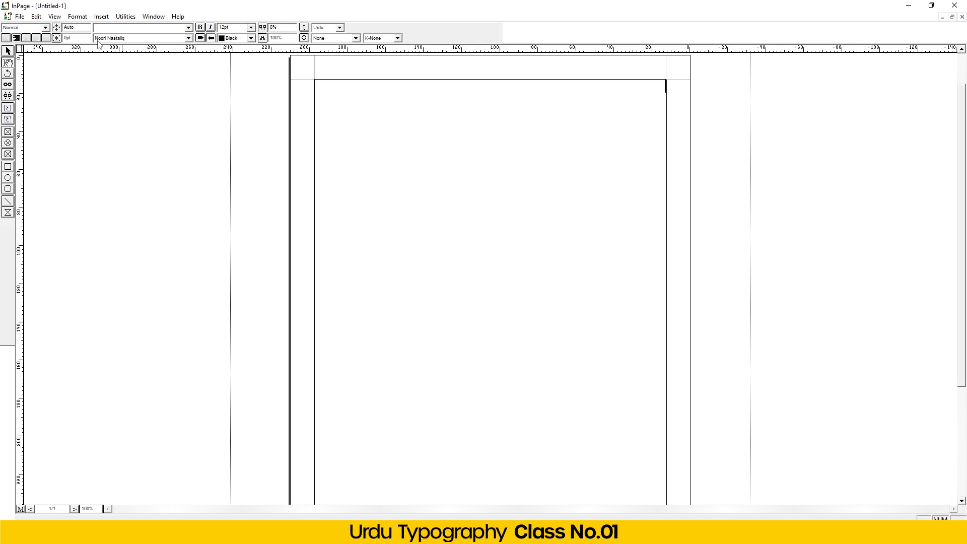
- Type the person's three-word Urdu name at the top of the page, fixing typos
type("اج")
key("BackSpace")
key("BackSpace")
type("ا")
key("BackSpace")
- Set the whole name to 72pt
left_click_drag(641, 89, 677, 88)
left_click(251, 27)
left_click(246, 91)
left_click(456, 132)
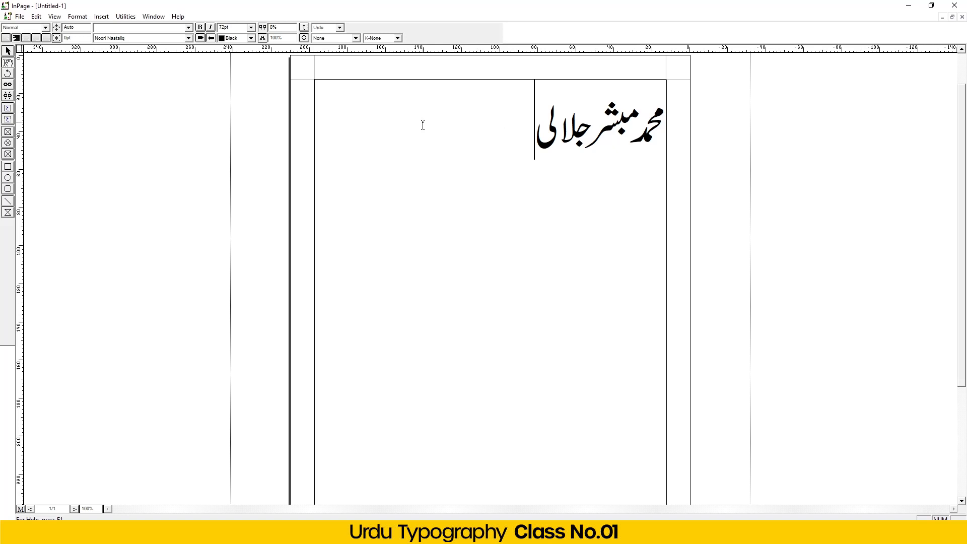
- Select the name and try bold, then remove the bold again
key("ctrl+a")
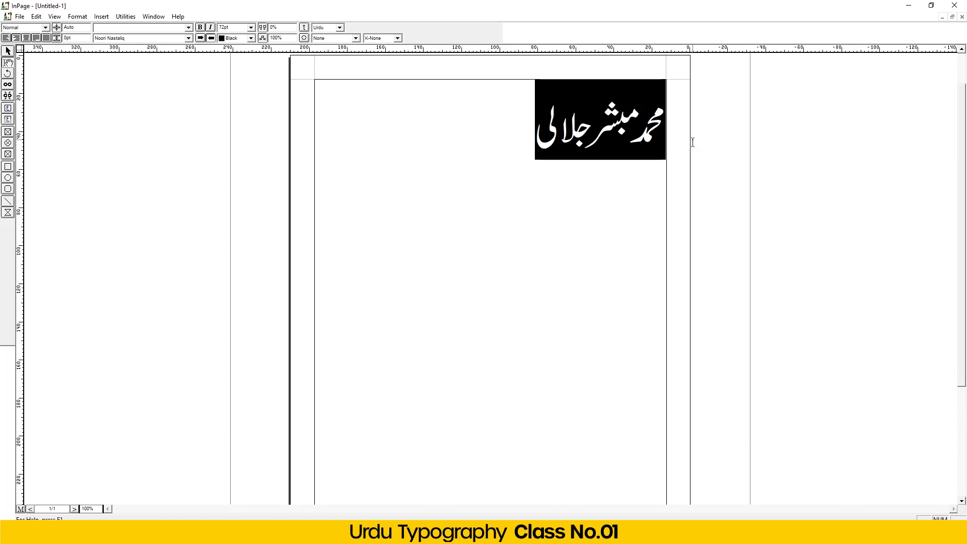
left_click(529, 122)
left_click_drag(513, 123, 742, 117)
left_click(201, 27)
left_click(446, 155)
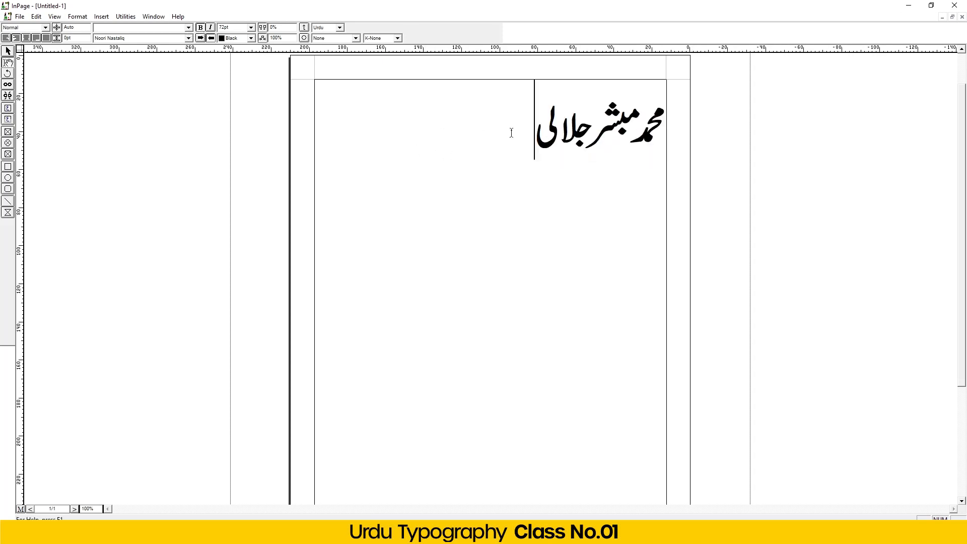
left_click_drag(486, 133, 763, 115)
left_click(200, 28)
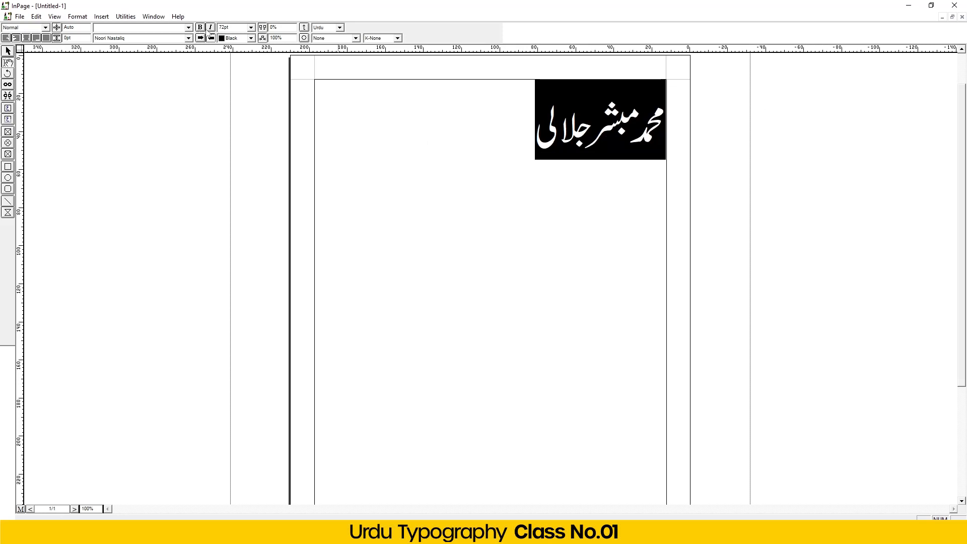
- Try italic and bold on the name, leaving it upright and not bold
left_click(210, 28)
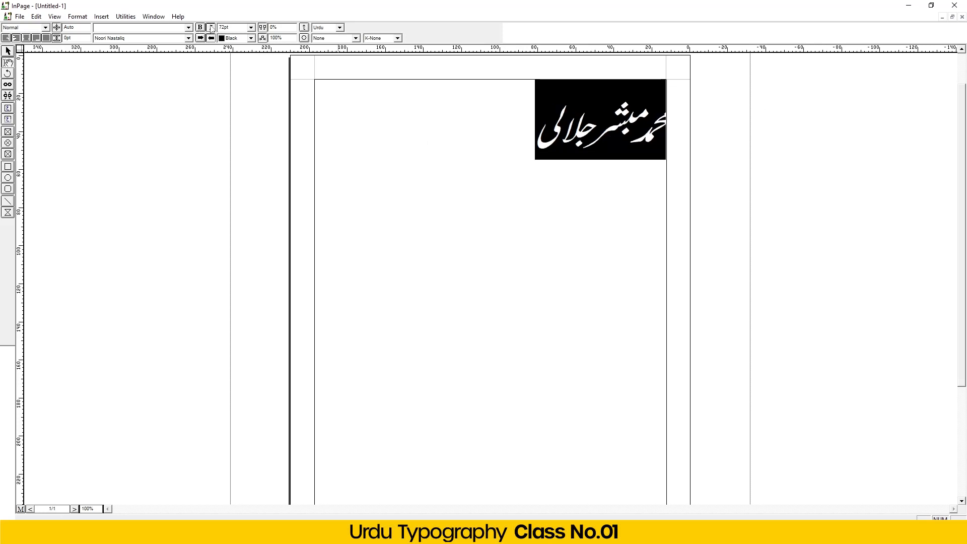
left_click(211, 28)
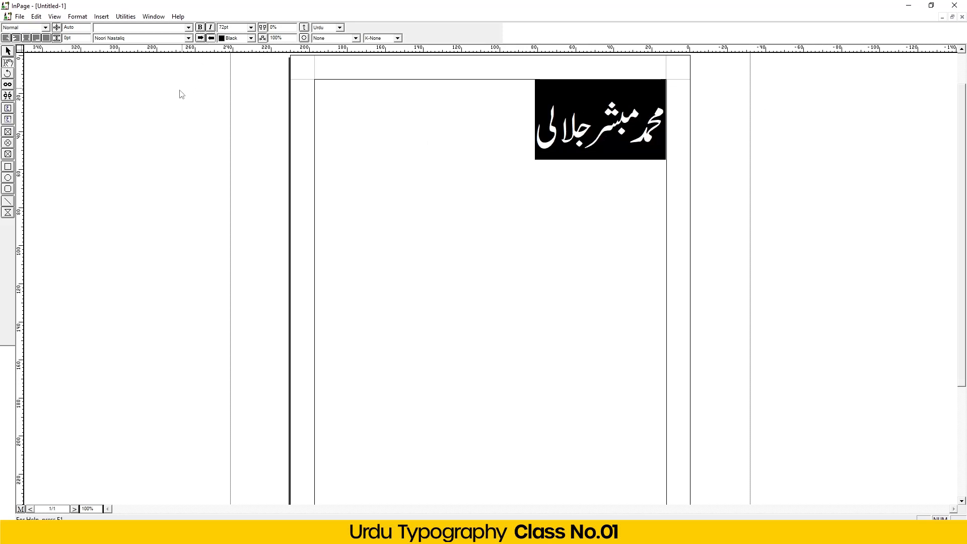
left_click(212, 28)
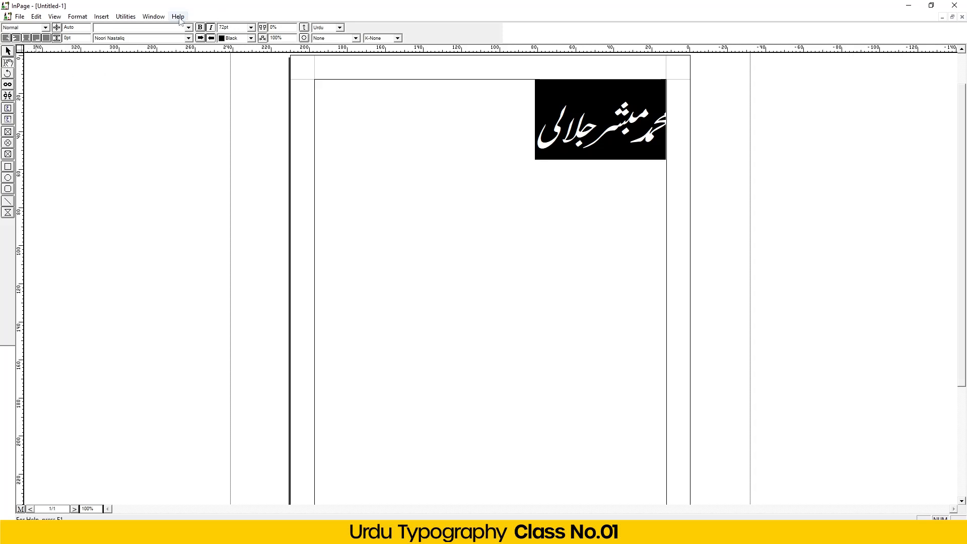
left_click(211, 28)
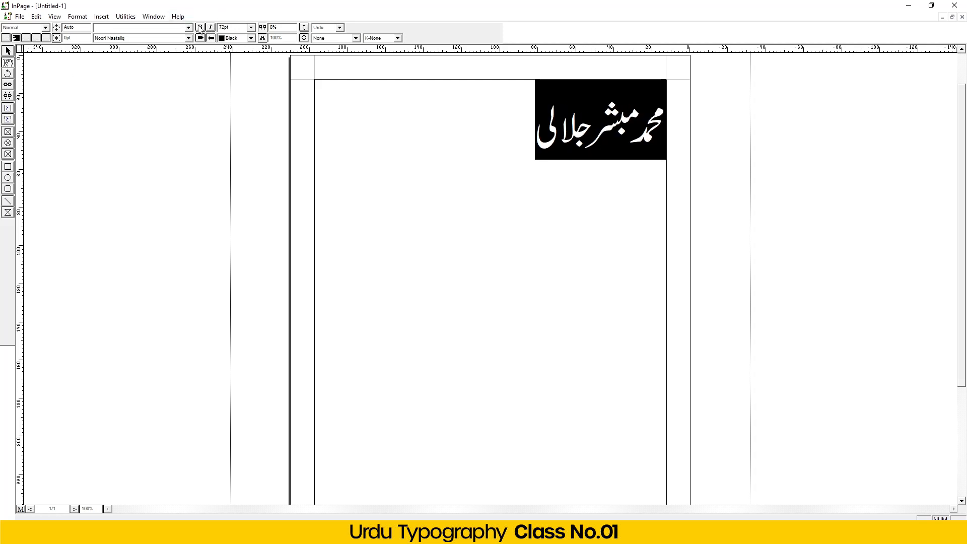
left_click(200, 28)
left_click(201, 29)
- Centre the name in the text frame and reselect it
left_click(16, 37)
left_click(473, 209)
left_click_drag(416, 133, 565, 149)
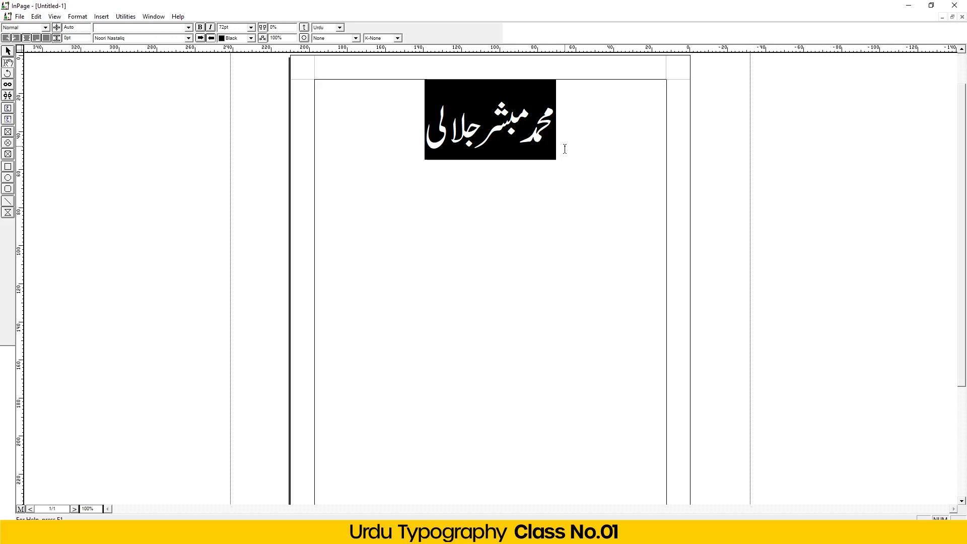
- Copy the name and paste it on a new line beneath the first
left_click(392, 144)
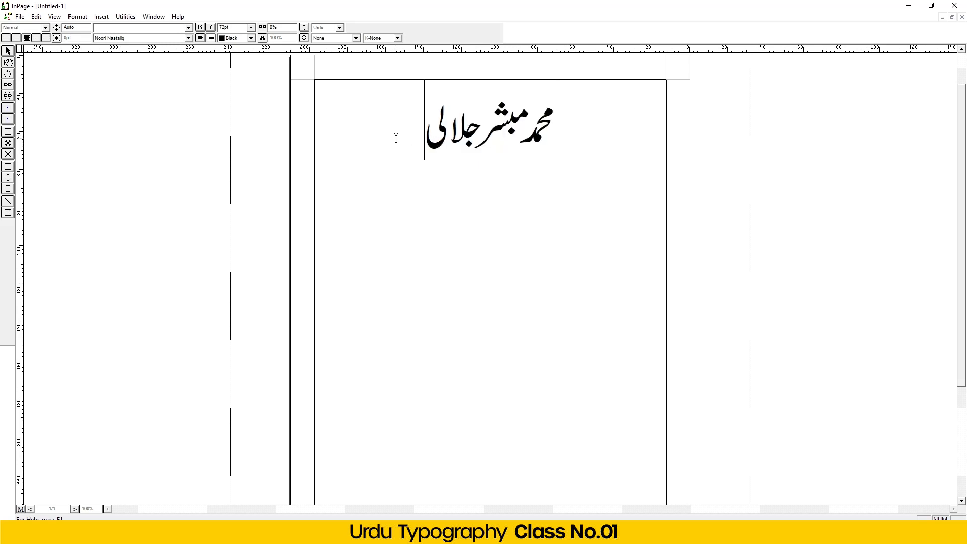
left_click_drag(393, 133, 568, 116)
key("ctrl+c")
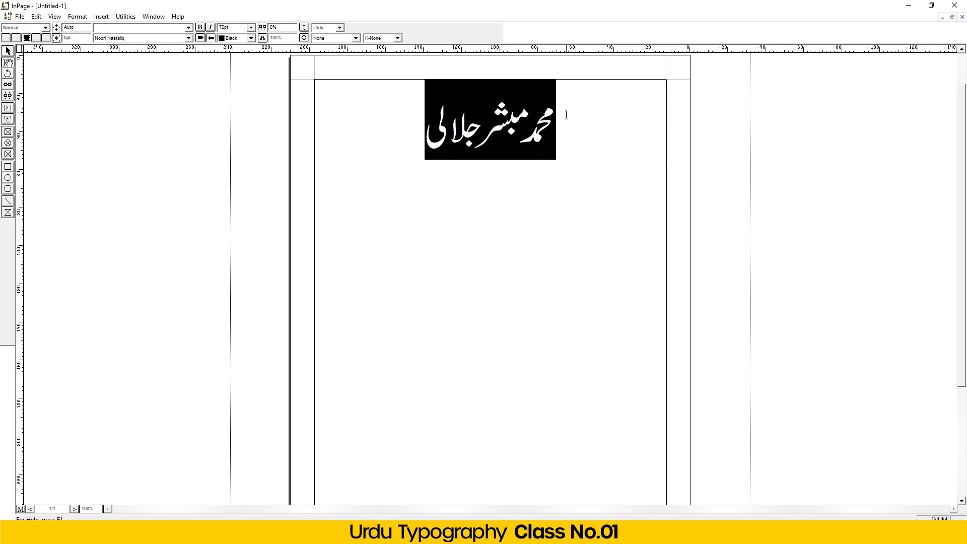
left_click(372, 142)
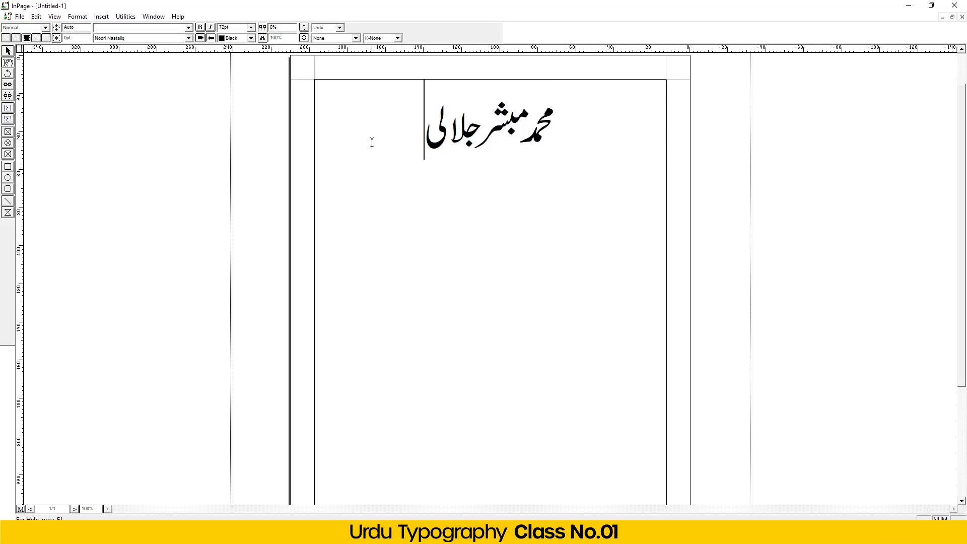
key("Return")
key("ctrl+v")
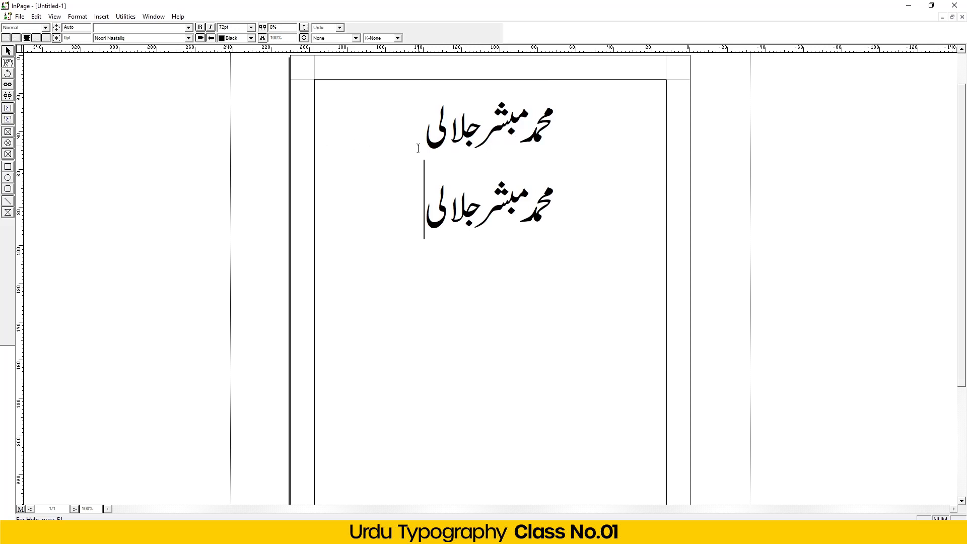
- Apply K-Always kashida to the second line so it stretches wider than the first
left_click(375, 39)
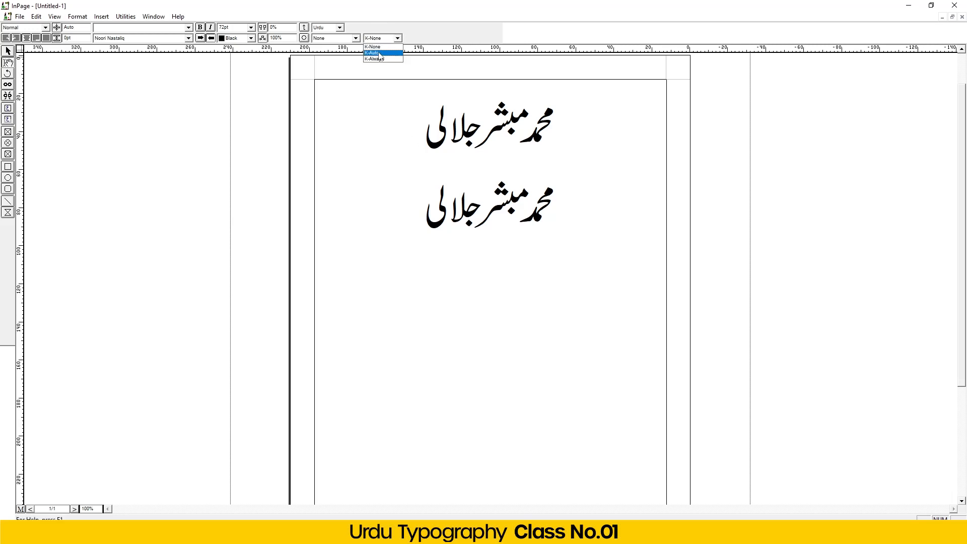
left_click(379, 54)
left_click_drag(417, 211, 561, 196)
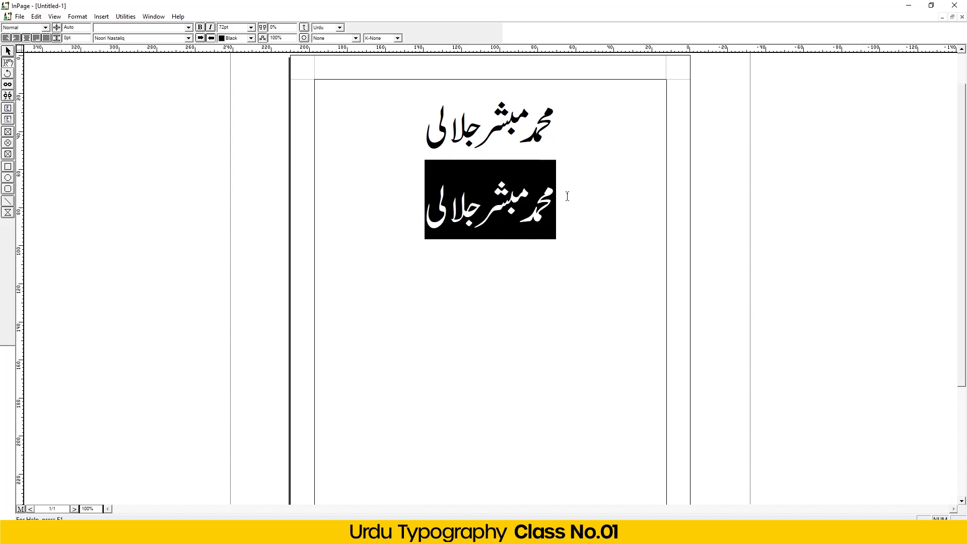
left_click(377, 40)
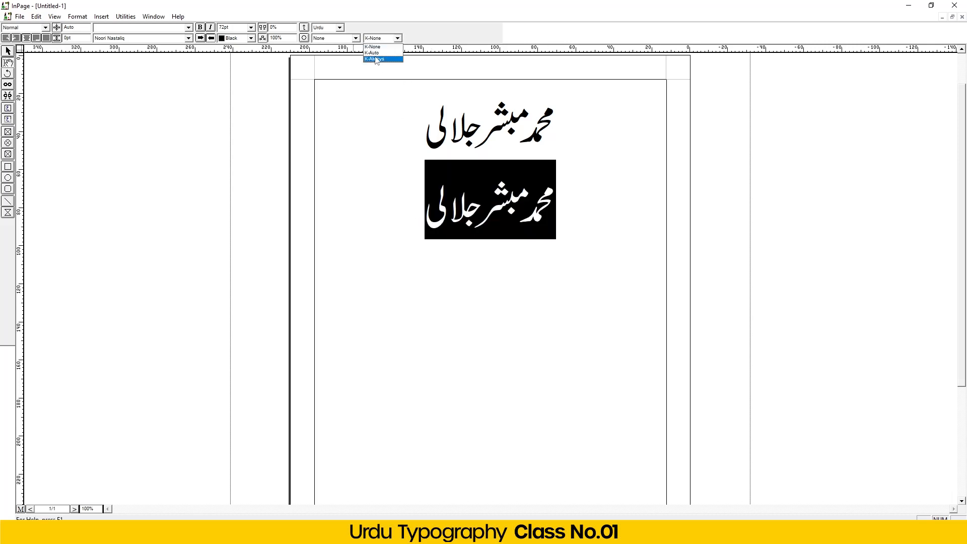
left_click(377, 53)
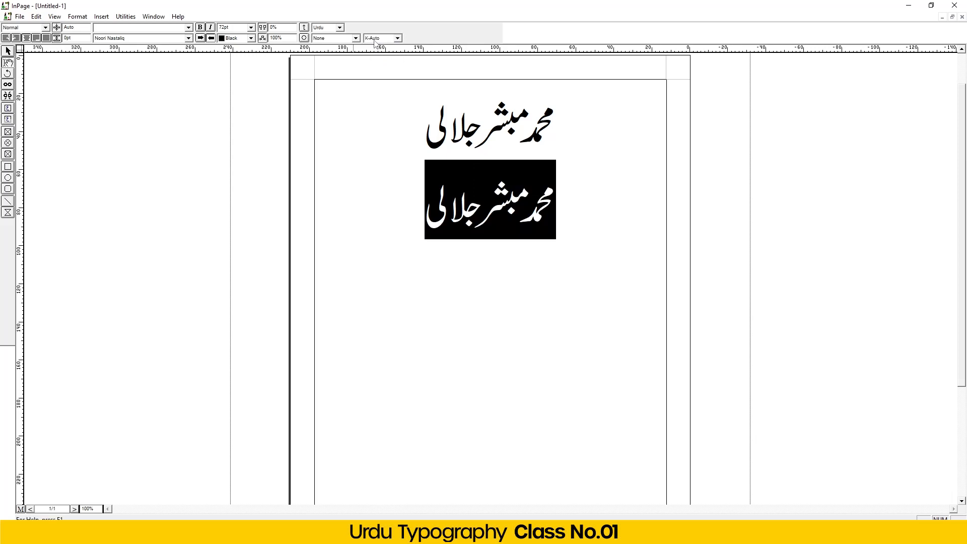
left_click(376, 40)
left_click(374, 59)
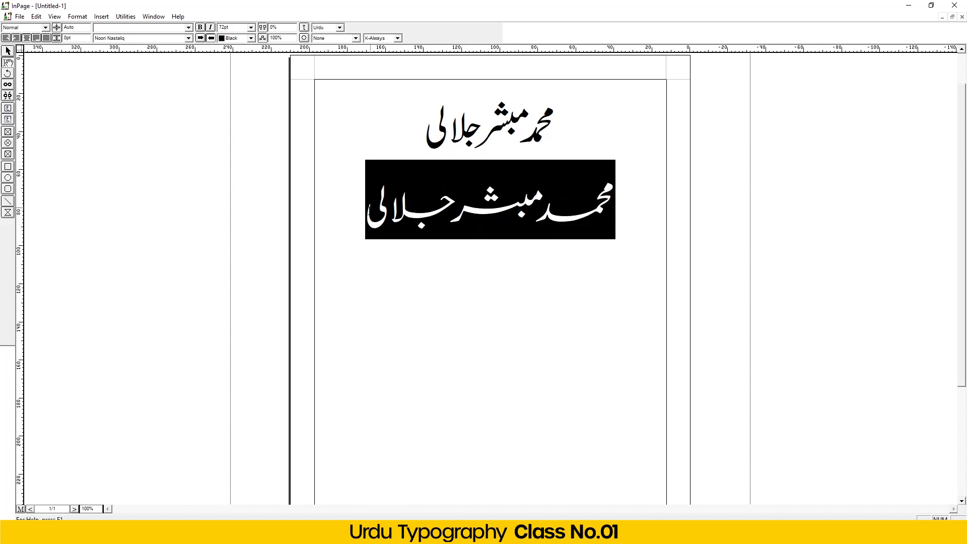
left_click(363, 216)
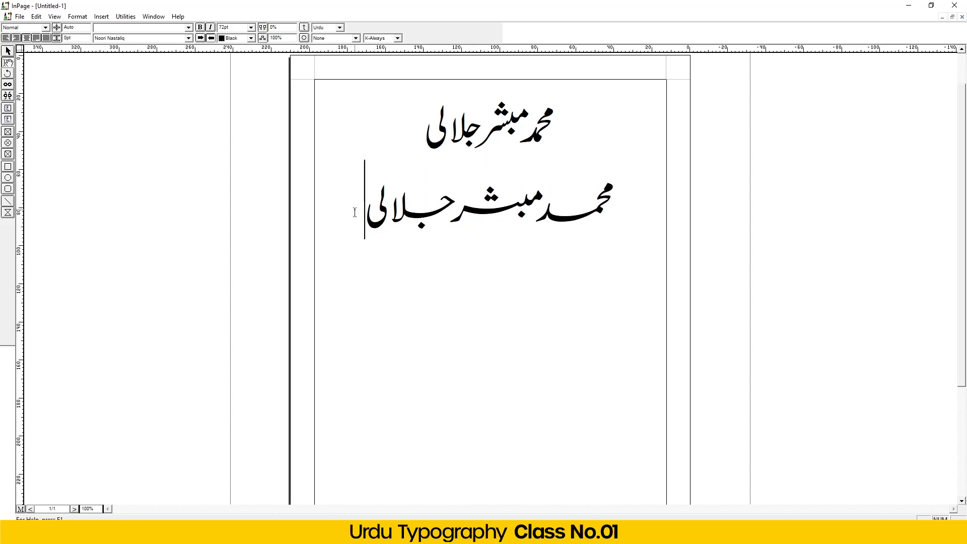
left_click_drag(340, 217, 527, 203)
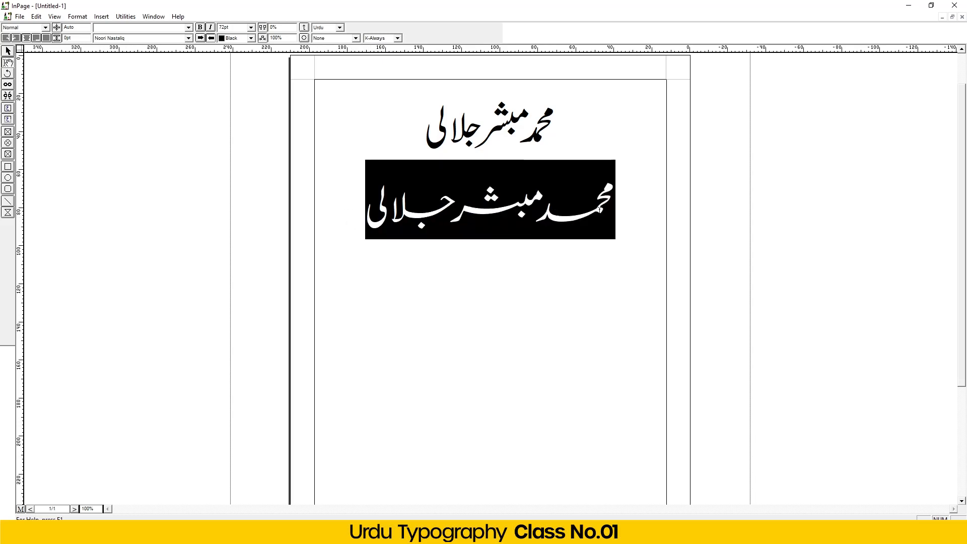
- Copy the stretched second line and paste it as a third line below
right_click(527, 202)
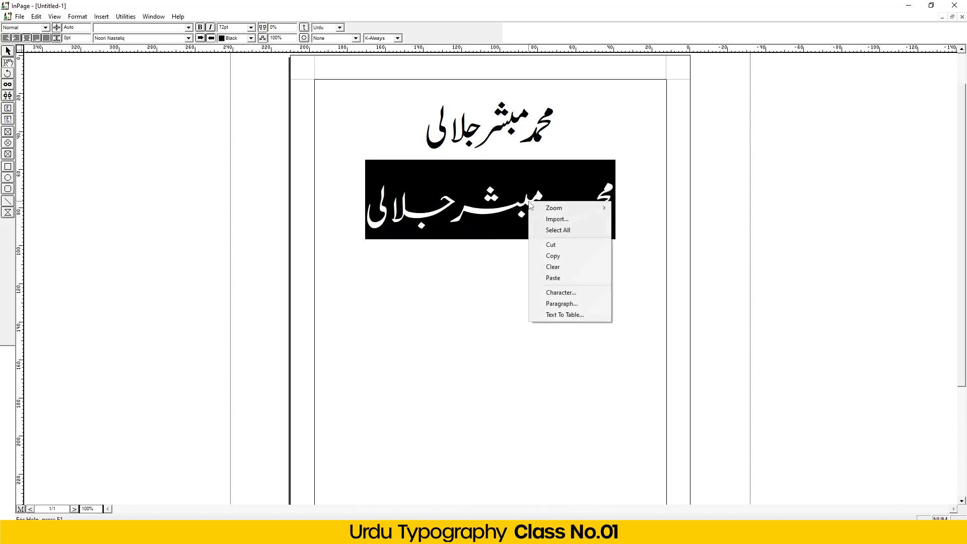
left_click(551, 255)
left_click(343, 200)
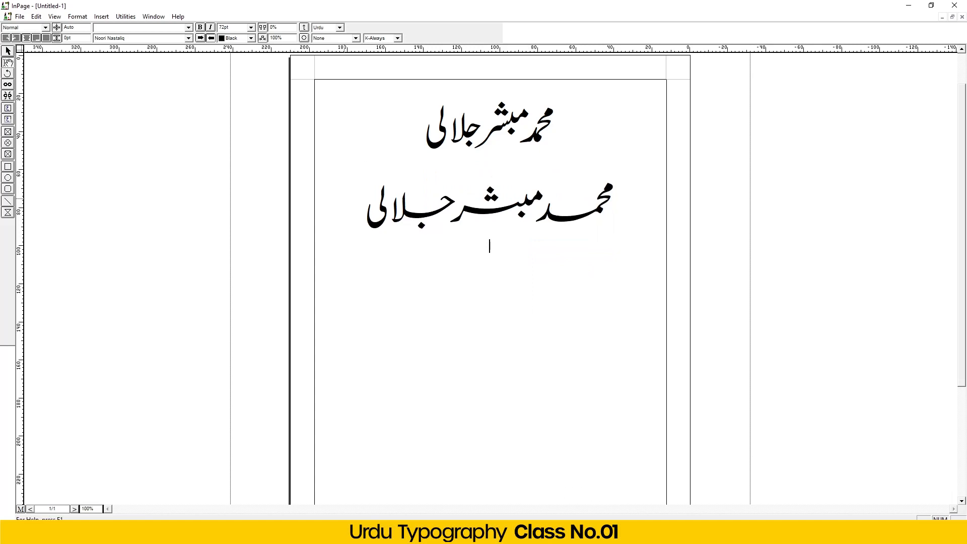
key("Return")
key("ctrl+v")
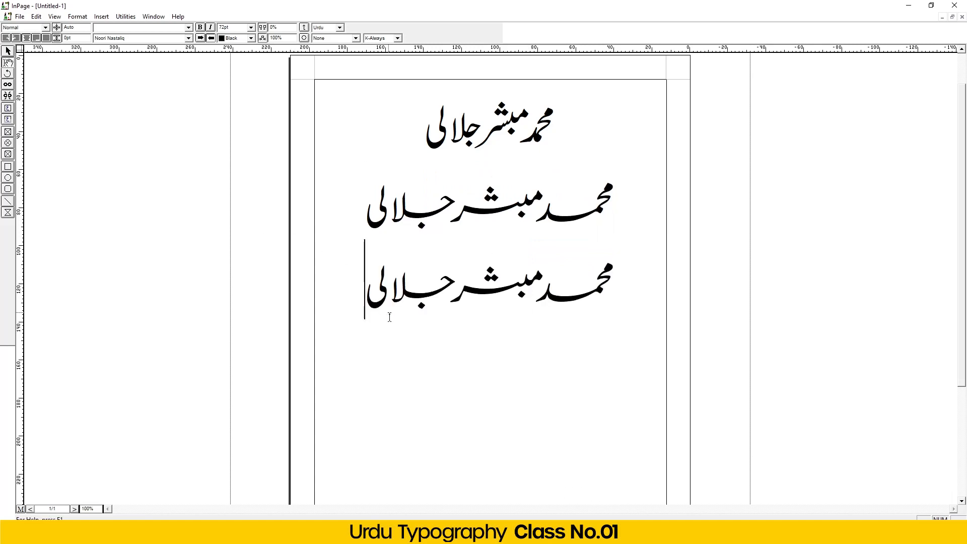
- Set kashida to K-None on the third line's last two words, keeping the first word stretched
left_click(534, 293)
left_click(364, 271, "shift")
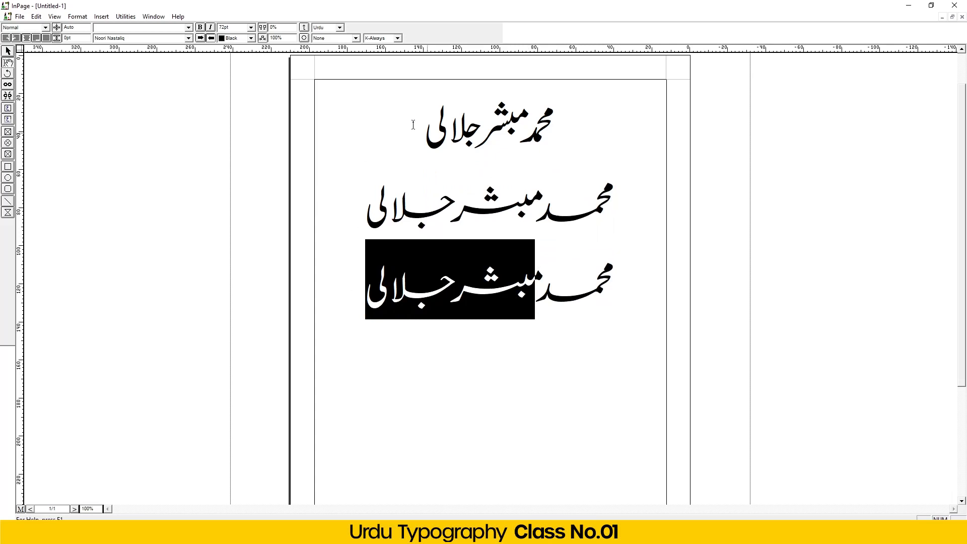
left_click(396, 38)
left_click(392, 47)
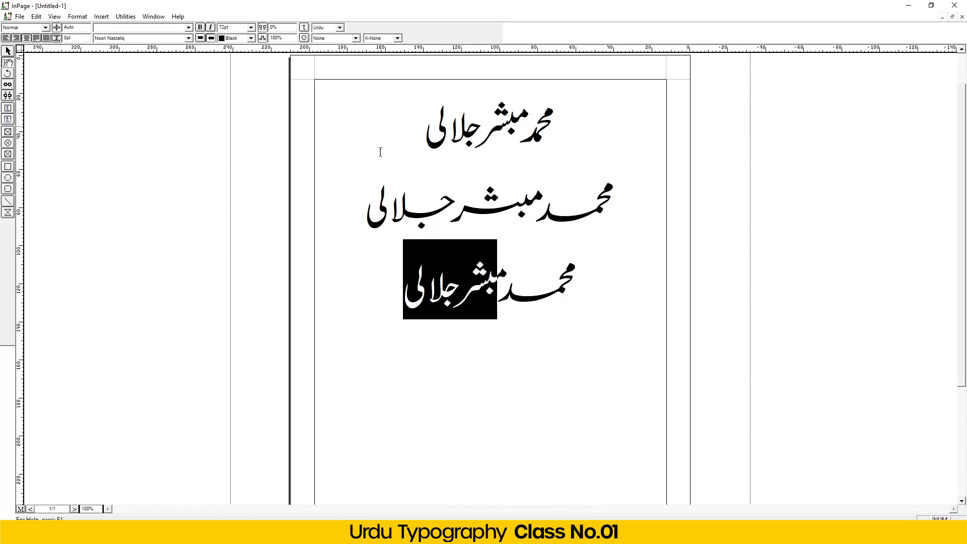
left_click(360, 296)
left_click_drag(375, 283, 611, 258)
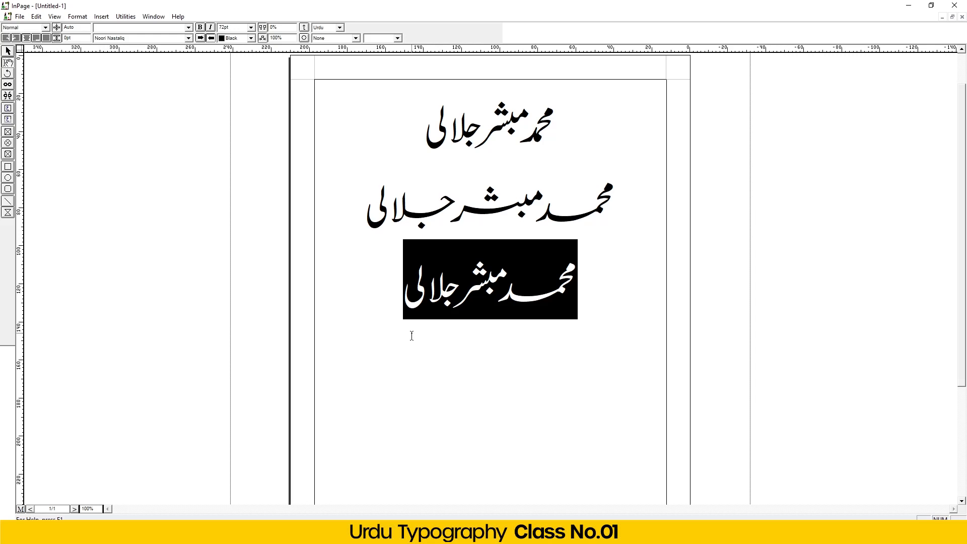
left_click(385, 308)
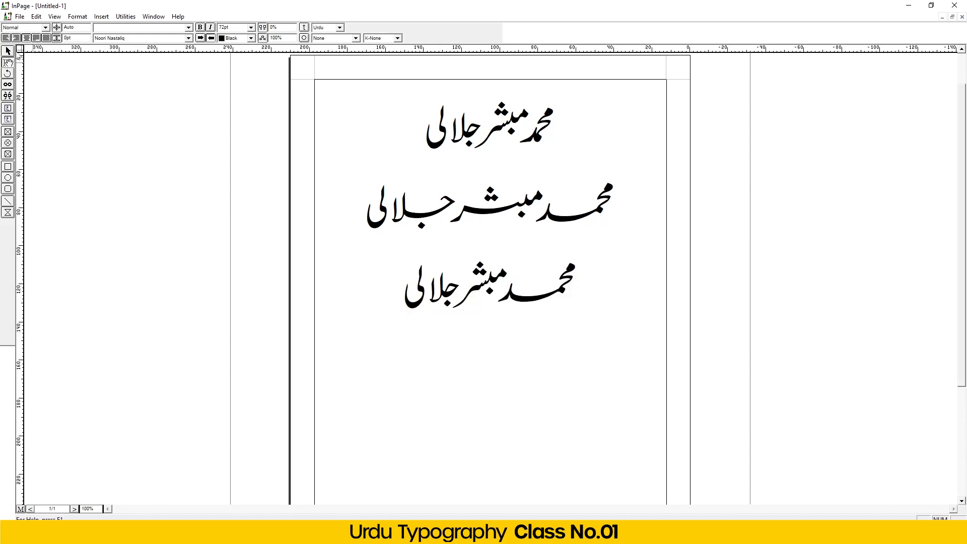
- Export the page as an EPS picture to Documents, overwriting the existing EPS file
left_click(20, 17)
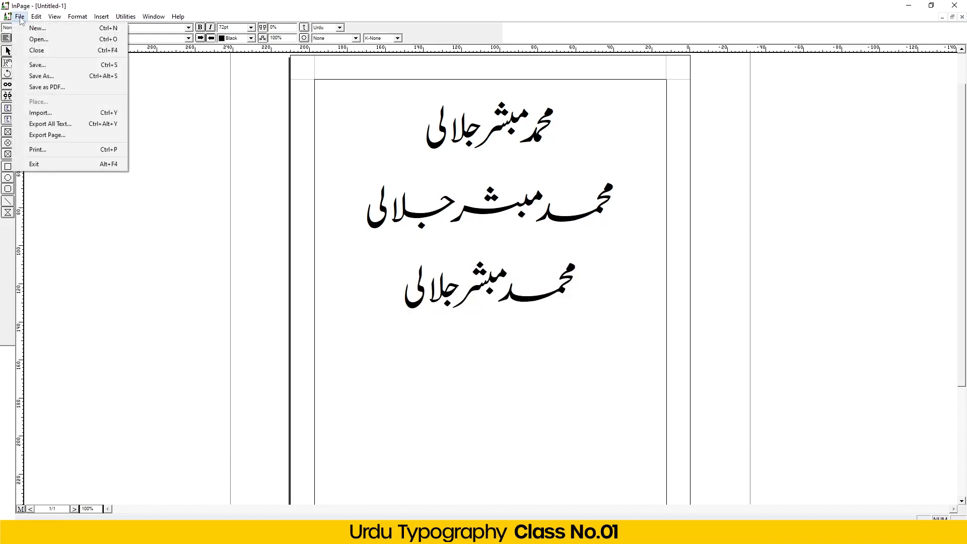
left_click(59, 140)
left_click(580, 226)
left_click(470, 326)
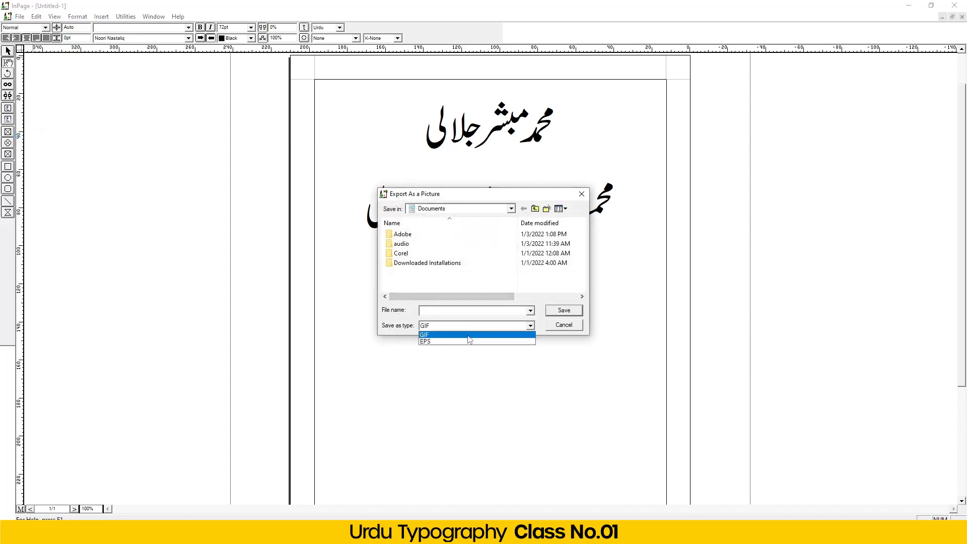
left_click(469, 342)
scroll(504, 272, "down", 1)
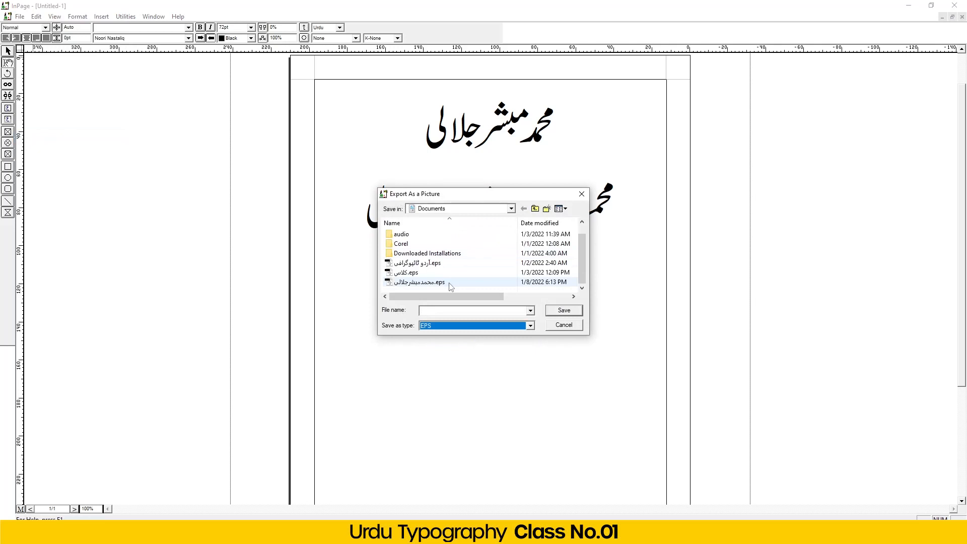
left_click(552, 283)
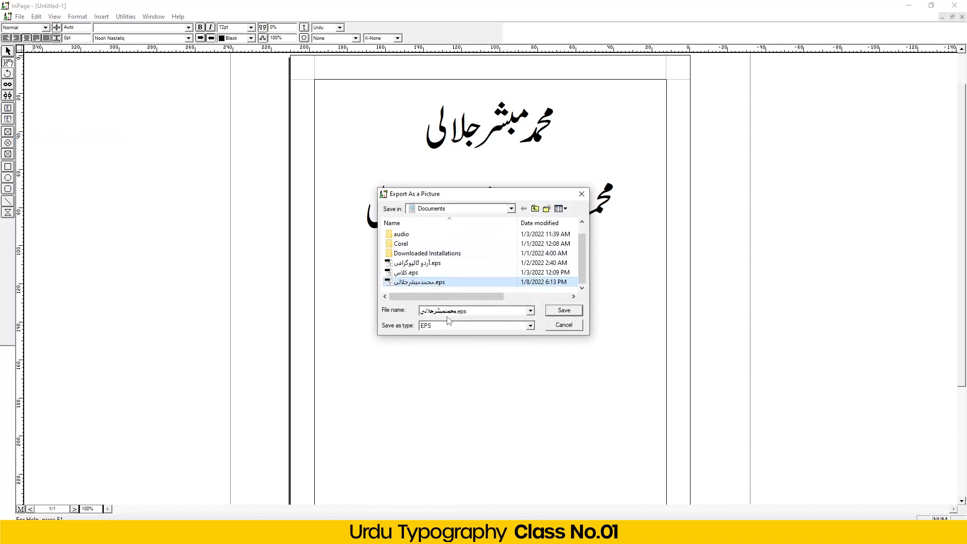
left_click(564, 311)
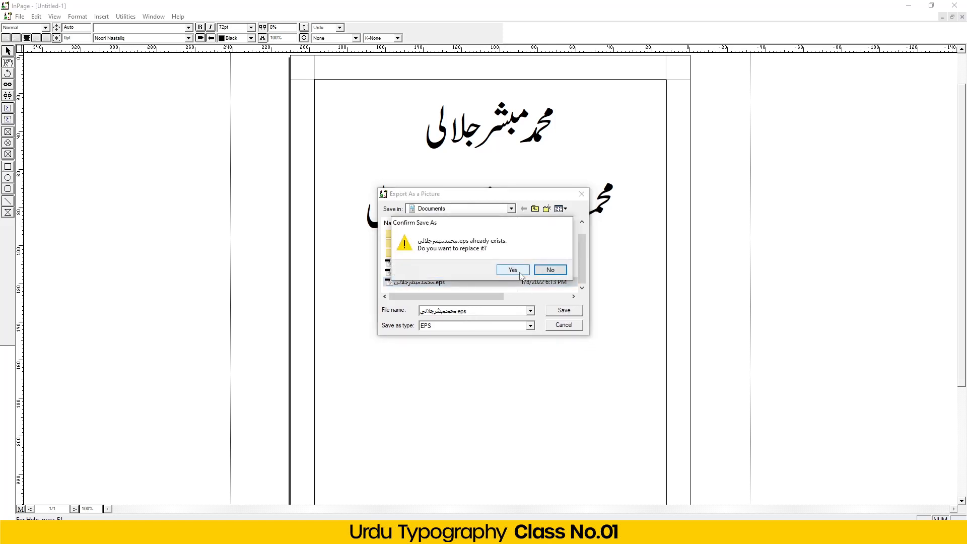
left_click(520, 273)
left_click(560, 282)
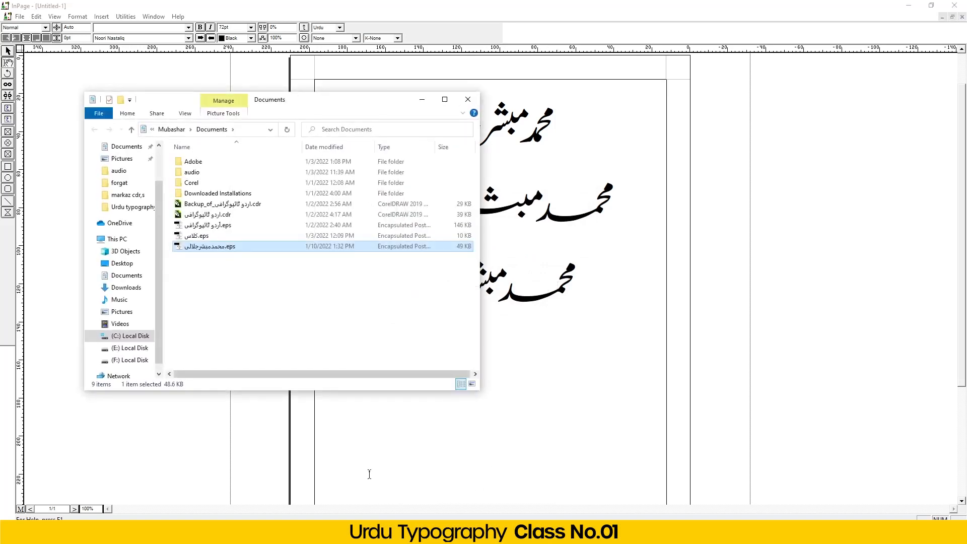
- Launch CorelDRAW 2019 from the taskbar
left_click(403, 534)
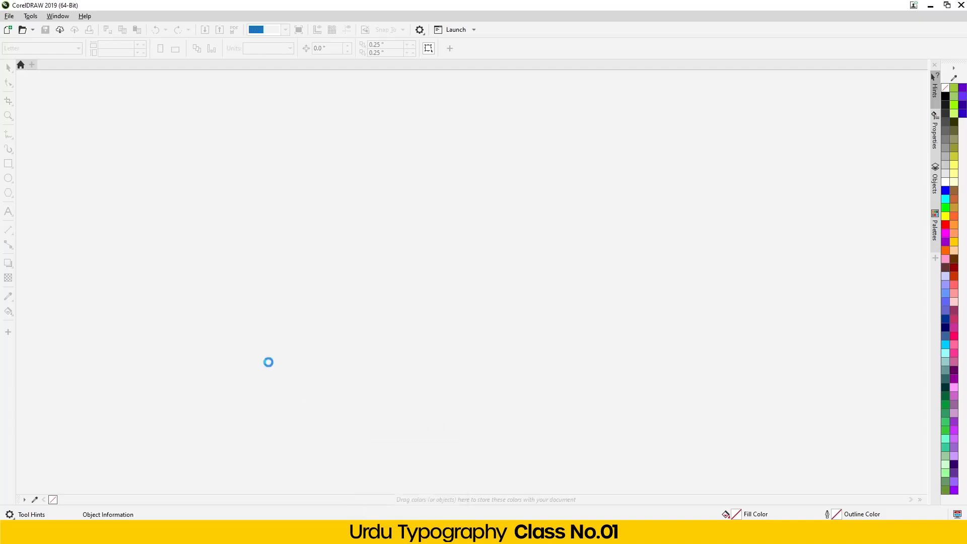
- Create a new 6.4 × 3.6 inch document and import the exported EPS lettering
key("ctrl+n")
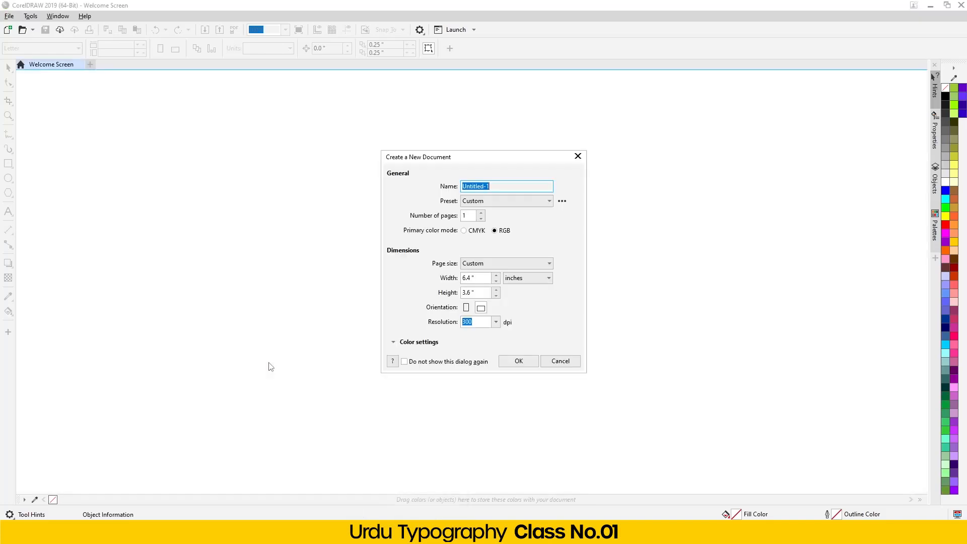
key("Return")
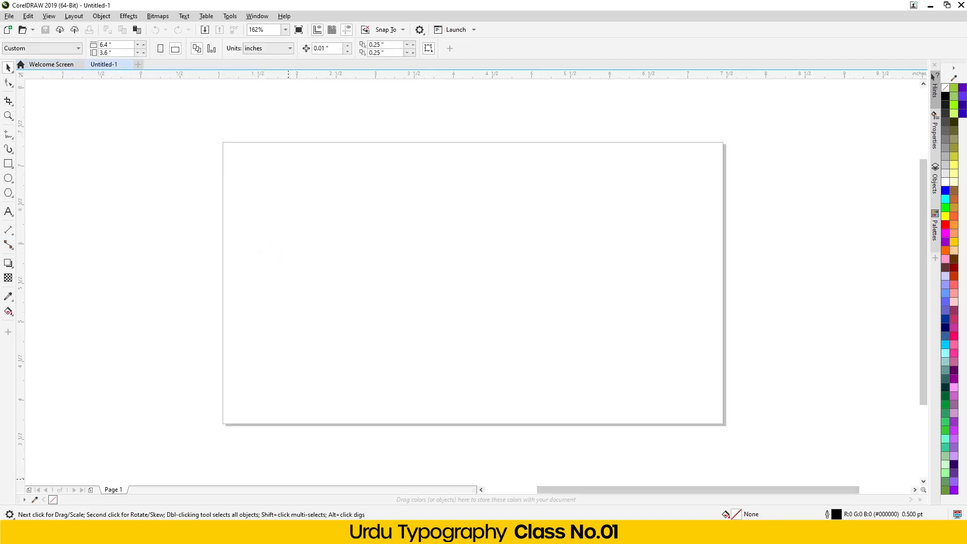
left_click(303, 533)
left_click_drag(195, 247, 590, 278)
left_click(475, 305)
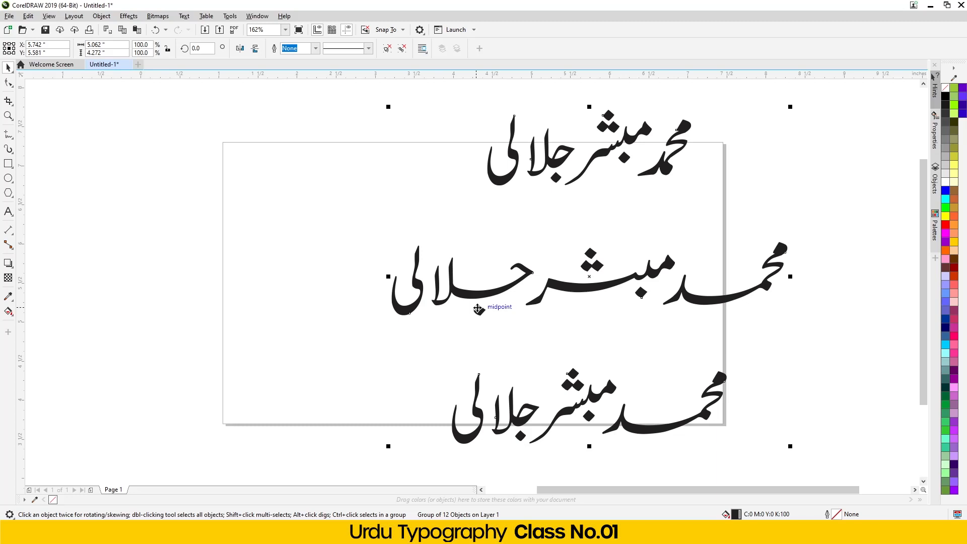
- Scale the imported lettering to 55.5% and position it on the page
left_click_drag(790, 107, 710, 183)
left_click_drag(584, 292, 344, 282)
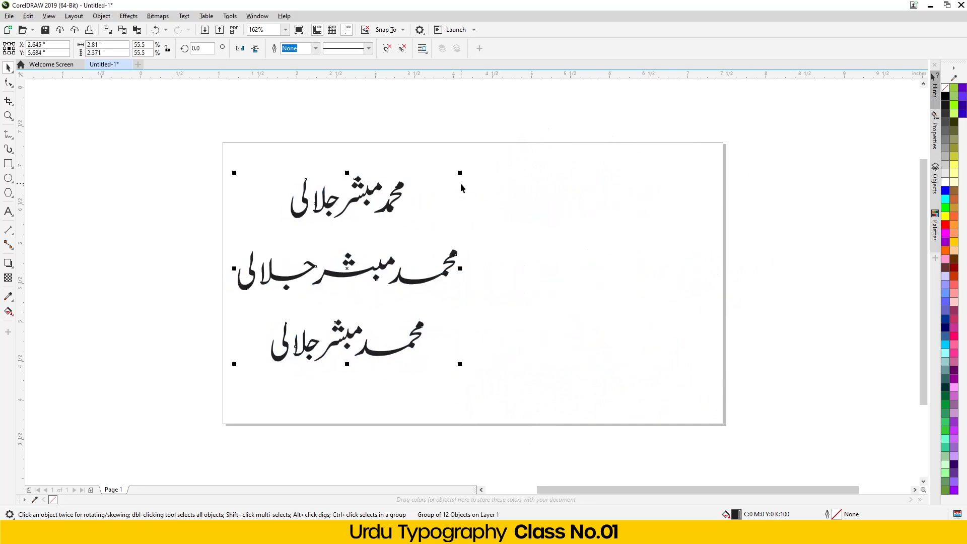
scroll(475, 160, "up", 2)
left_click_drag(301, 249, 384, 220)
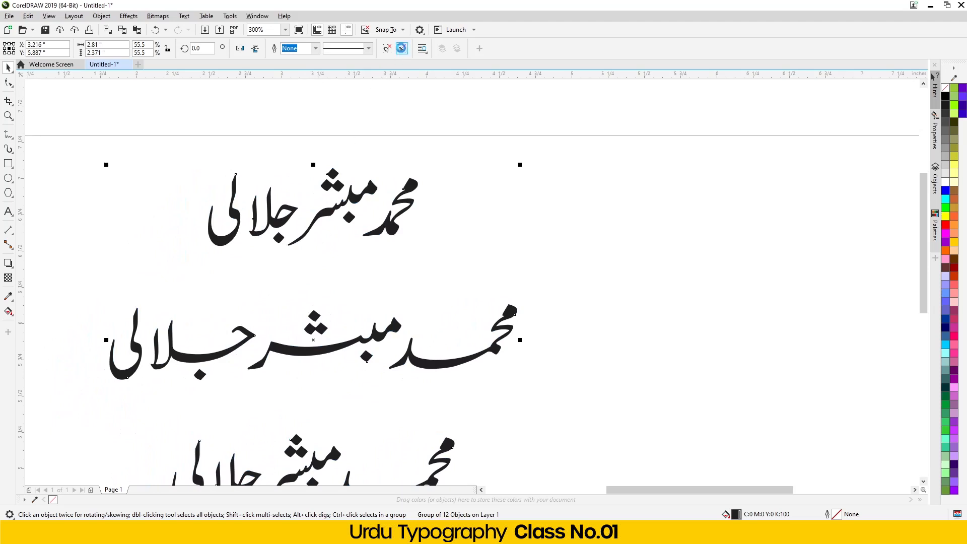
- Ungroup the lettering and place a copy of the top name to the right
left_click(402, 49)
left_click_drag(124, 120, 475, 264)
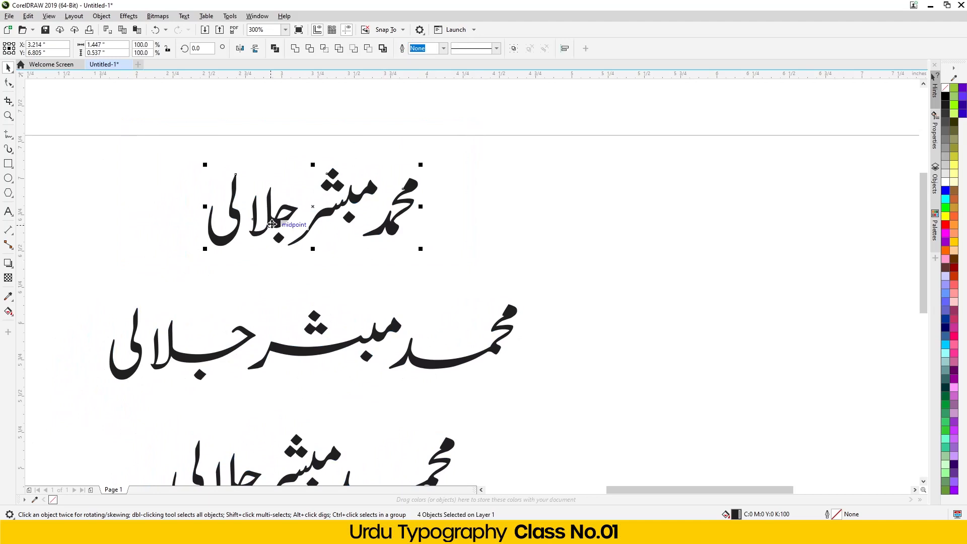
left_click_drag(275, 218, 734, 248)
right_click(734, 249)
scroll(195, 247, "down", 3)
scroll(238, 245, "up", 2)
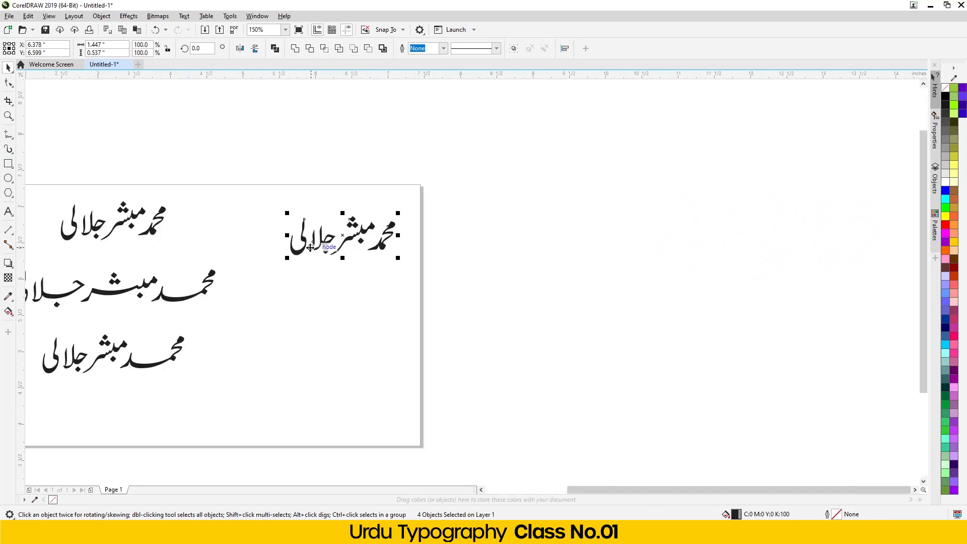
scroll(358, 240, "up", 2)
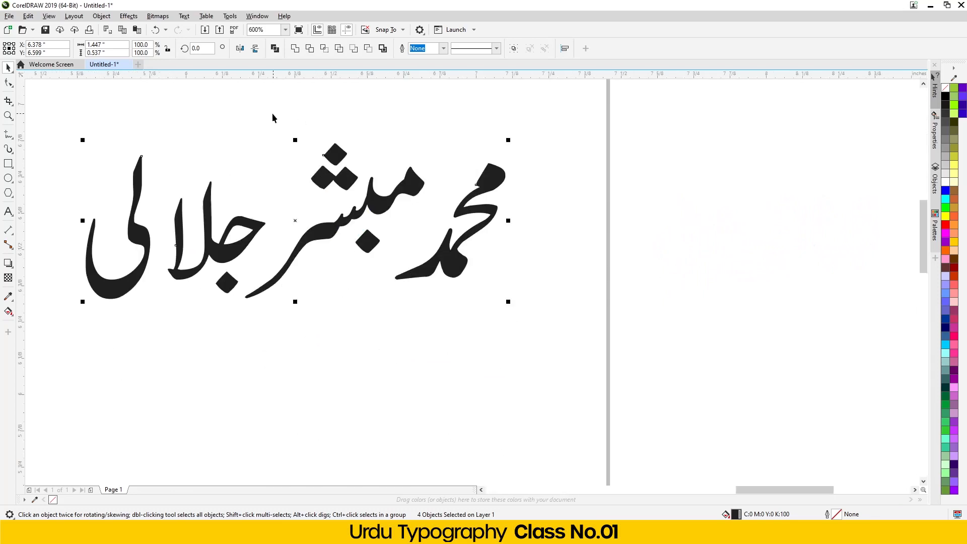
left_click(272, 160)
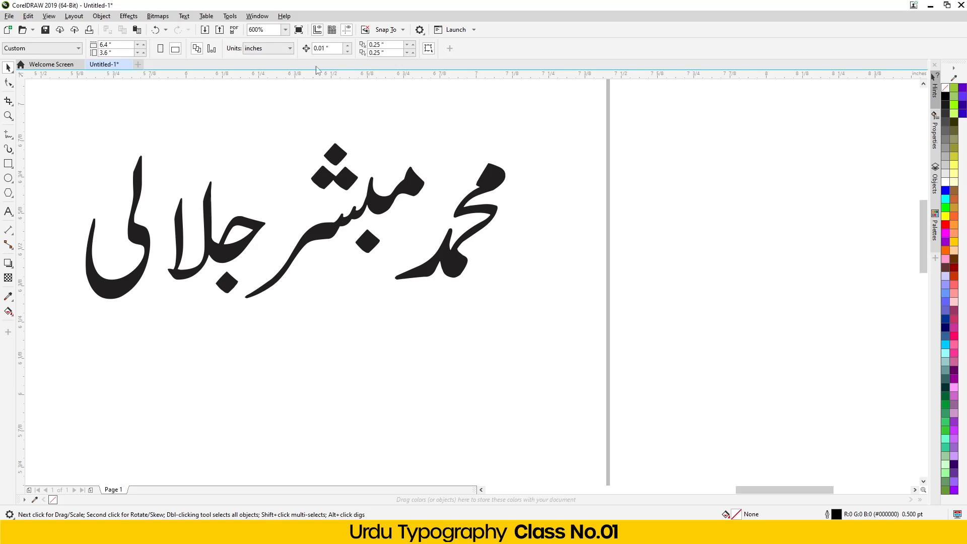
- Add two horizontal guidelines snapped to the copied name's topmost and lowest points
left_click(316, 30)
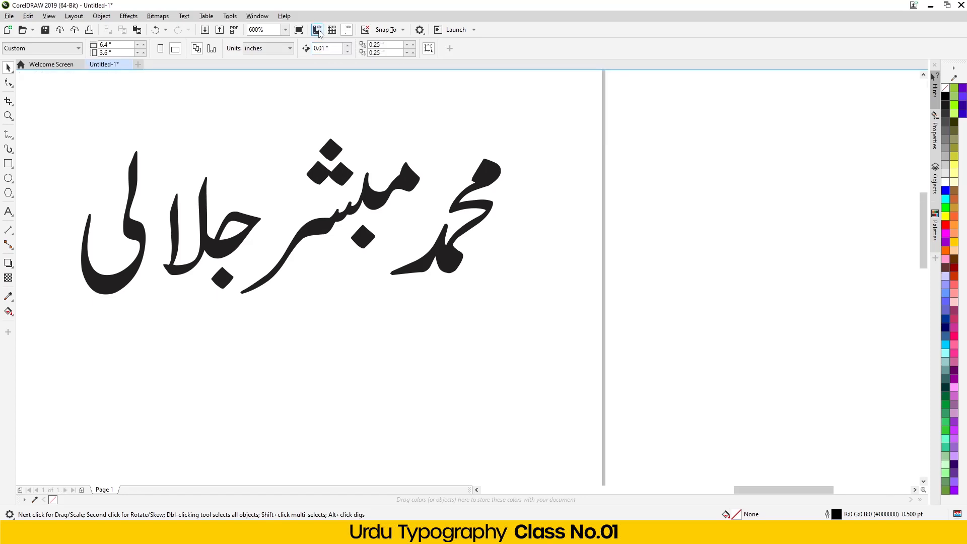
left_click(318, 30)
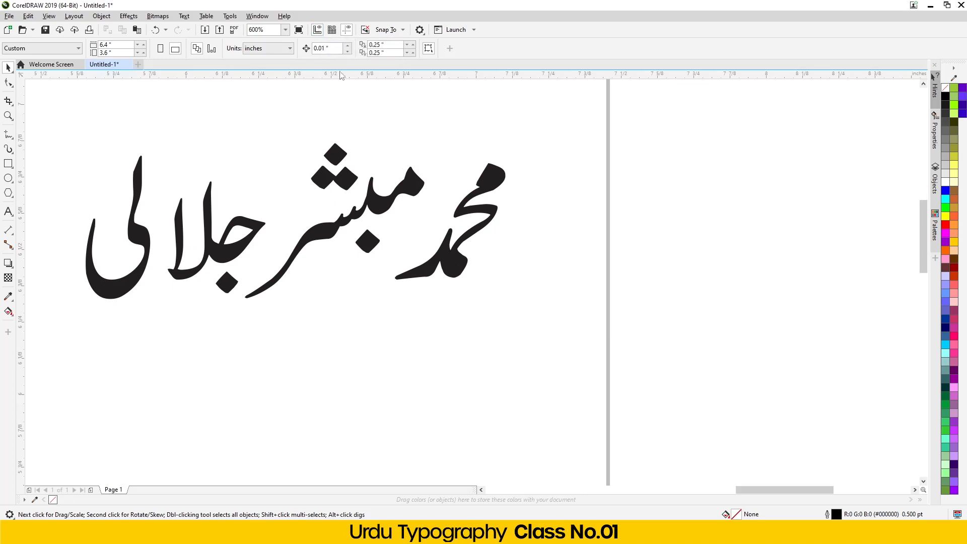
left_click_drag(357, 75, 331, 156)
scroll(331, 156, "up", 8)
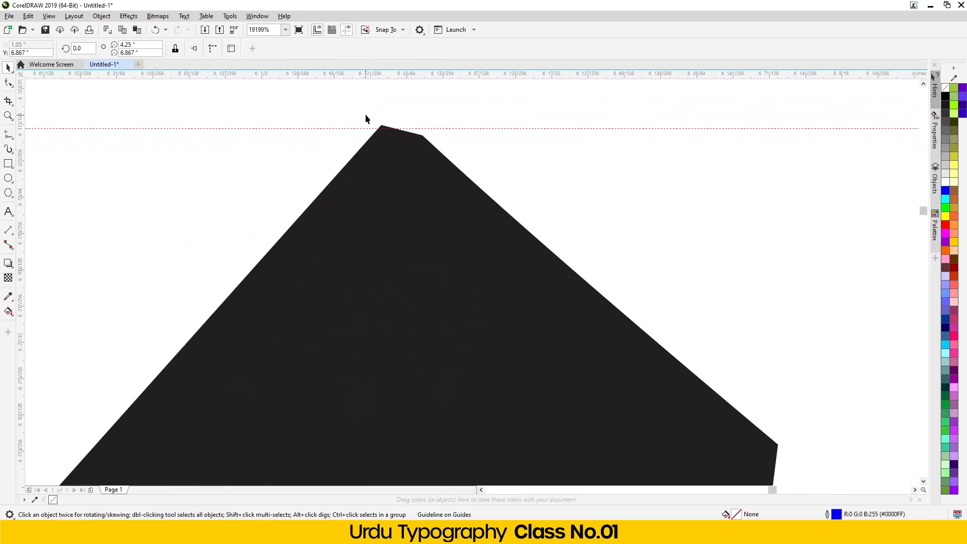
left_click_drag(379, 129, 378, 125)
scroll(378, 135, "down", 8)
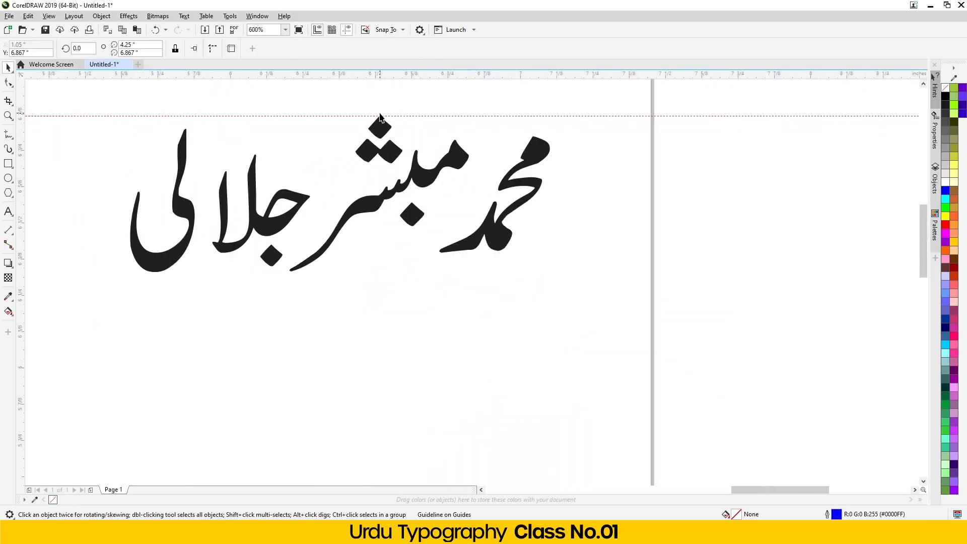
left_click_drag(378, 79, 300, 273)
scroll(297, 272, "up", 8)
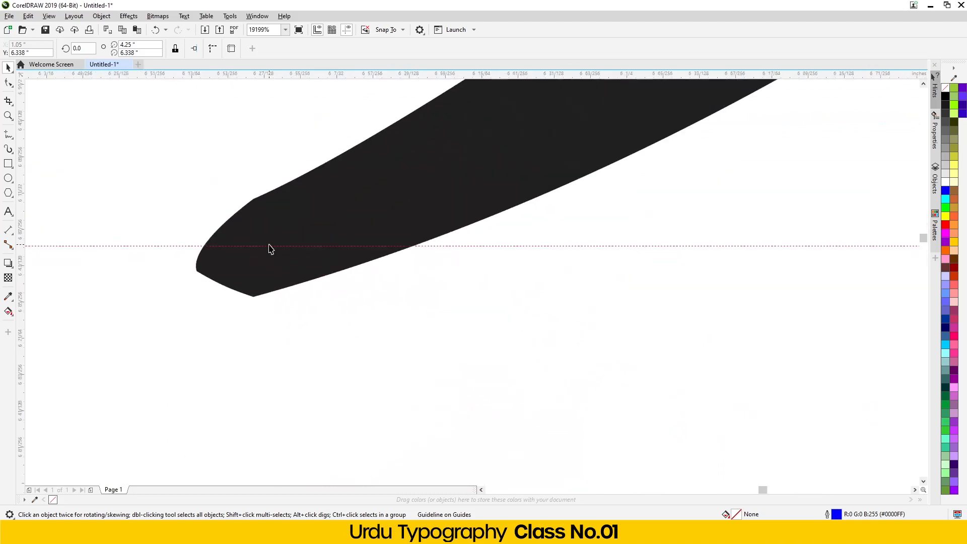
left_click_drag(267, 247, 254, 297)
scroll(224, 281, "down", 8)
scroll(361, 162, "up", 2)
scroll(361, 163, "up", 2)
scroll(415, 156, "up", 2)
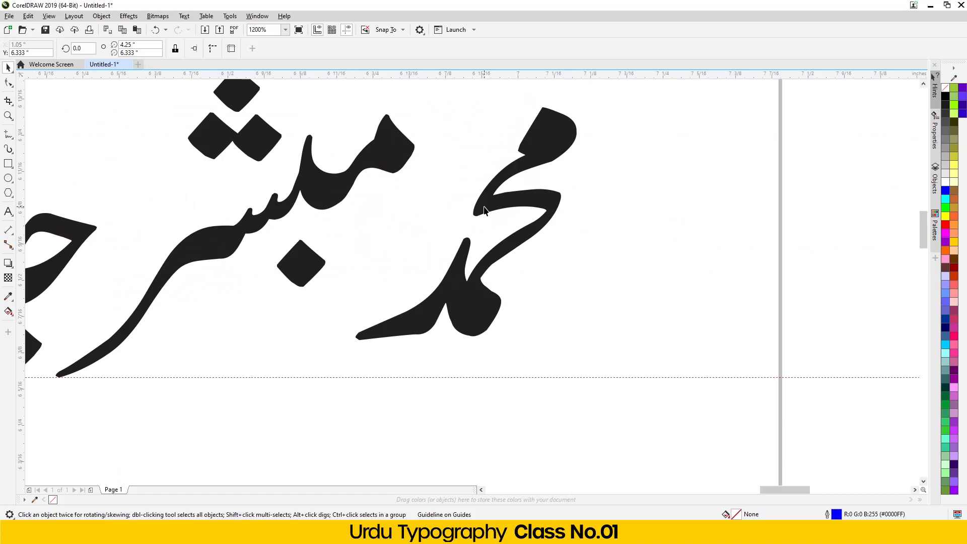
- Move the first word down and left so it rests on the bottom guideline
left_click_drag(490, 209, 418, 243)
key("Left")
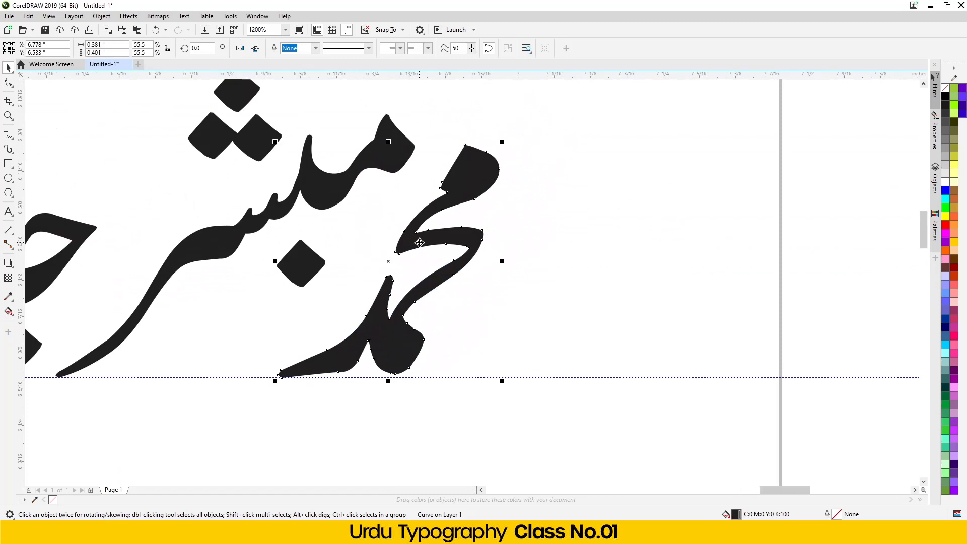
scroll(432, 230, "down", 1)
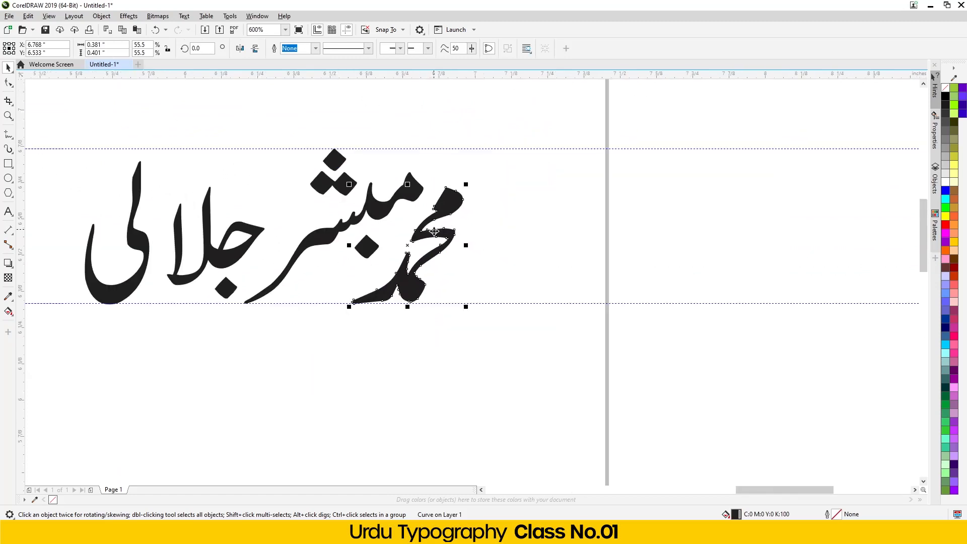
left_click(272, 383)
- Shift the final letter right, then move the last word up-right to touch the top guideline
left_click_drag(116, 288, 134, 292)
left_click_drag(265, 346, 63, 115)
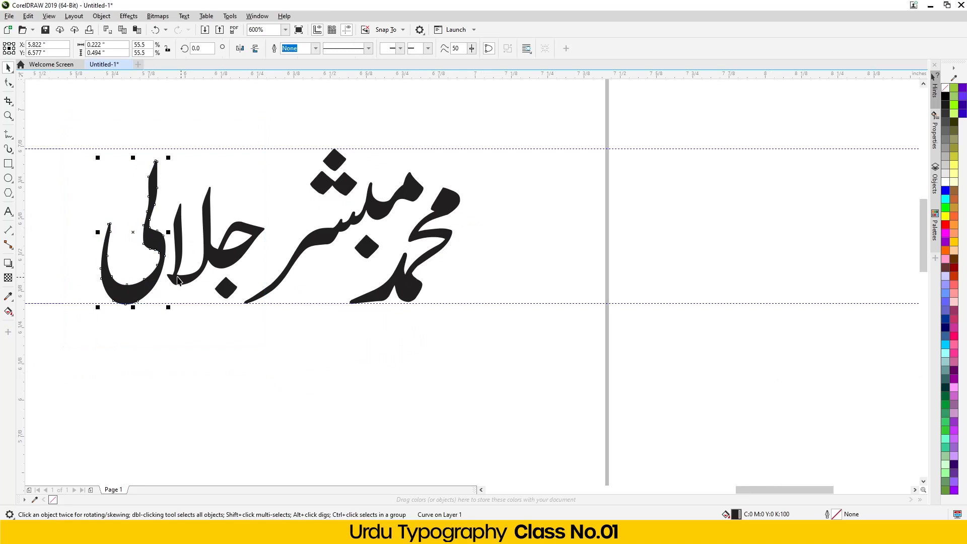
left_click_drag(266, 353, 78, 108)
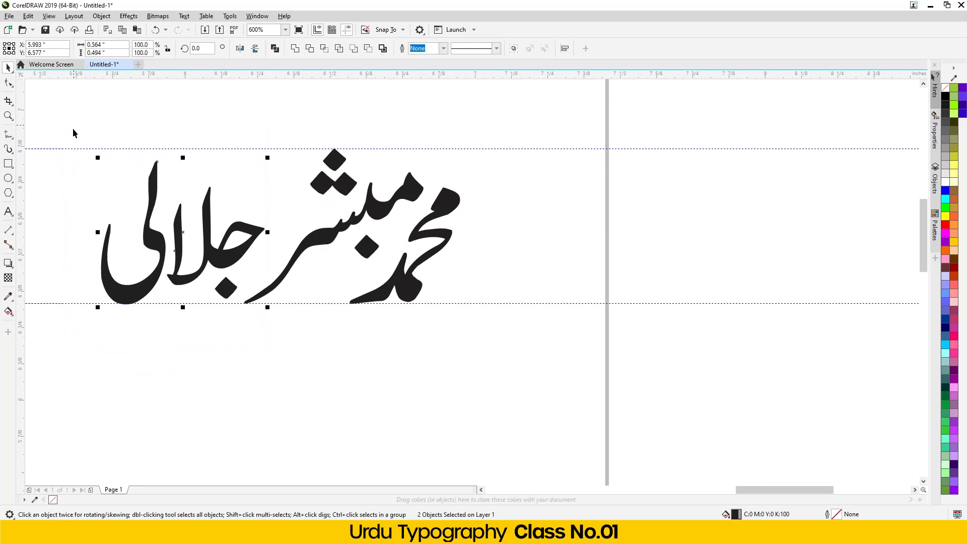
left_click_drag(139, 295, 168, 285)
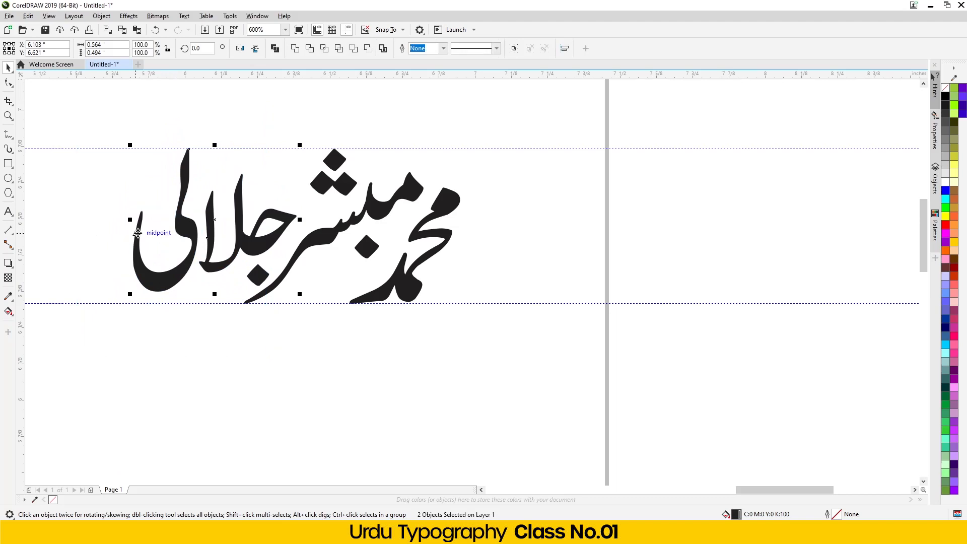
scroll(150, 150, "up", 2)
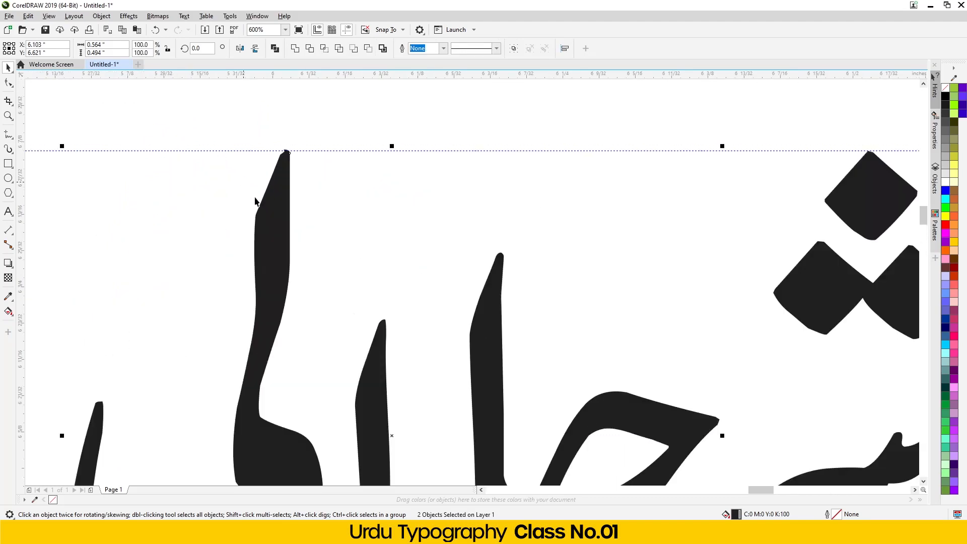
left_click_drag(275, 264, 282, 265)
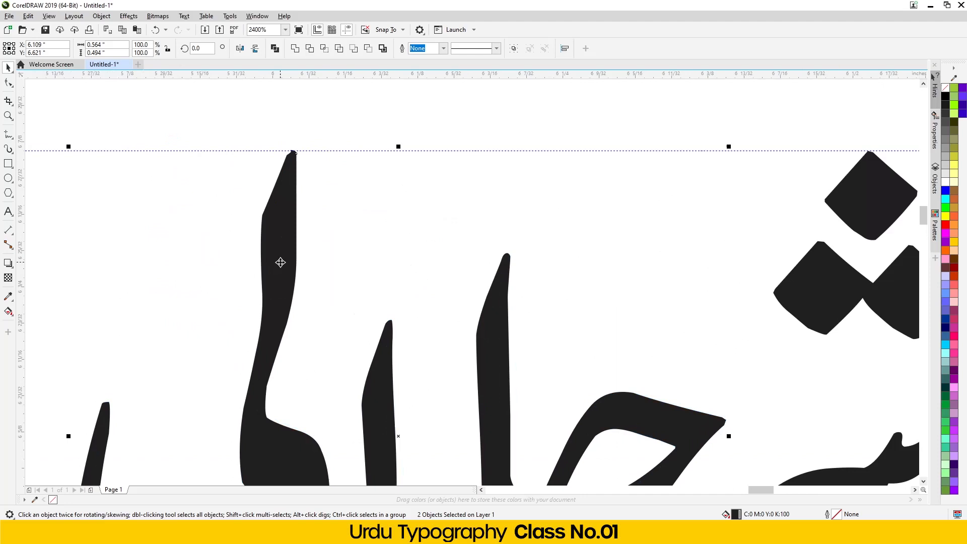
scroll(283, 265, "down", 1)
scroll(235, 246, "down", 2)
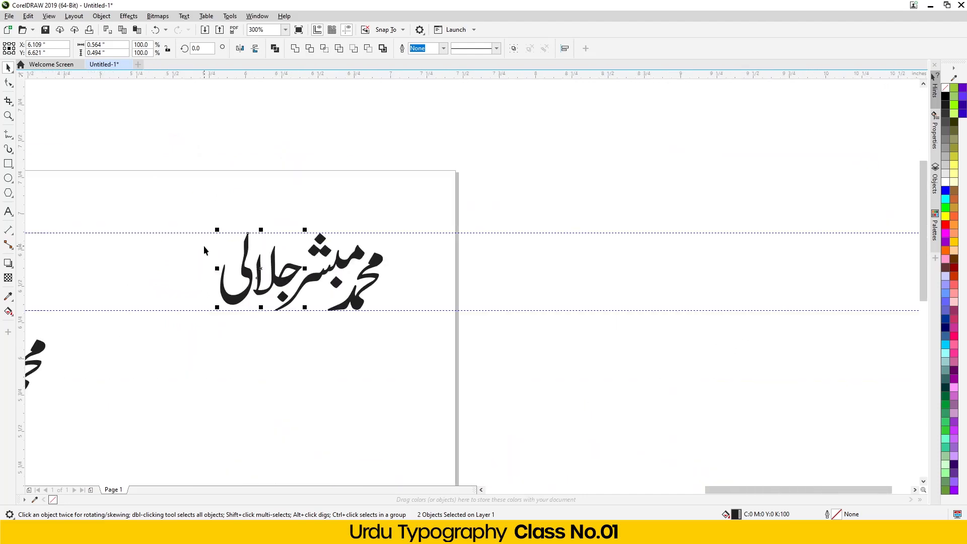
- Place a trial copy of the compact name at upper right, enlarge its first word to 72.7%, then delete it
left_click(335, 299, "shift")
left_click_drag(335, 298, 588, 163)
left_click(664, 162)
left_click(630, 124)
left_click_drag(638, 113, 655, 95)
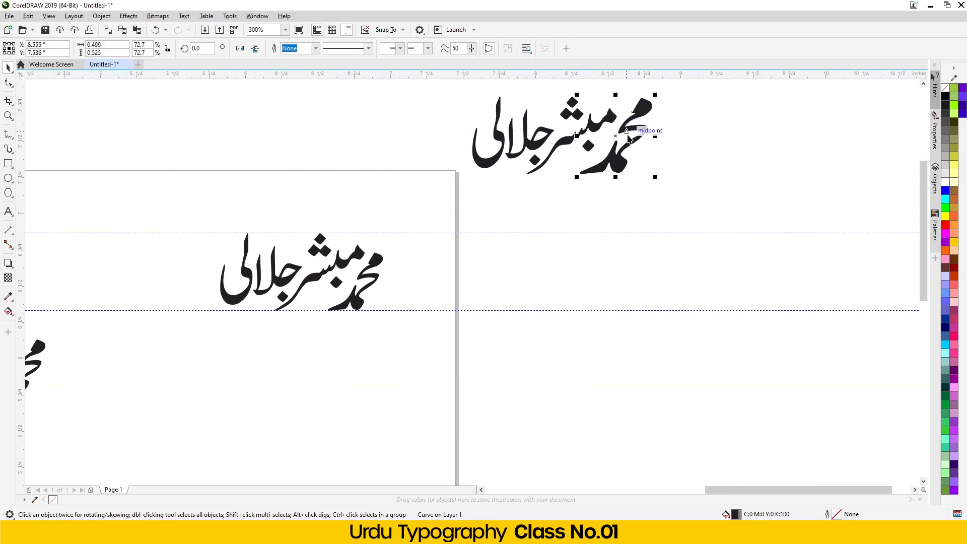
left_click_drag(675, 193, 437, 101)
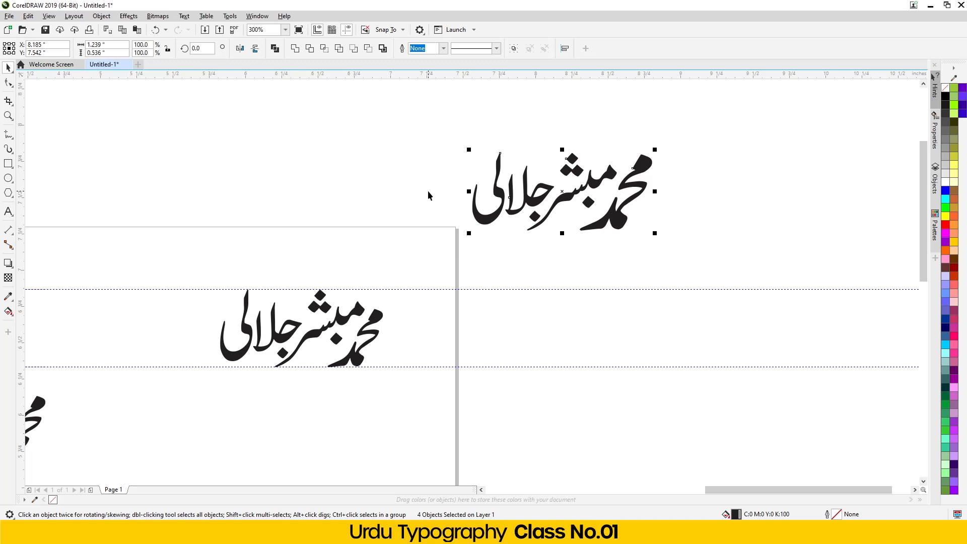
key("Delete")
- Drop a duplicate of the top logotype just off the page's right edge, between the guidelines
scroll(213, 262, "down", 2)
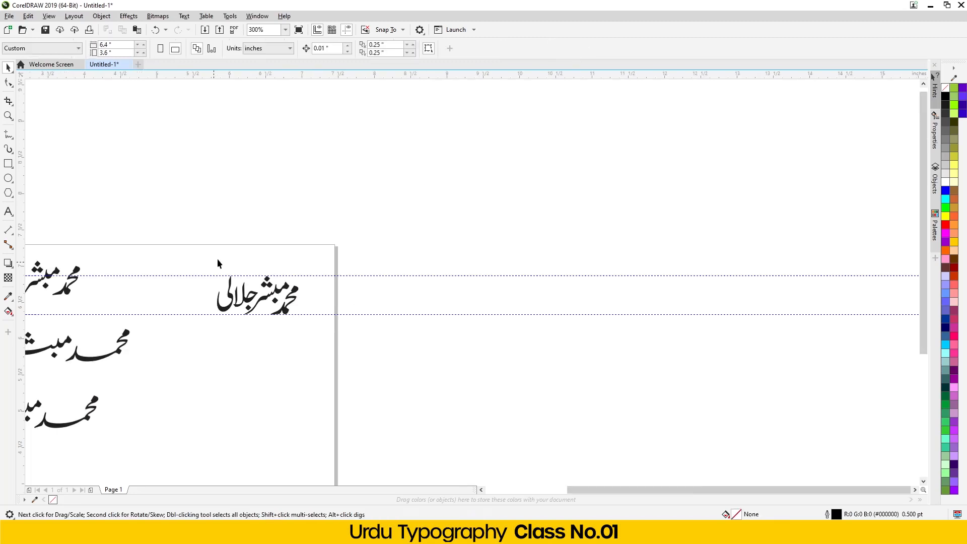
scroll(226, 276, "down", 2)
scroll(227, 276, "up", 4)
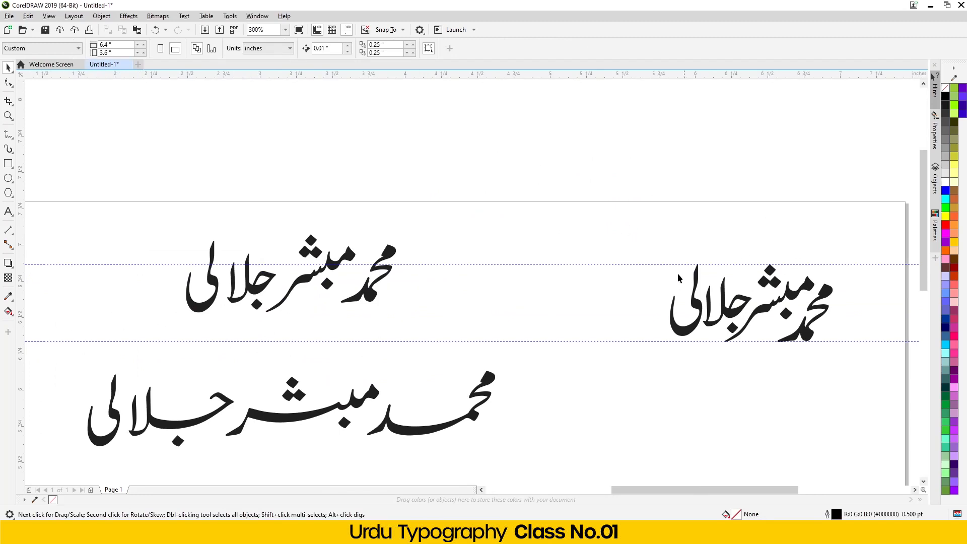
scroll(303, 282, "down", 4)
scroll(303, 282, "up", 4)
left_click_drag(179, 239, 430, 383)
left_click_drag(350, 334, 621, 329)
right_click(621, 328)
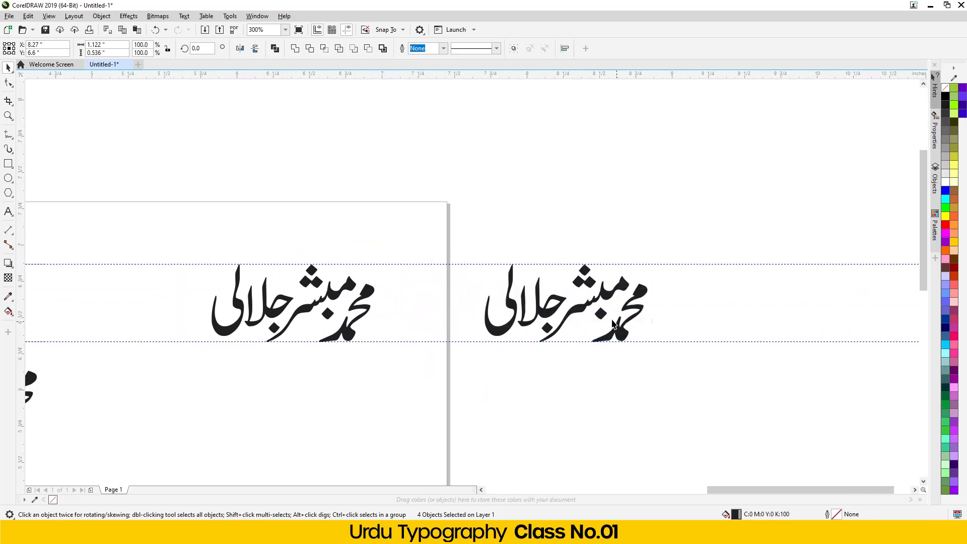
left_click(638, 390)
scroll(674, 296, "up", 1)
scroll(660, 296, "up", 1)
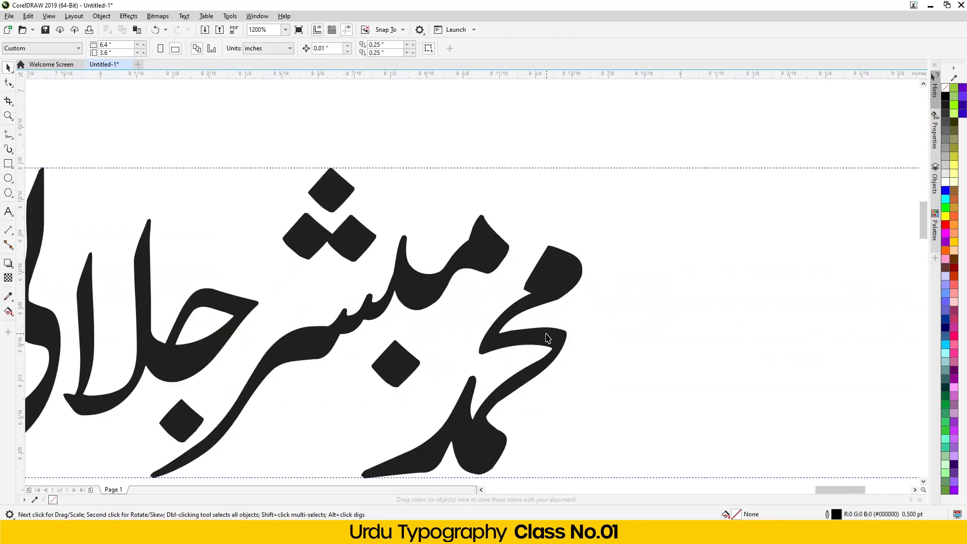
scroll(546, 331, "down", 1)
left_click(529, 338)
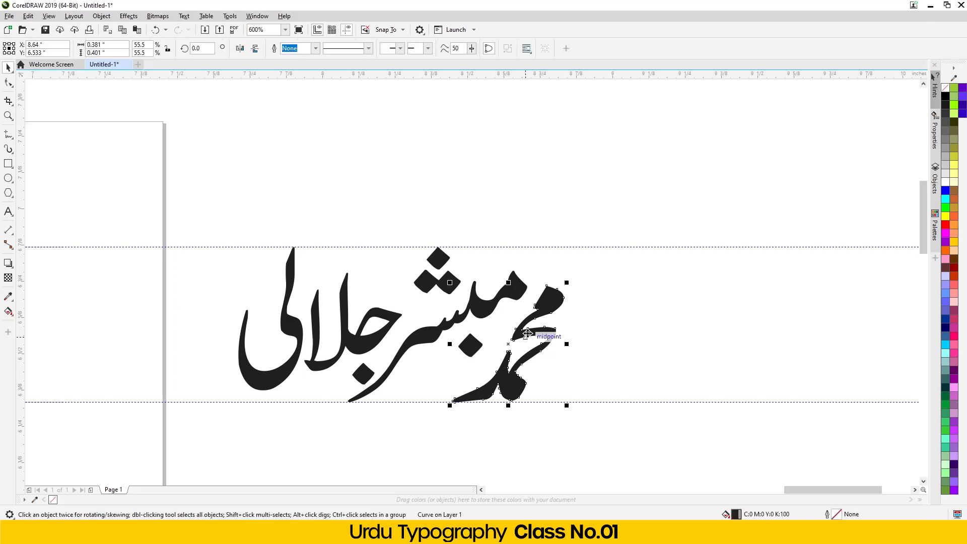
left_click(271, 385)
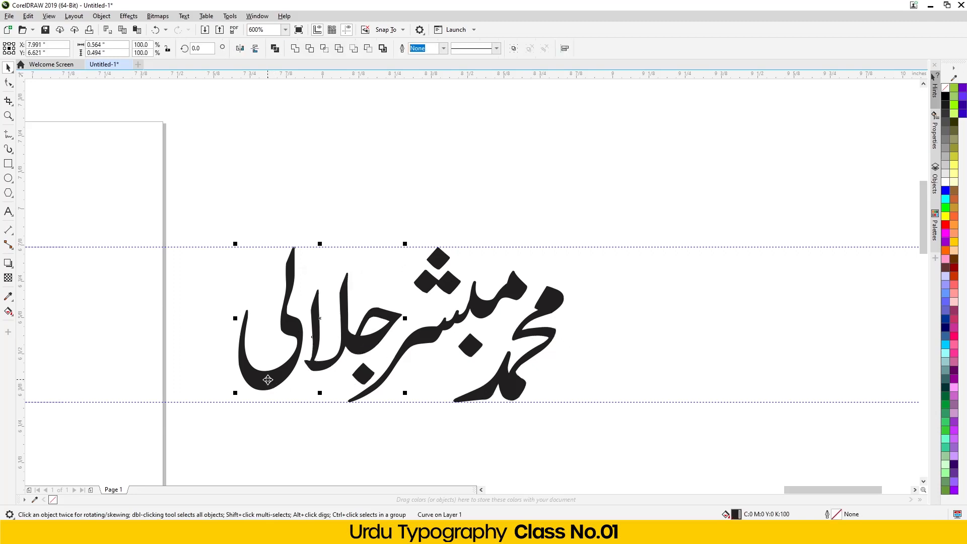
left_click(533, 341, "shift")
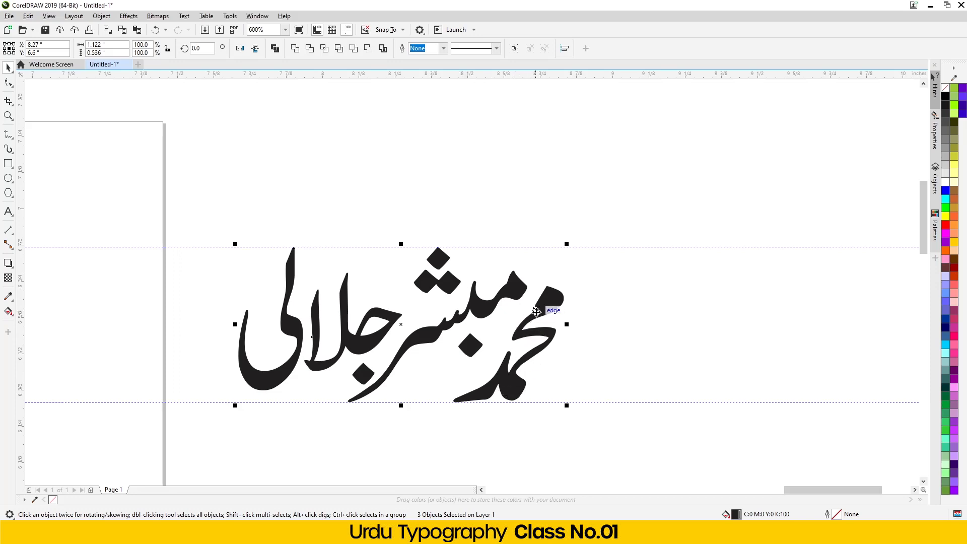
left_click_drag(537, 312, 539, 318)
left_click_drag(566, 243, 555, 260)
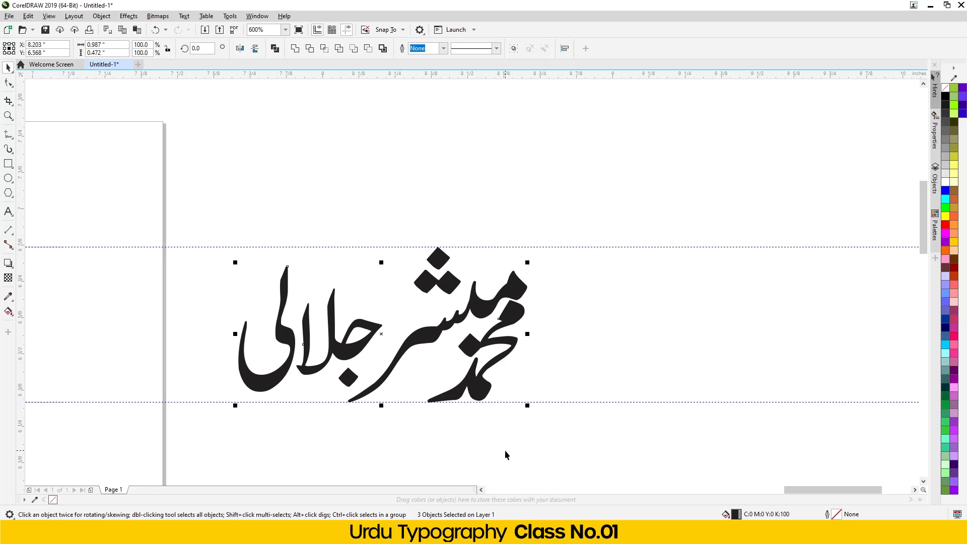
left_click(461, 438)
left_click_drag(489, 387, 510, 397)
left_click(533, 431)
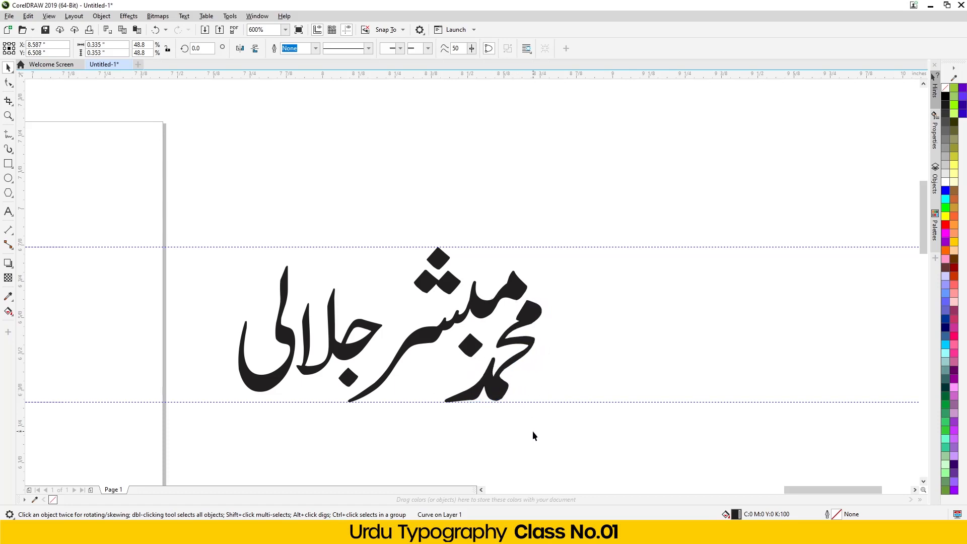
left_click_drag(383, 216, 207, 443)
left_click_drag(268, 380, 290, 372)
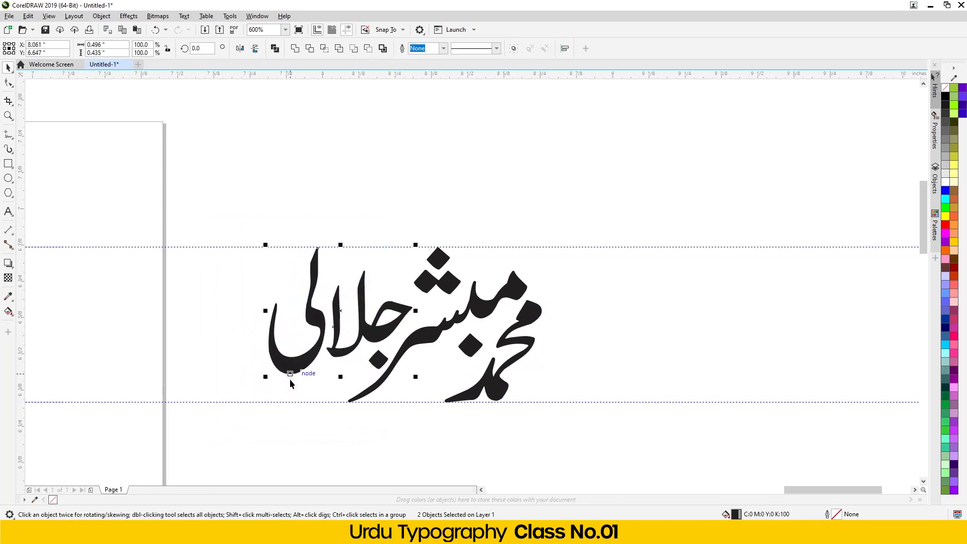
scroll(291, 371, "down", 5)
scroll(327, 342, "up", 2)
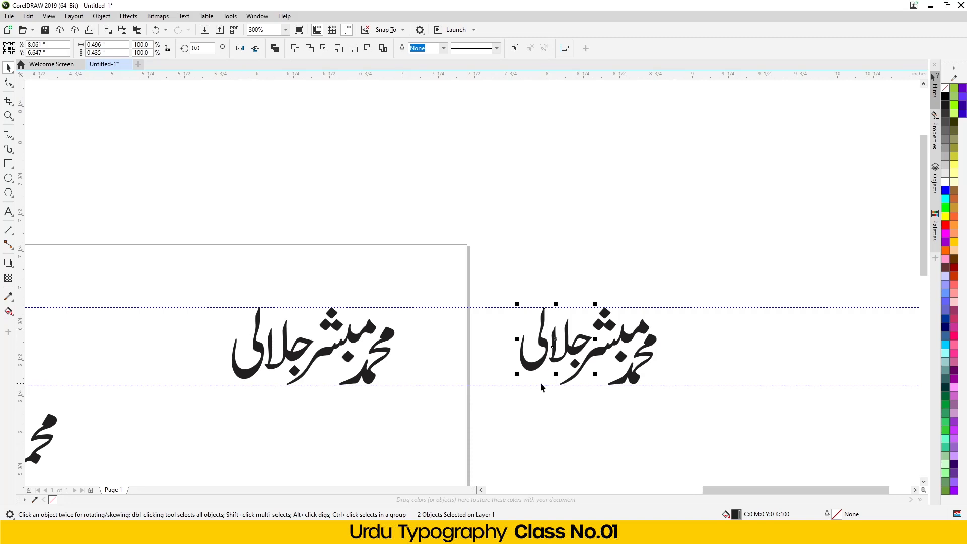
- Move the right-hand compact logotype to the left
left_click_drag(492, 281, 529, 323)
left_click_drag(704, 400, 705, 397)
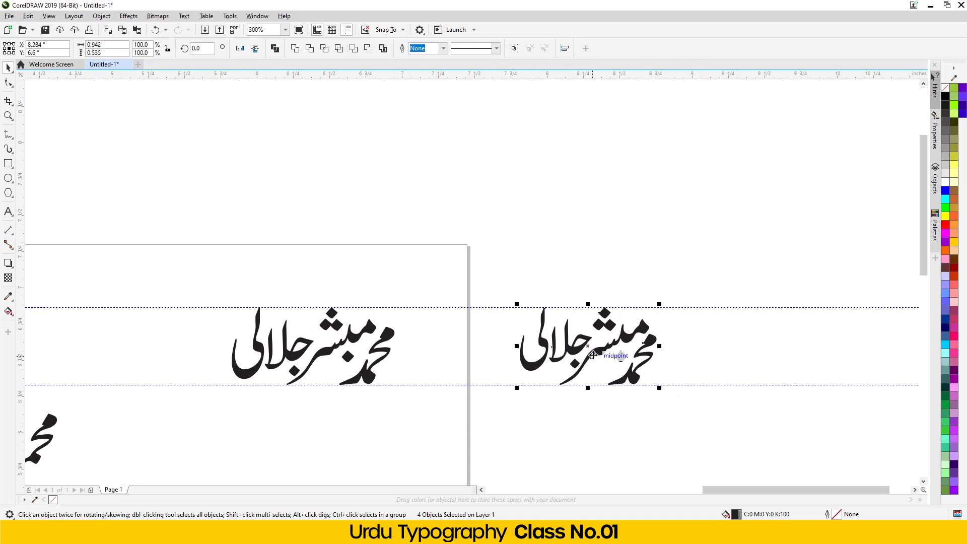
left_click_drag(576, 354, 539, 371)
left_click(535, 425)
- Pull a copy of the compact logotype rightward beside the page
left_click_drag(458, 414, 446, 427)
scroll(439, 322, "down", 2)
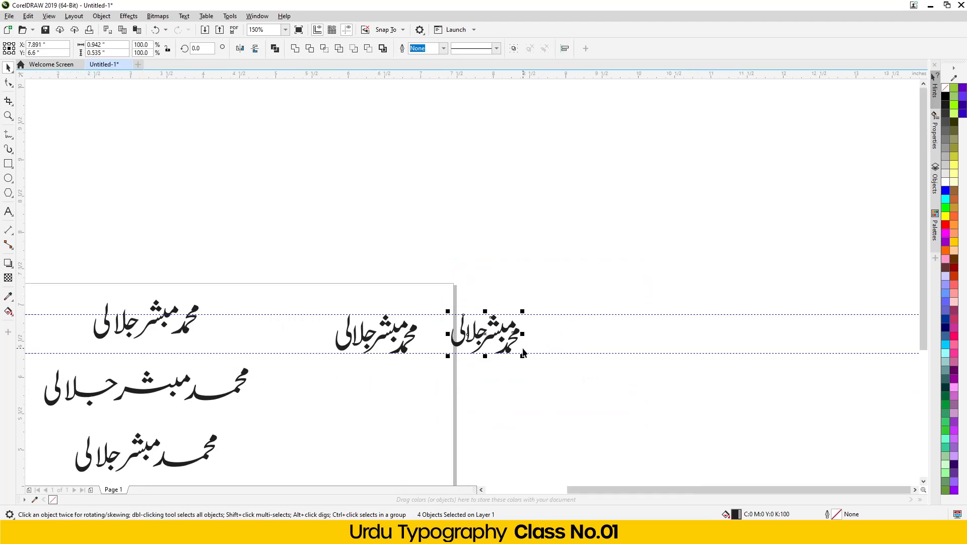
left_click_drag(476, 343, 583, 343)
key("Escape")
scroll(677, 315, "up", 2)
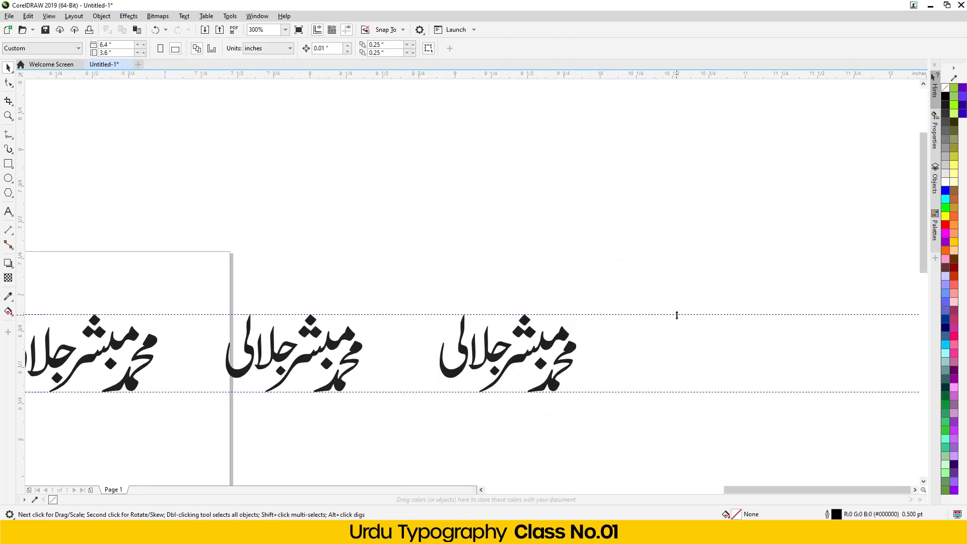
scroll(505, 402, "up", 2)
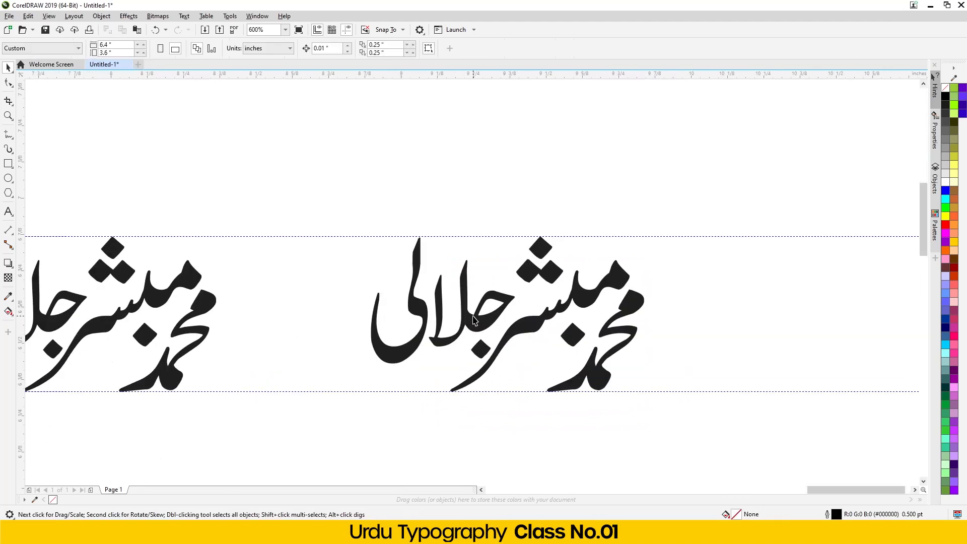
scroll(474, 320, "down", 2)
- Place another duplicate of the middle logotype farther right beyond the page
left_click_drag(395, 255, 611, 374)
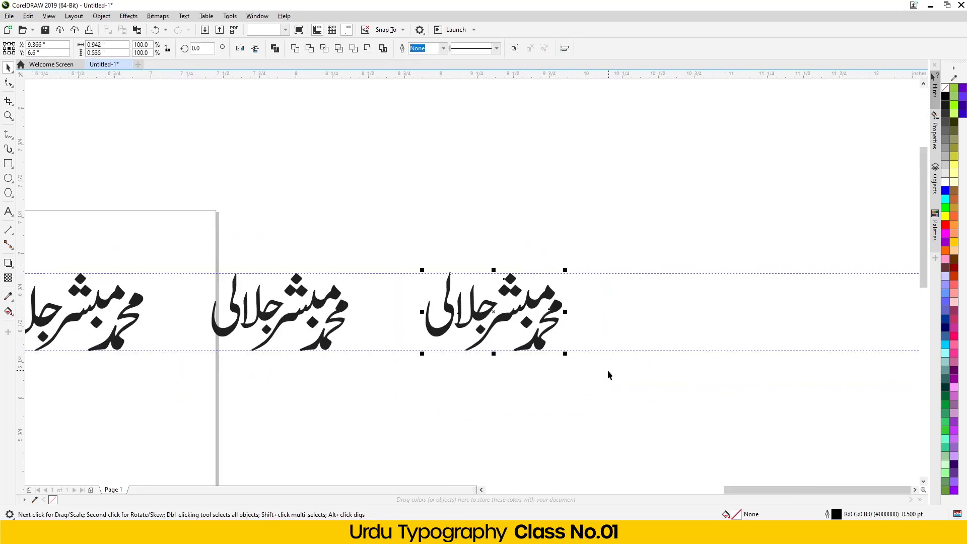
key("Escape")
scroll(574, 353, "down", 4)
left_click_drag(431, 384, 428, 385)
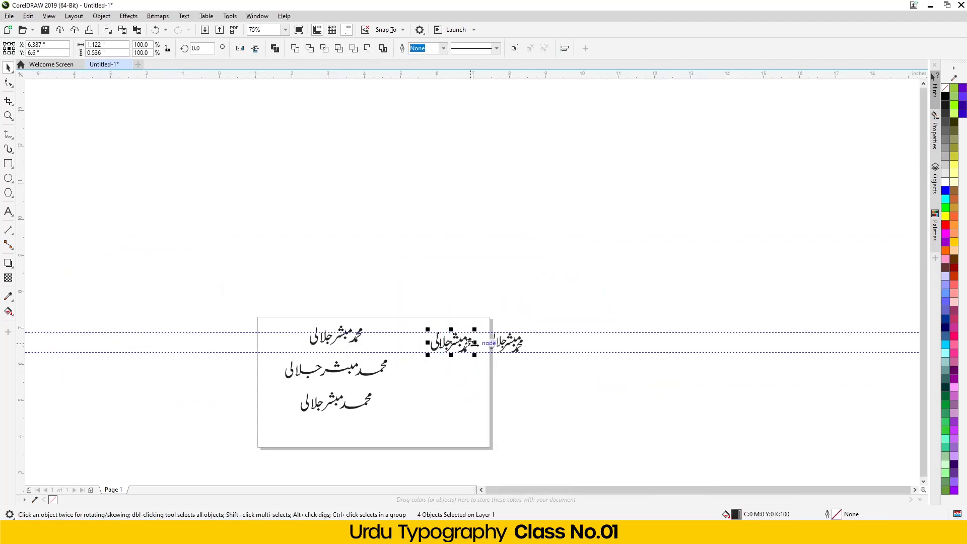
scroll(496, 338, "up", 4)
left_click_drag(335, 363, 763, 346)
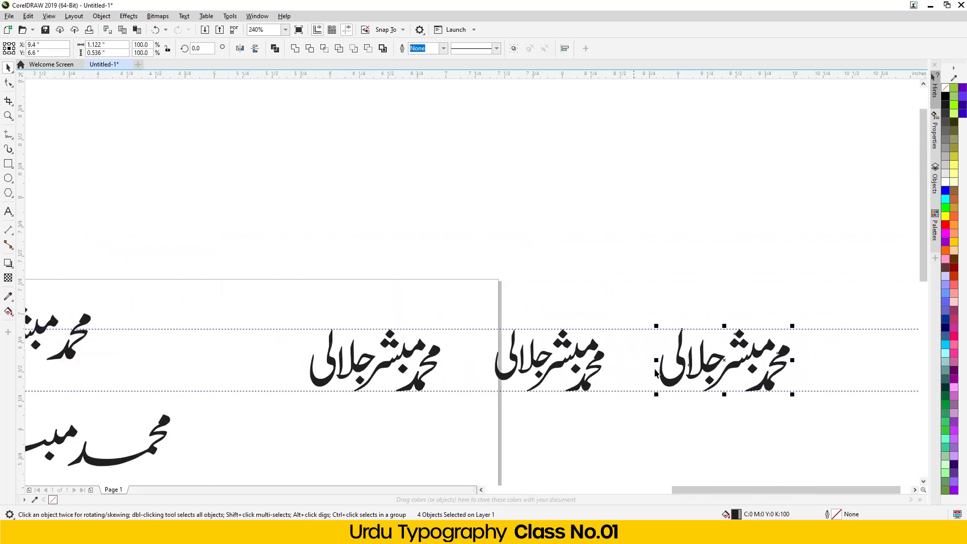
scroll(806, 363, "up", 4)
scroll(333, 335, "down", 2)
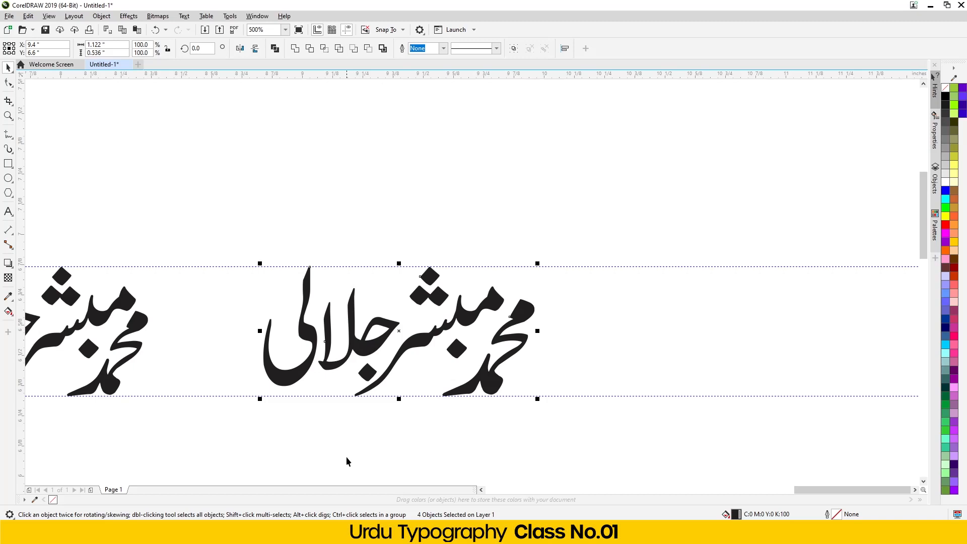
scroll(319, 364, "down", 5)
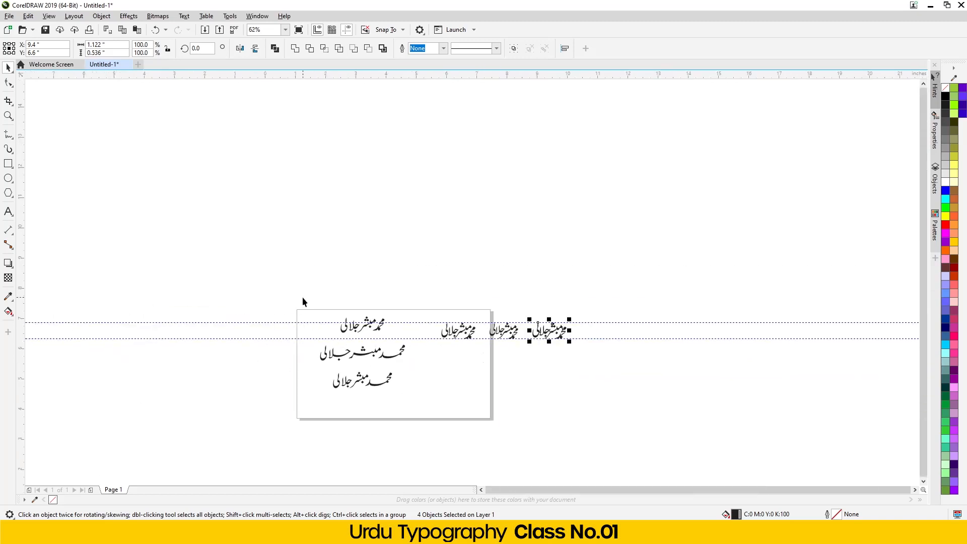
left_click(375, 328)
- Nudge the جلا letters slightly up and to the right
left_click(471, 403)
scroll(585, 330, "up", 3)
scroll(531, 362, "up", 2)
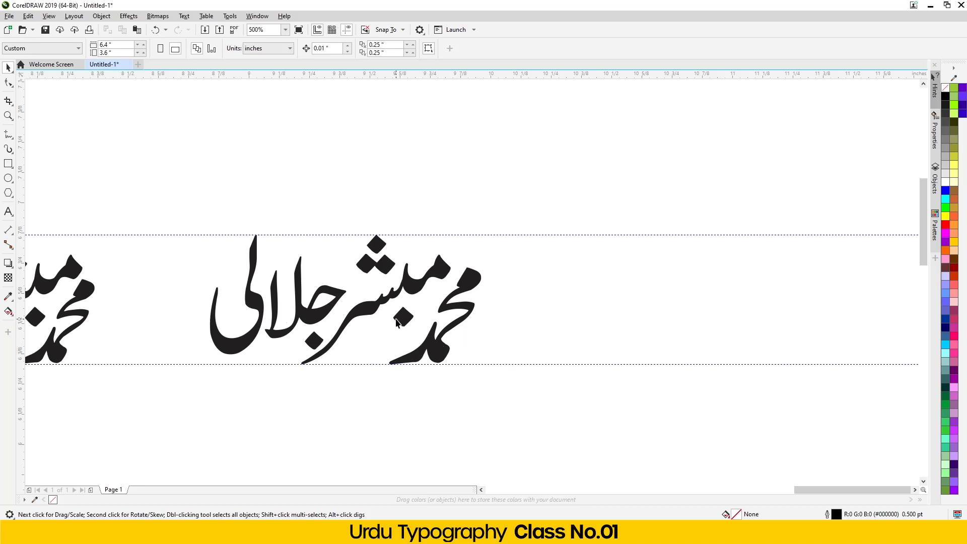
left_click(306, 321)
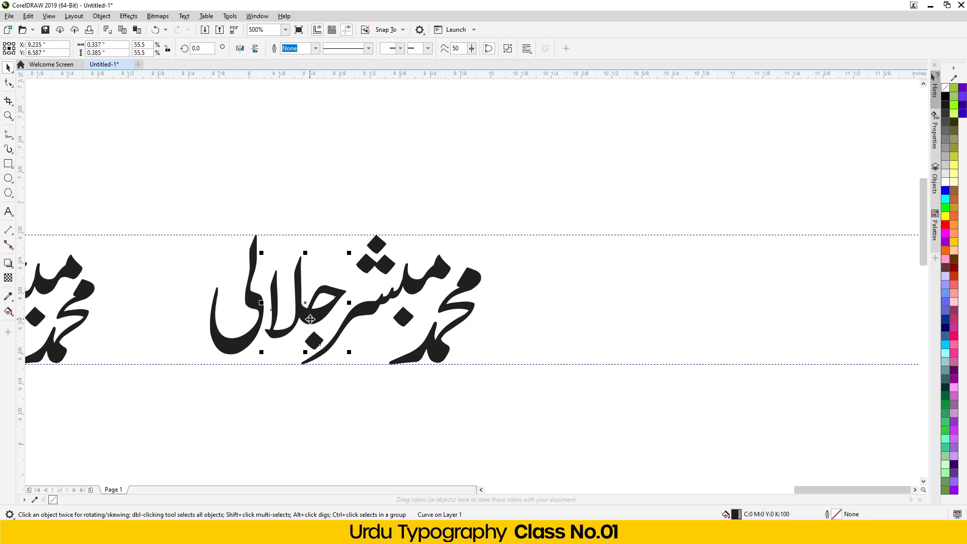
left_click_drag(310, 319, 333, 316)
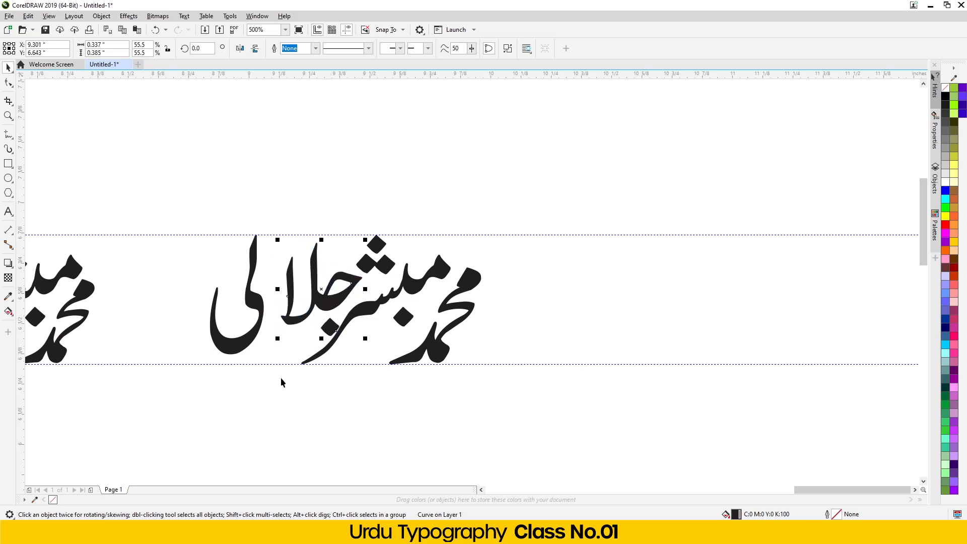
left_click(308, 409)
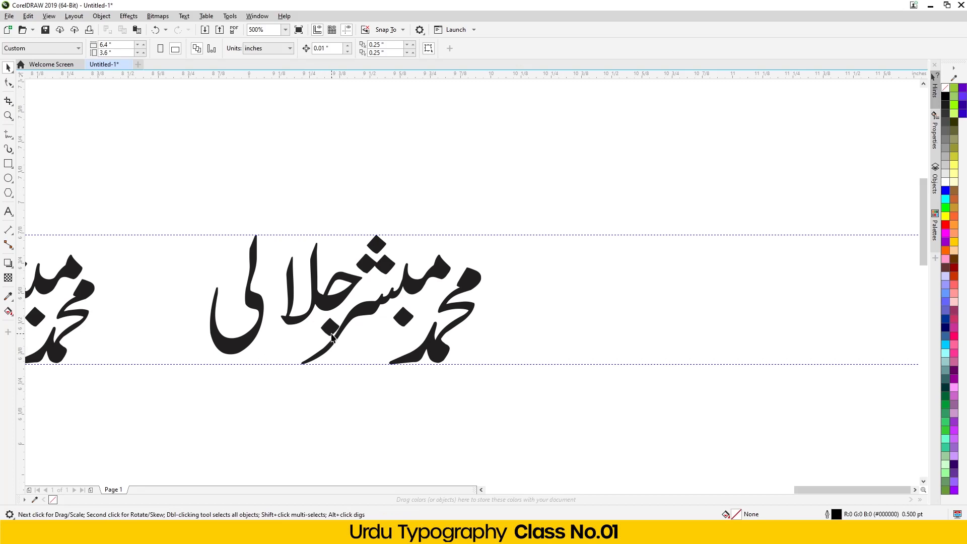
- Break the جلا group apart and fill the جلا letter piece brown
left_click(332, 336)
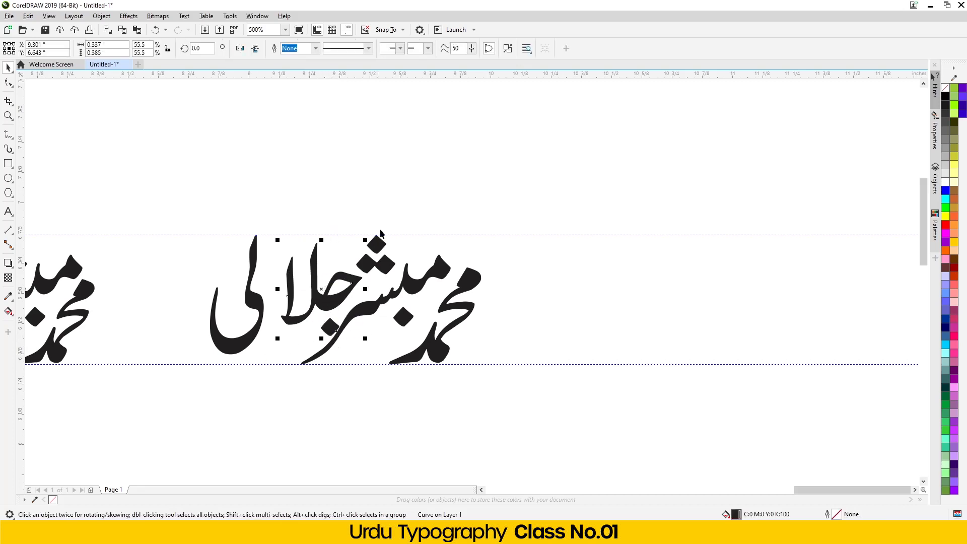
left_click(508, 48)
left_click(349, 162)
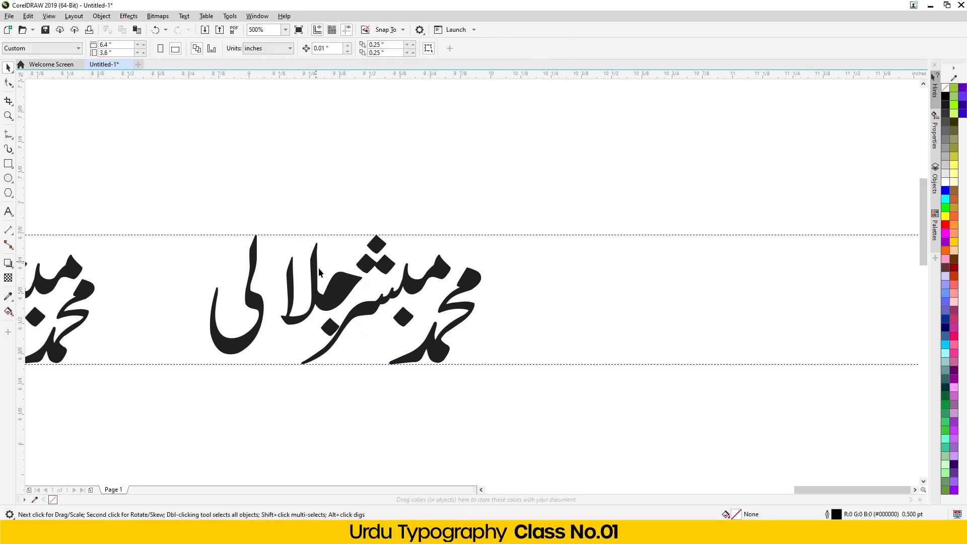
left_click(336, 297)
scroll(342, 281, "up", 2)
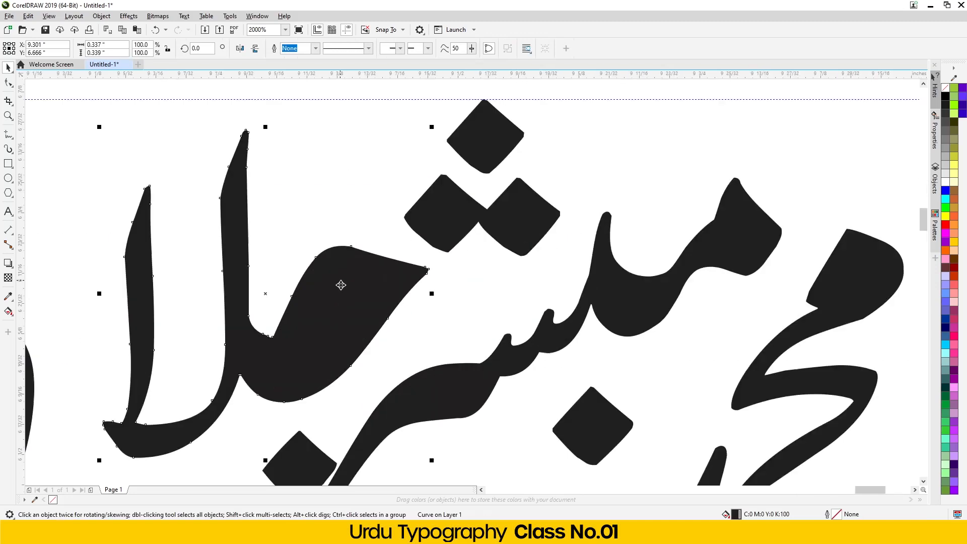
scroll(274, 181, "down", 2)
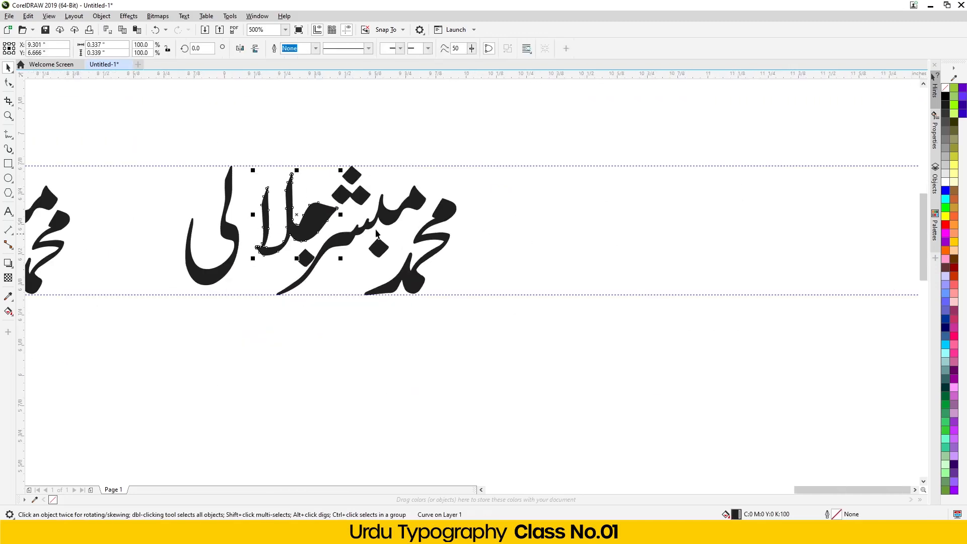
left_click(269, 94)
left_click(264, 212)
left_click(954, 192)
left_click(346, 406)
scroll(304, 232, "up", 2)
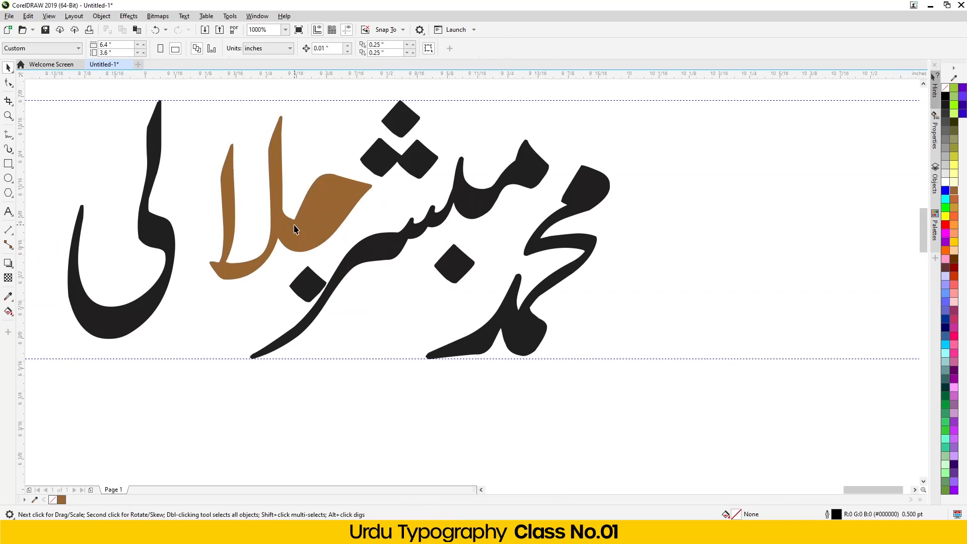
- Send the brown letter behind, then trim and delete the black inner shape to leave a hole
left_click(282, 221)
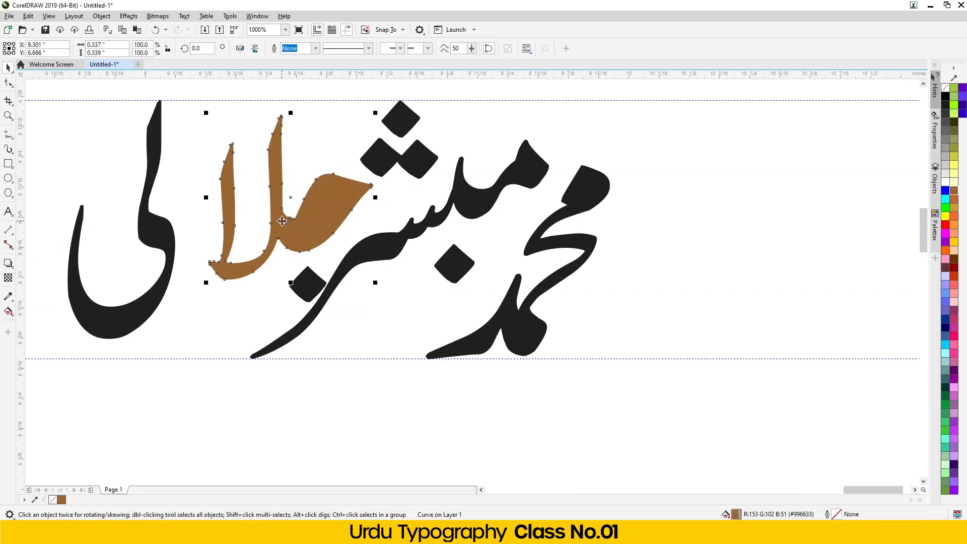
key("shift+Page_Down")
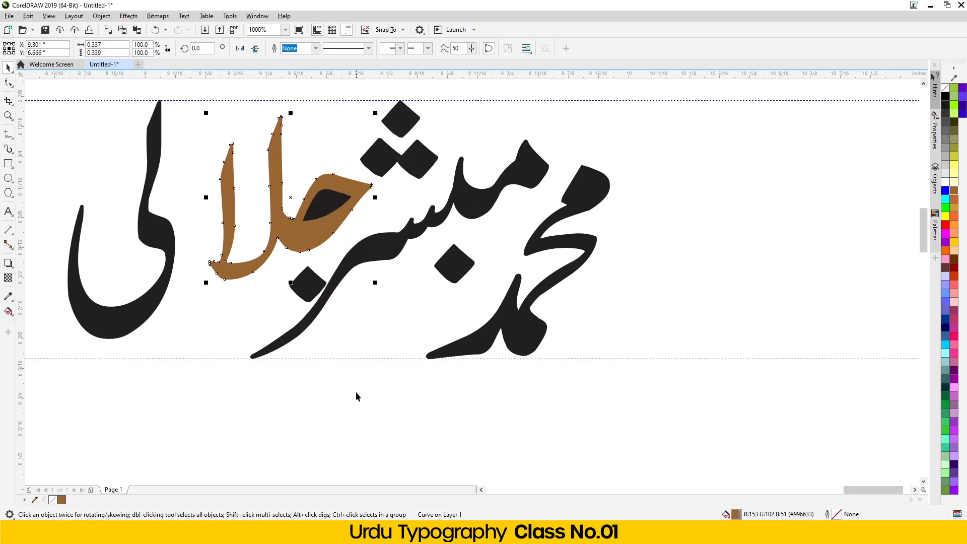
left_click(356, 391)
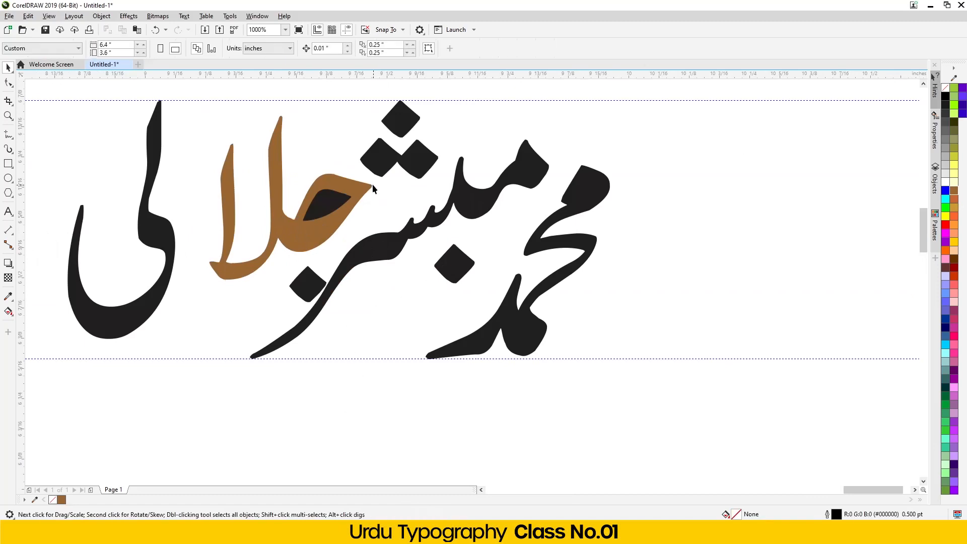
left_click(324, 209)
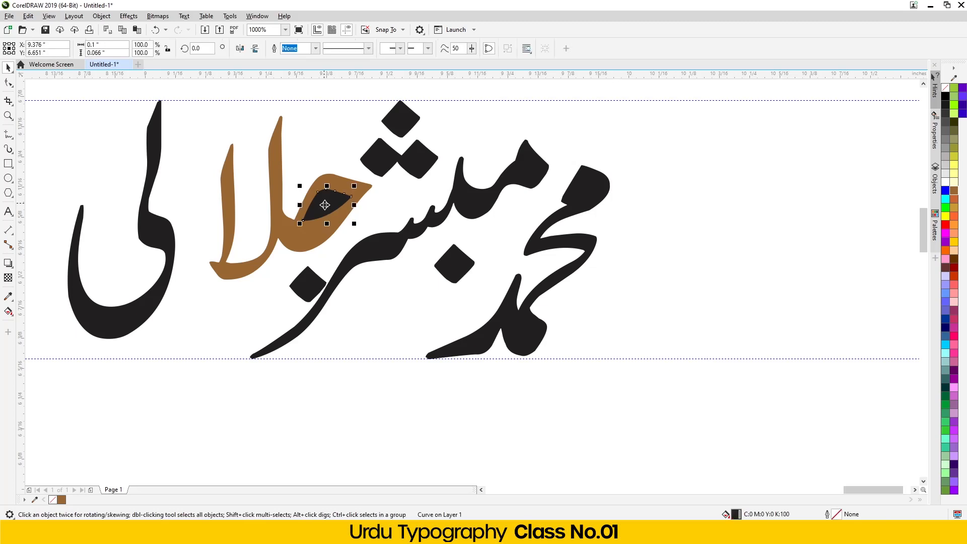
left_click(305, 242, "shift")
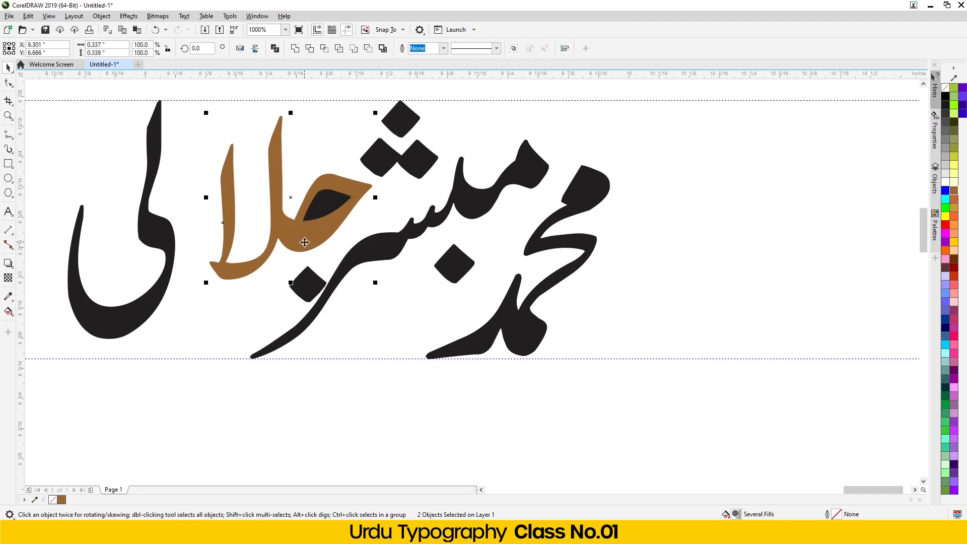
left_click(309, 48)
left_click(473, 437)
left_click(319, 206)
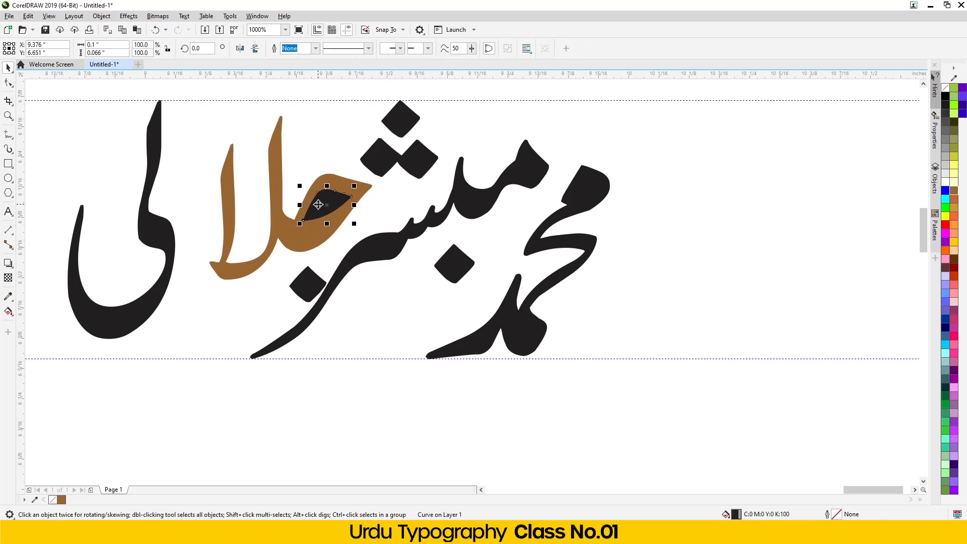
key("Delete")
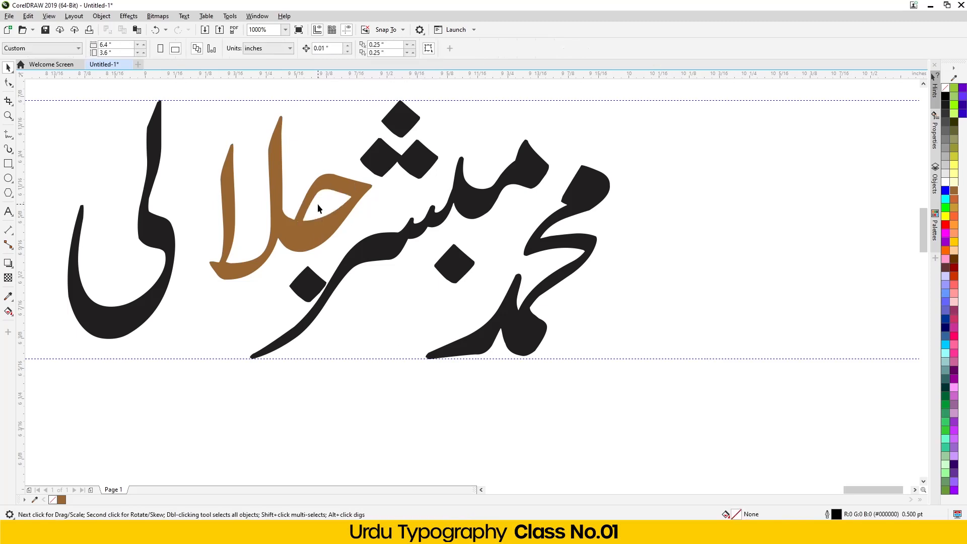
- Tuck the diamond dot and final ی tightly against the brown letter, then select the whole name
left_click_drag(308, 278, 295, 281)
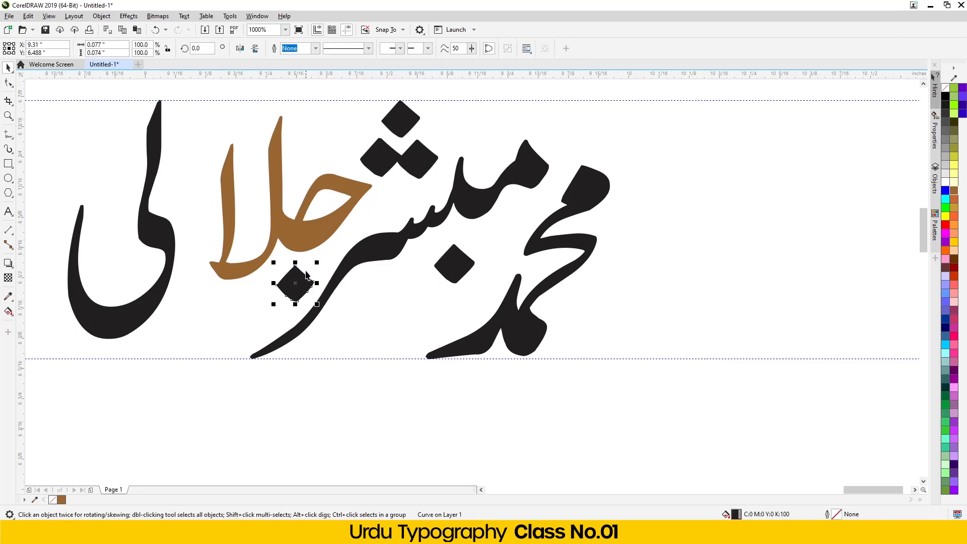
left_click(302, 244)
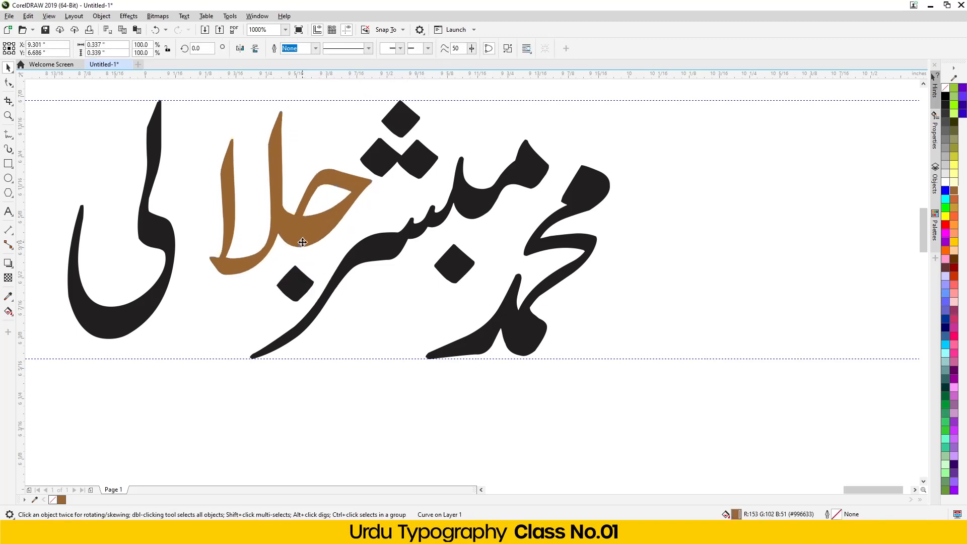
key("Right")
key("Right")
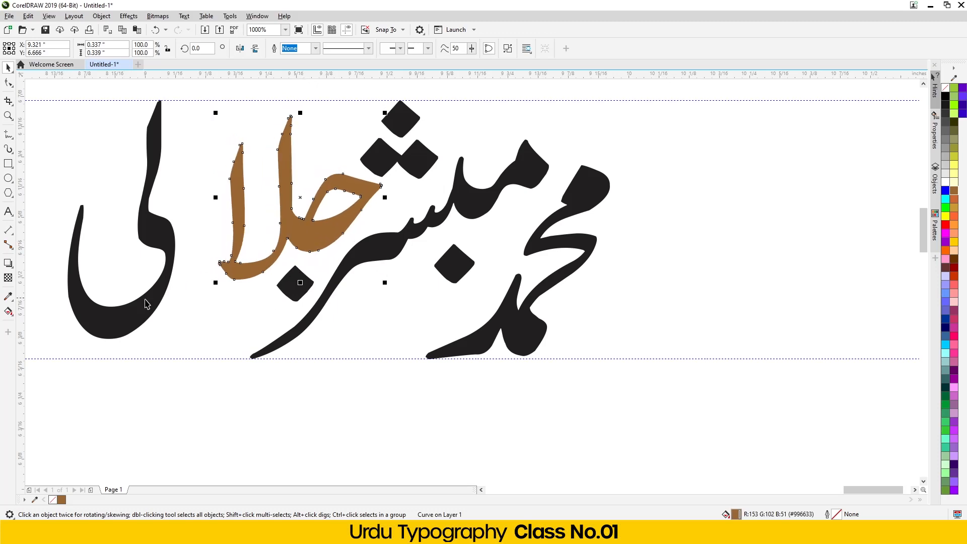
left_click_drag(130, 323, 183, 321)
left_click(297, 289)
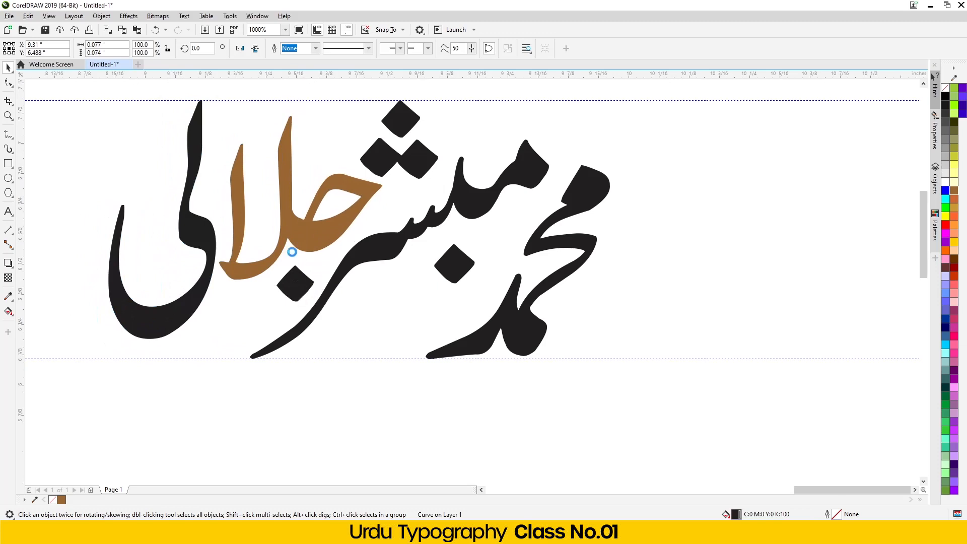
scroll(292, 249, "down", 3)
left_click_drag(176, 159, 457, 429)
left_click_drag(490, 369, 491, 370)
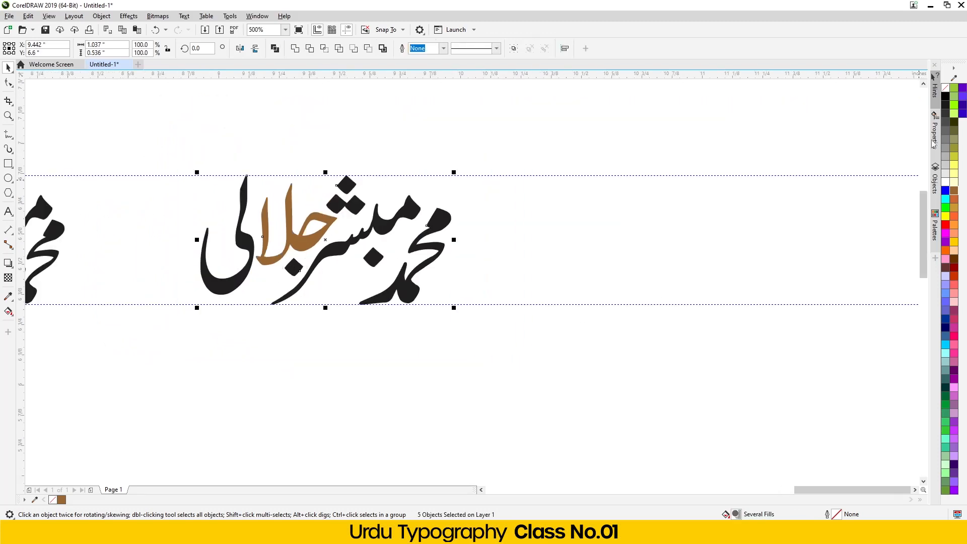
- Make the brown letters black and shift the middle and right name versions left to close the gaps
left_click(947, 97)
scroll(342, 341, "down", 2)
scroll(319, 330, "up", 1)
left_click_drag(309, 184, 129, 335)
left_click_drag(250, 273, 221, 280)
left_click_drag(278, 204, 554, 318)
left_click_drag(383, 289, 310, 289)
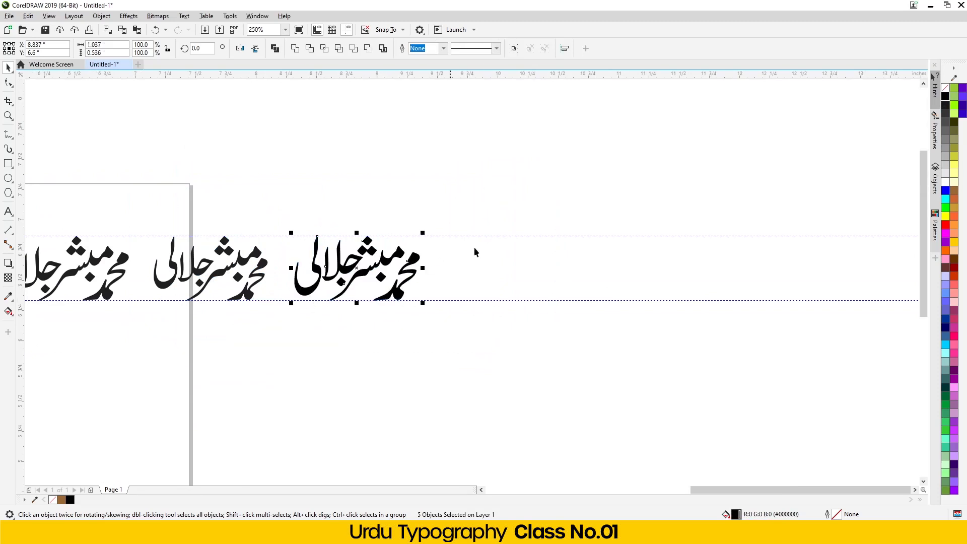
- Move the bottom plain name off the page to the right
scroll(439, 263, "down", 2)
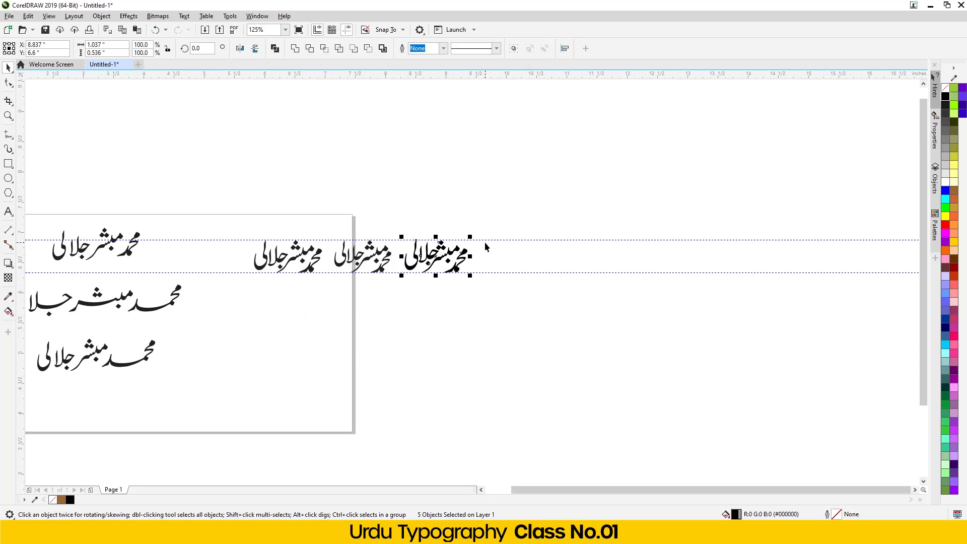
scroll(484, 242, "down", 2)
scroll(267, 295, "up", 2)
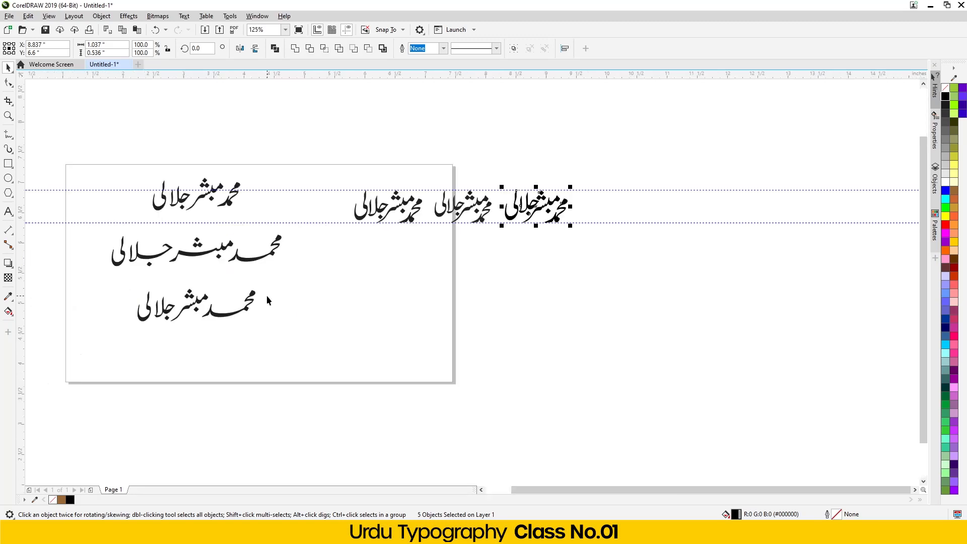
left_click_drag(264, 276, 122, 343)
left_click_drag(163, 313, 636, 283)
scroll(816, 240, "up", 2)
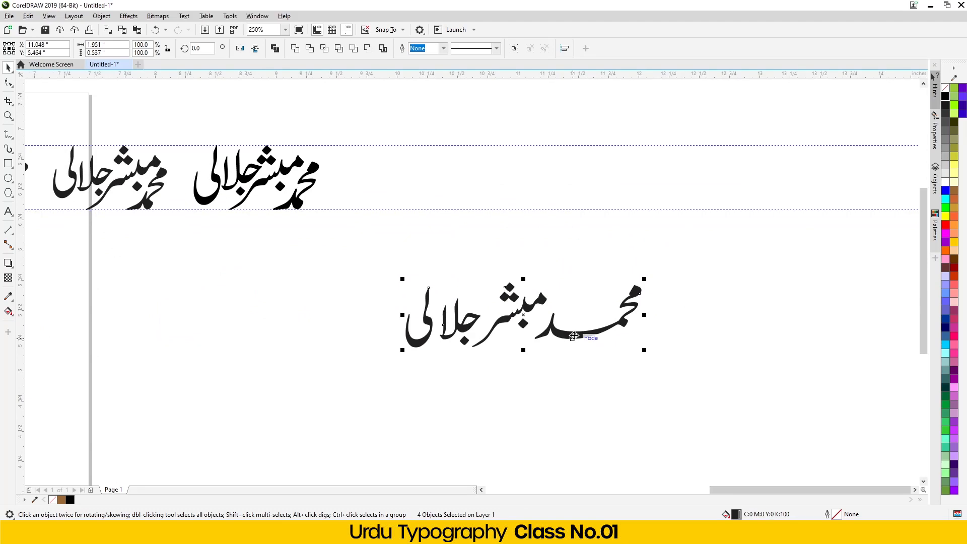
- Reposition the whole plain name up and to the right
left_click_drag(575, 336, 526, 285)
left_click(513, 330)
scroll(587, 217, "up", 2)
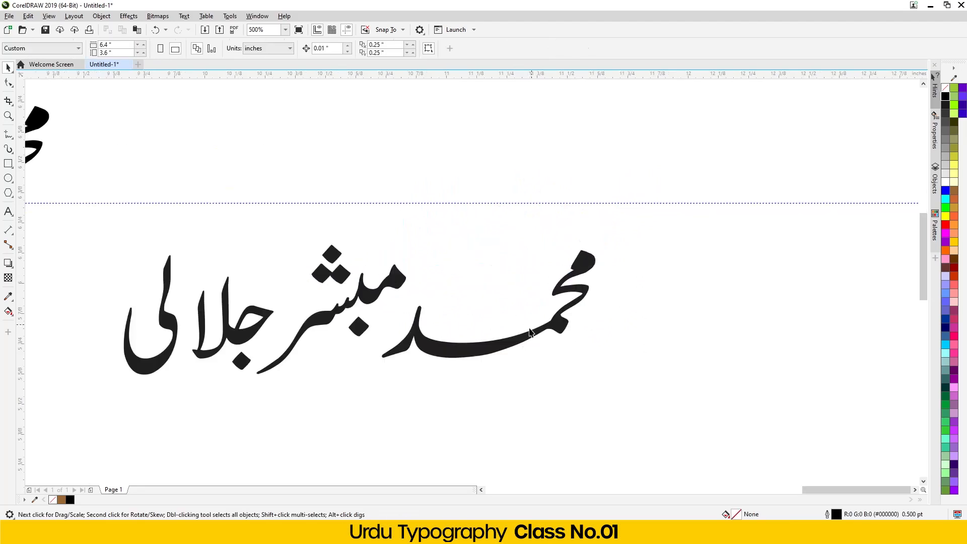
left_click(492, 344)
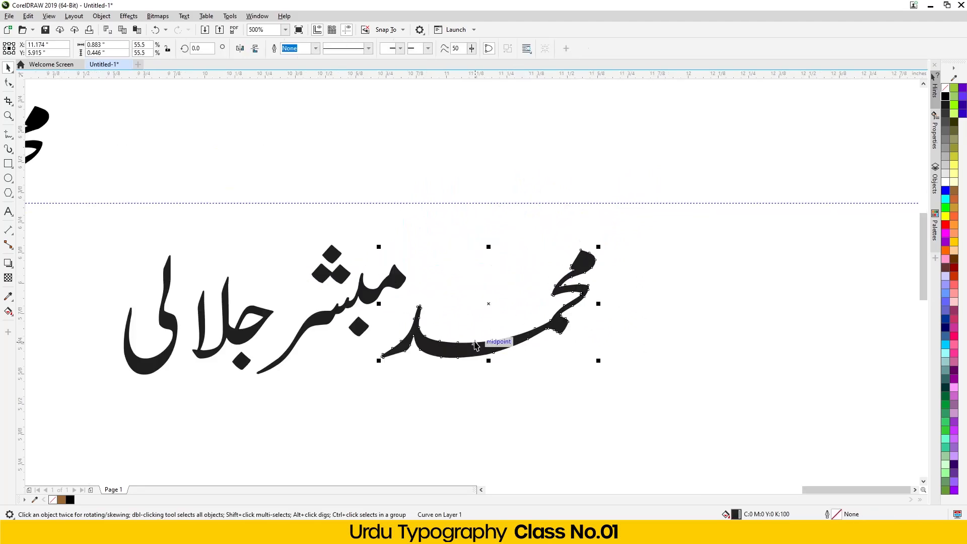
scroll(471, 344, "down", 4)
scroll(511, 323, "up", 2)
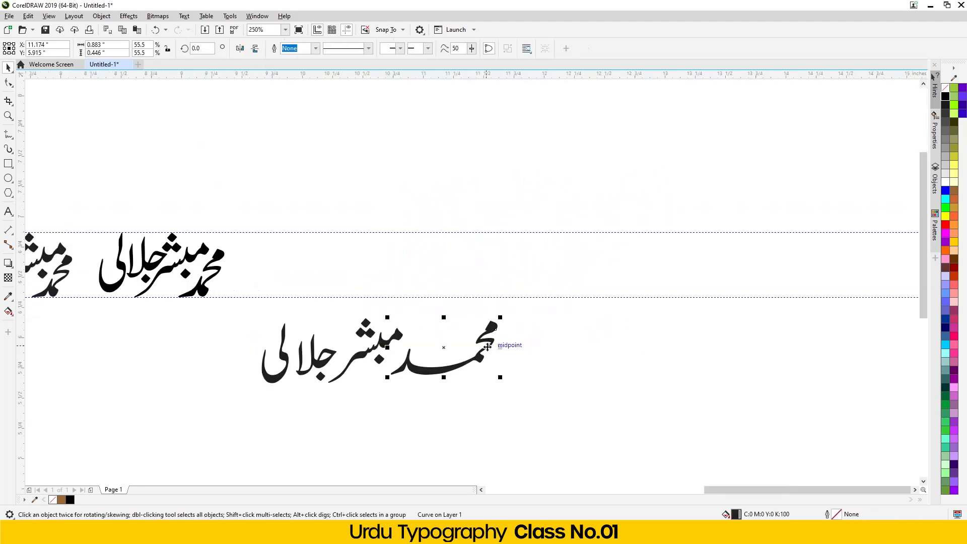
left_click_drag(534, 358, 342, 398)
left_click_drag(542, 408, 244, 315)
left_click_drag(272, 380, 355, 303)
scroll(681, 222, "up", 2)
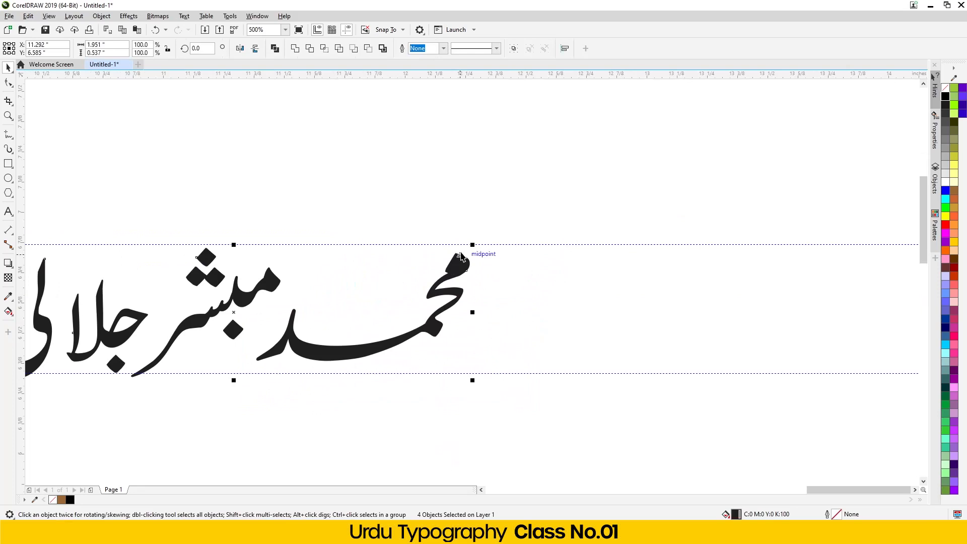
scroll(462, 292, "down", 2)
left_click(397, 264)
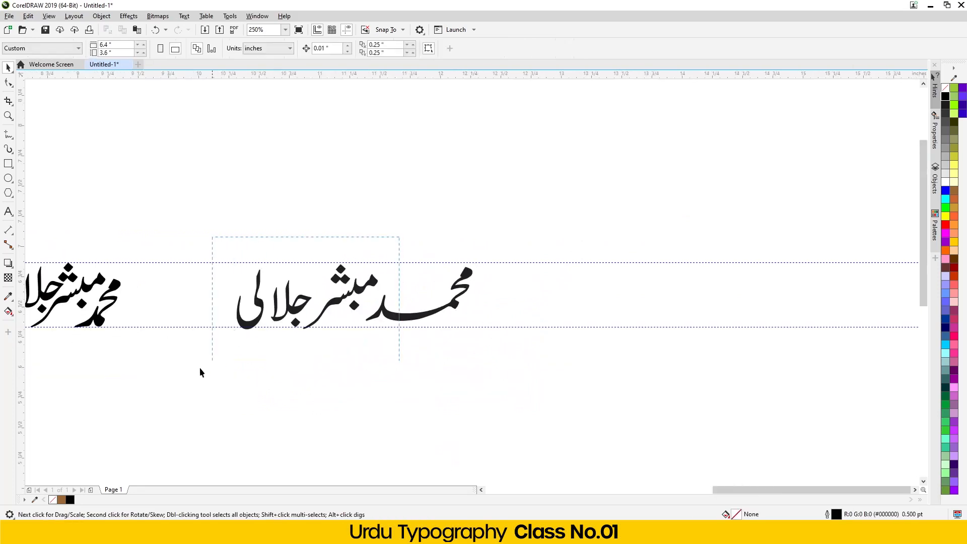
left_click_drag(215, 363, 188, 373)
left_click_drag(249, 322, 230, 240)
left_click(298, 365)
scroll(466, 299, "up", 2)
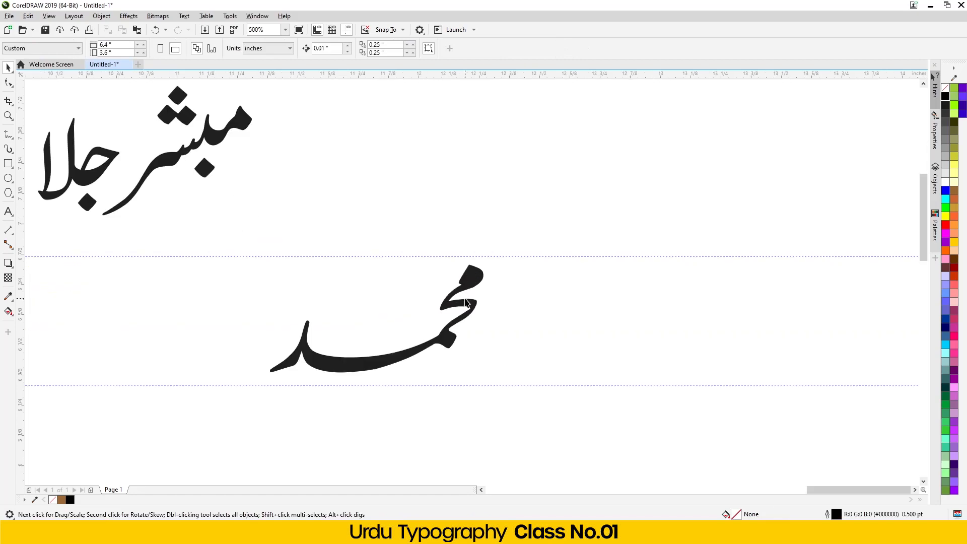
left_click(466, 303)
left_click_drag(264, 379, 248, 396)
scroll(336, 376, "up", 3)
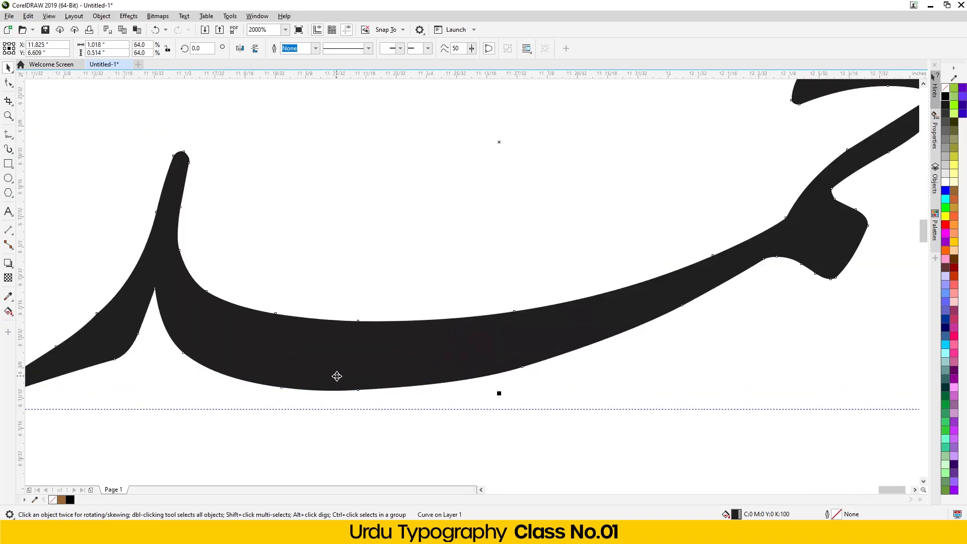
scroll(369, 356, "down", 3)
key("Up")
left_click_drag(273, 371, 264, 377)
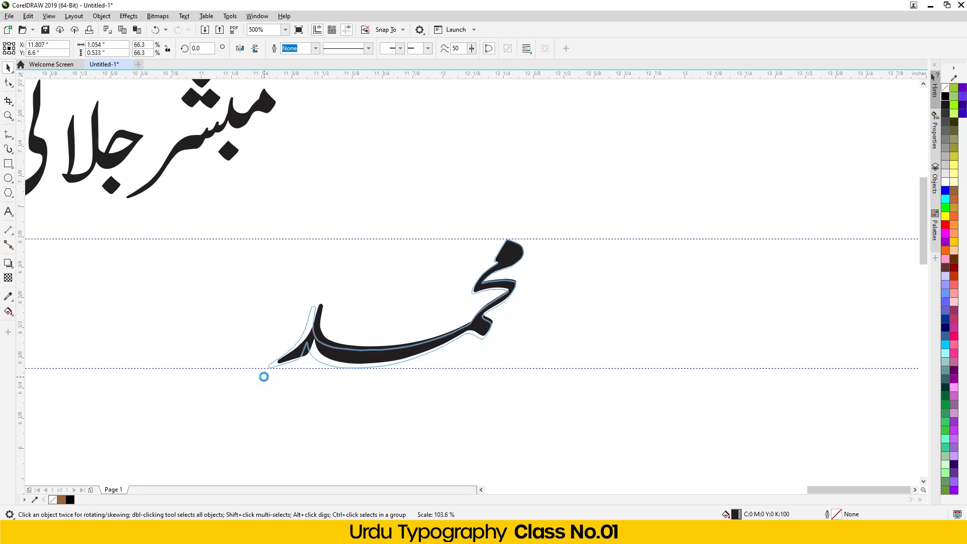
scroll(264, 377, "down", 2)
left_click(256, 410)
scroll(481, 267, "down", 2)
scroll(442, 300, "up", 2)
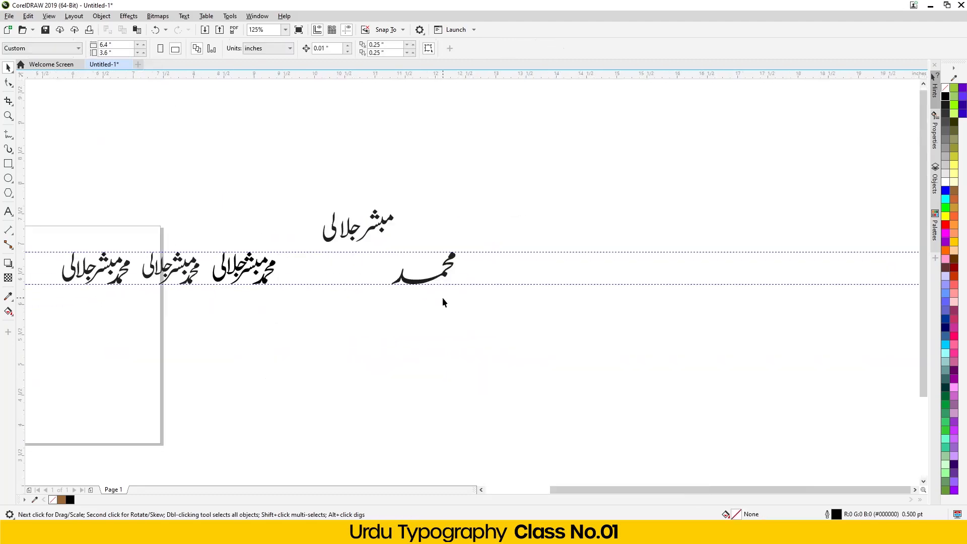
left_click_drag(410, 248, 547, 217)
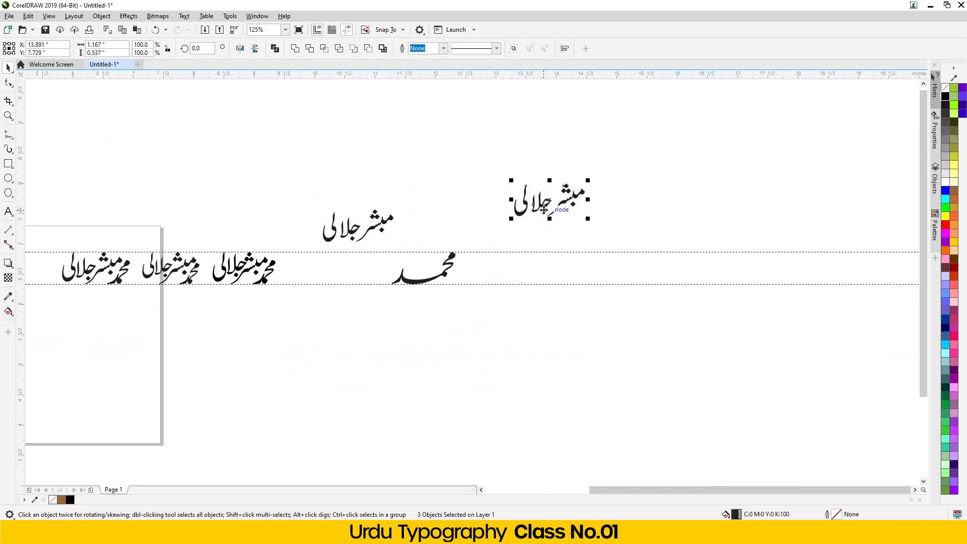
scroll(615, 191, "up", 1)
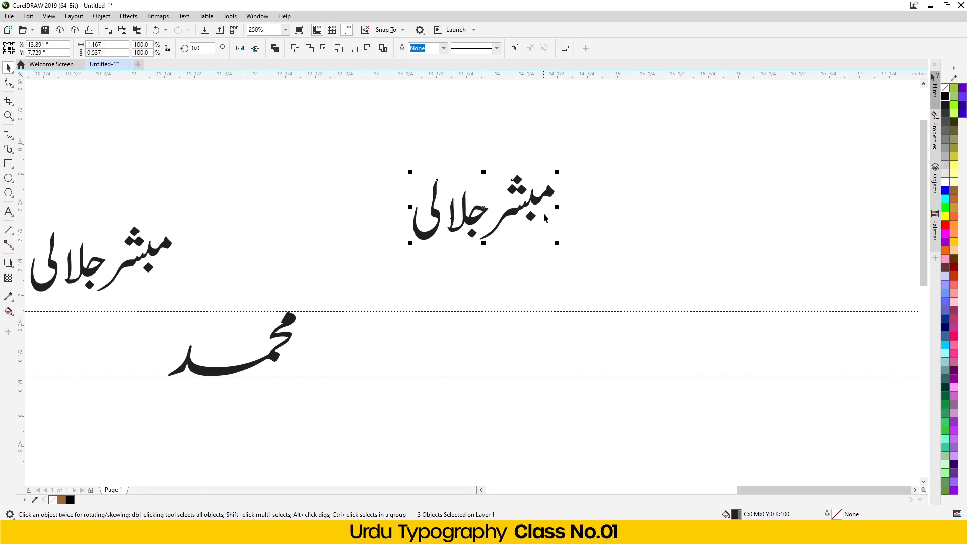
left_click_drag(557, 207, 659, 193)
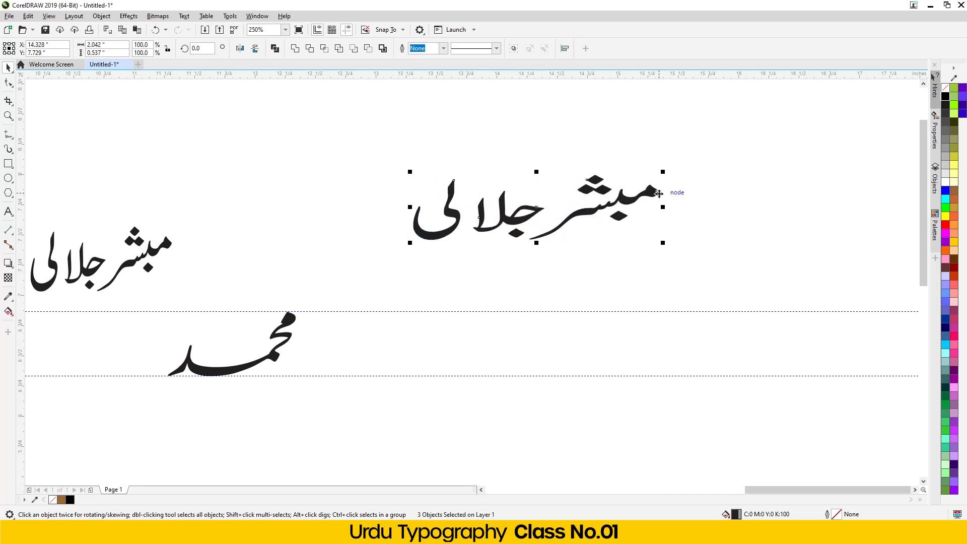
key("ctrl+z")
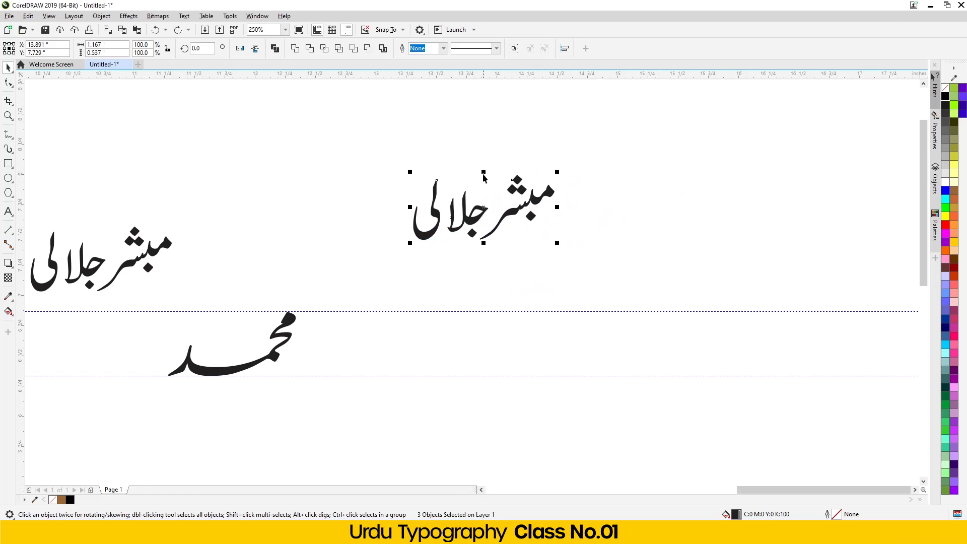
left_click_drag(484, 175, 484, 132)
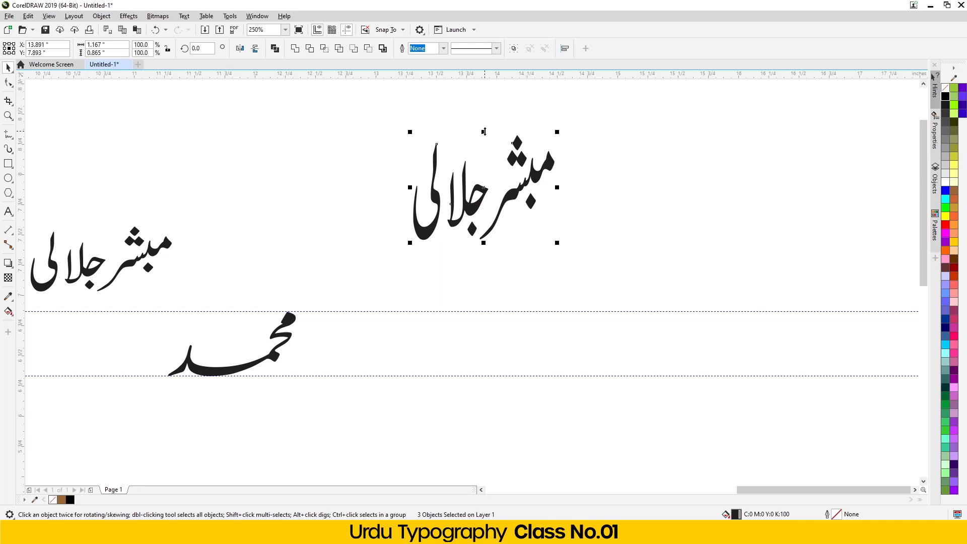
key("ctrl+z")
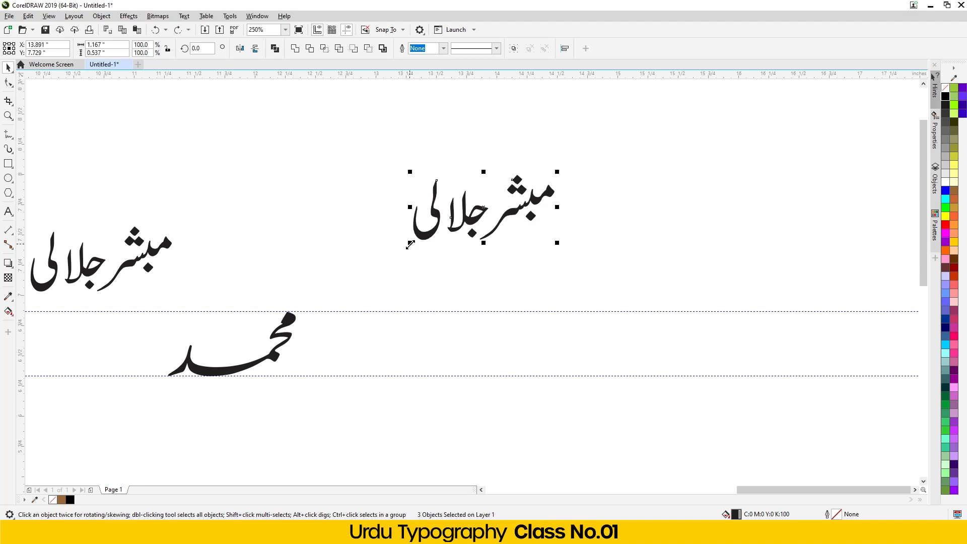
- Resize the upper copy proportionally to 1.188 inches wide
left_click_drag(410, 245, 380, 286)
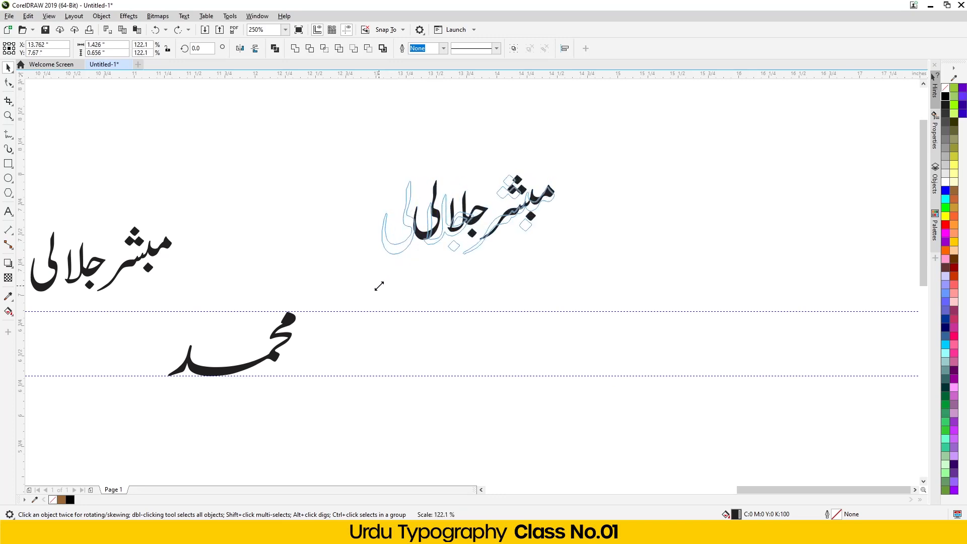
left_click_drag(379, 287, 383, 288)
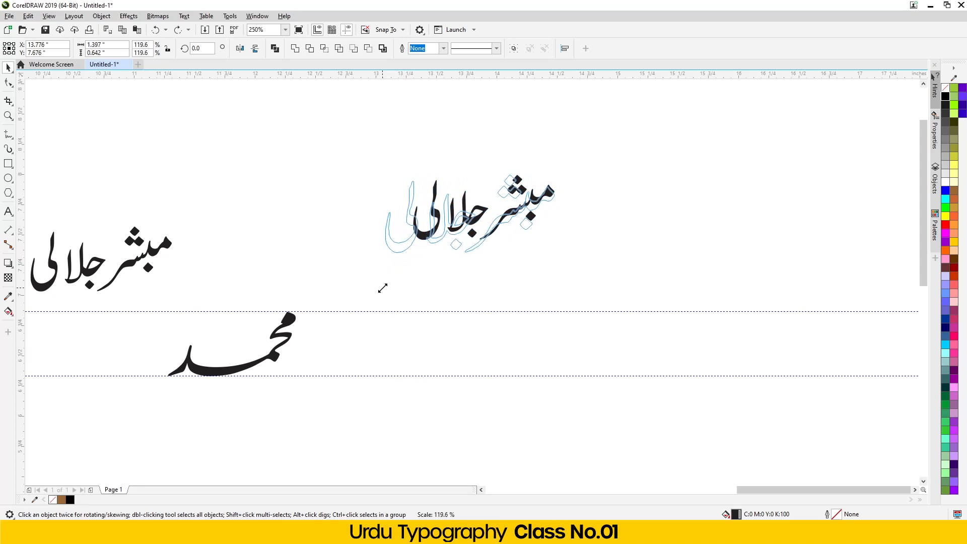
left_click_drag(383, 288, 384, 287)
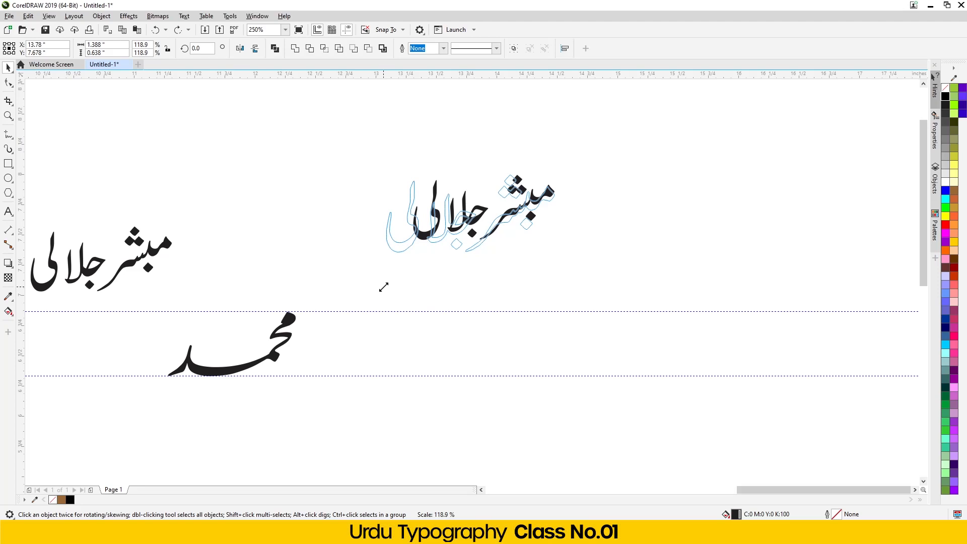
left_click_drag(384, 287, 408, 287)
- Stretch the copy taller and wider, undo back to its original size, and select the whole copy
left_click_drag(483, 246, 482, 276)
left_click_drag(482, 174, 482, 131)
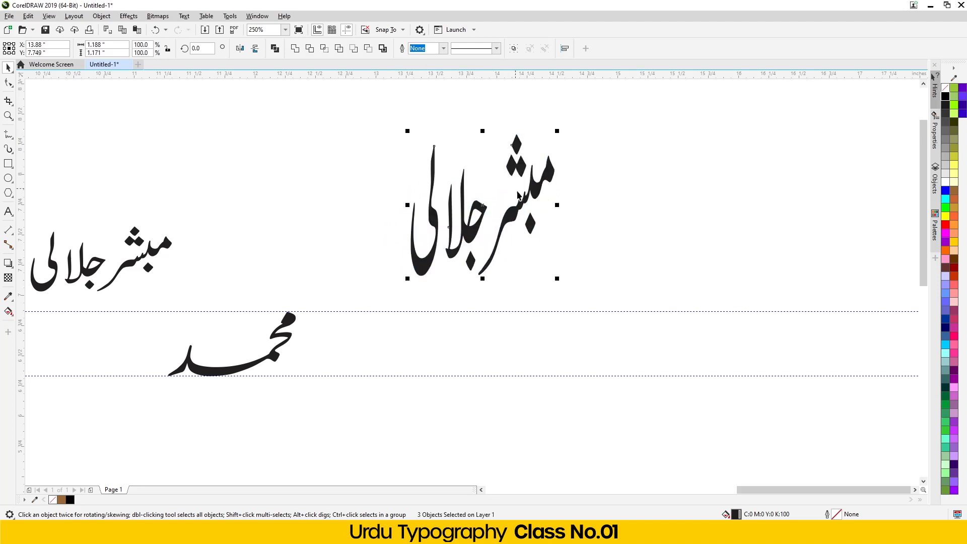
left_click_drag(558, 204, 652, 189)
left_click(657, 188)
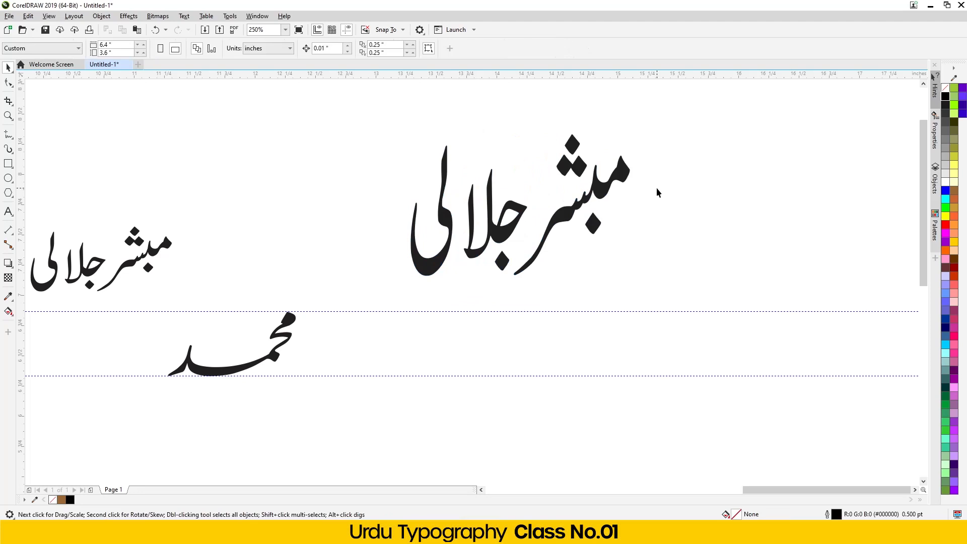
key("ctrl+z")
key("ctrl+z")
key("ctrl+z")
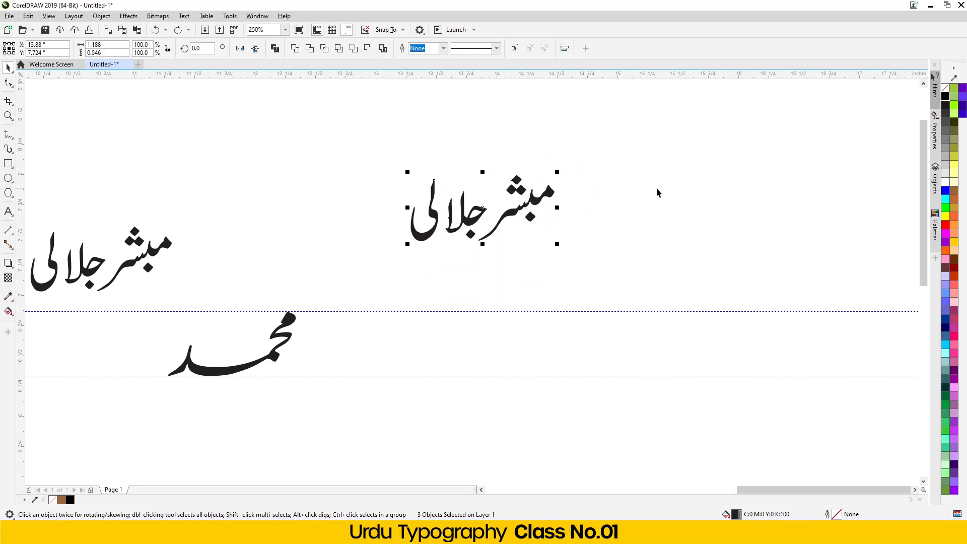
left_click_drag(354, 153, 463, 226)
key("Delete")
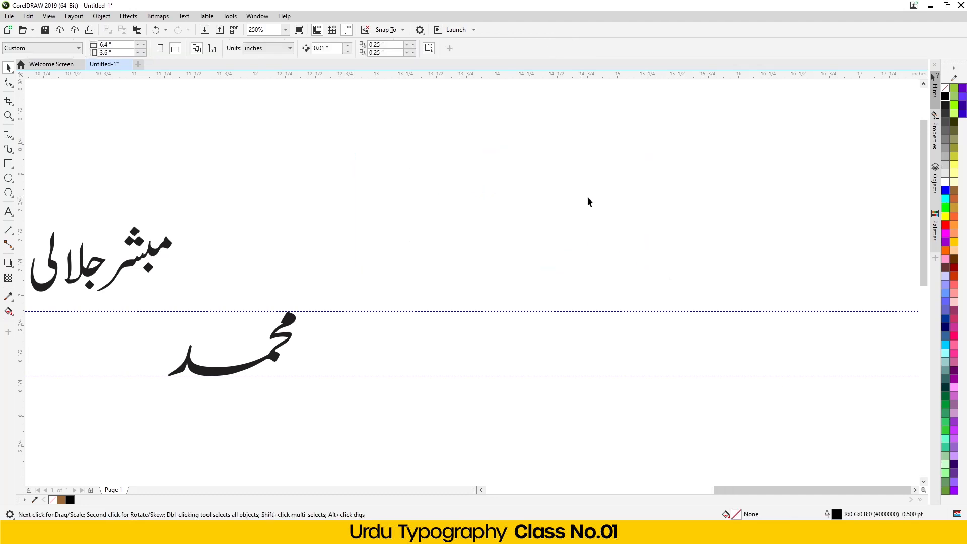
scroll(510, 218, "down", 4)
scroll(449, 222, "up", 4)
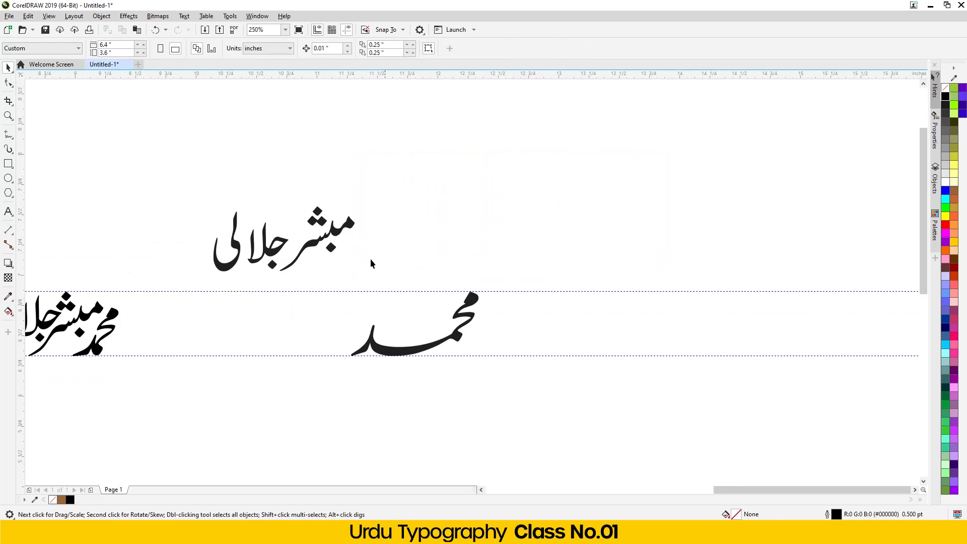
scroll(321, 272, "up", 2)
left_click(309, 230)
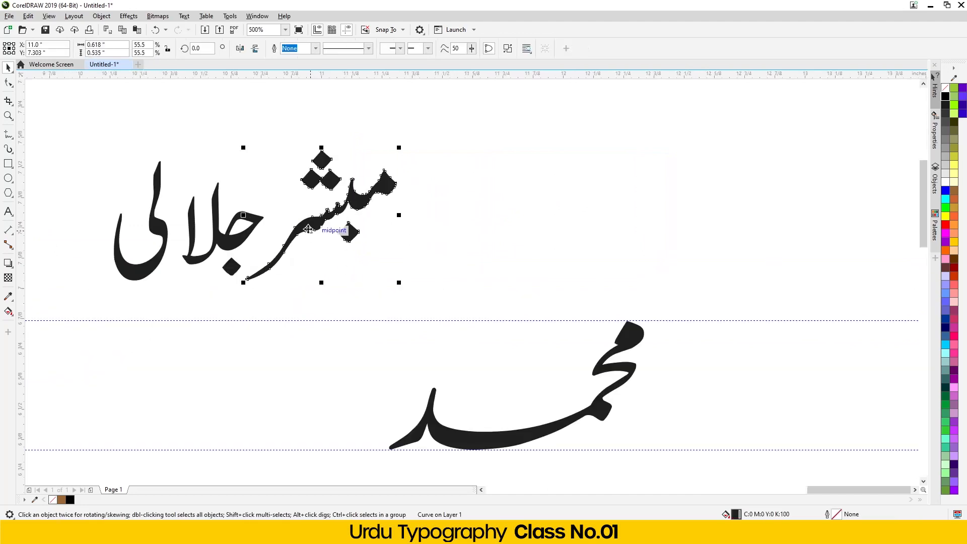
left_click_drag(308, 230, 519, 383)
scroll(563, 361, "up", 2)
left_click_drag(658, 229, 628, 254)
left_click_drag(569, 333, 588, 342)
scroll(553, 351, "down", 2)
scroll(532, 384, "up", 4)
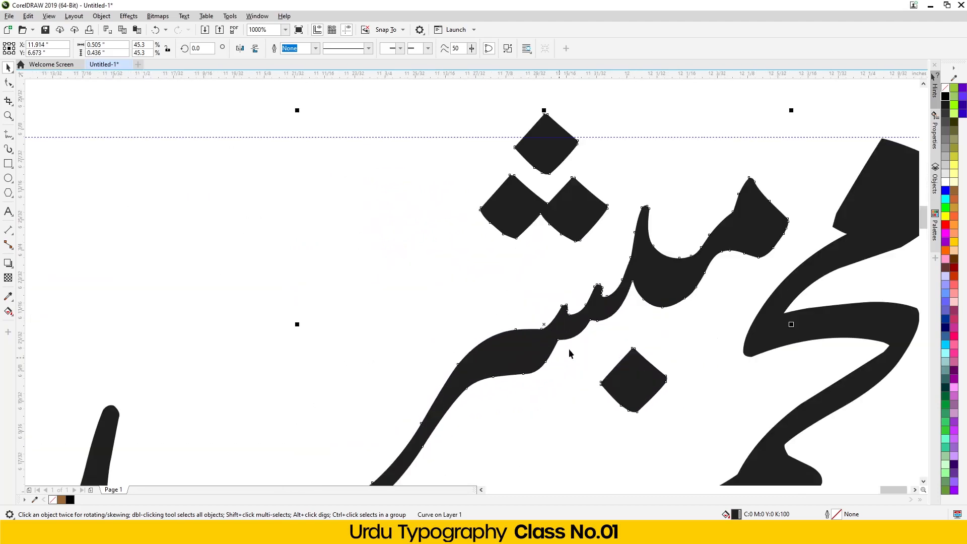
left_click_drag(682, 259, 662, 278)
scroll(673, 260, "down", 2)
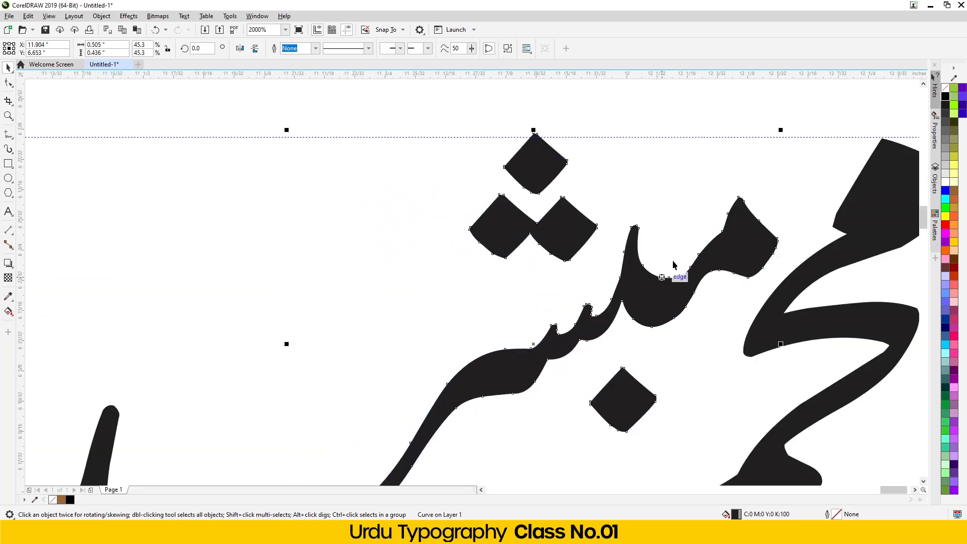
scroll(492, 372, "up", 1)
left_click_drag(488, 376, 478, 392)
scroll(751, 201, "up", 1)
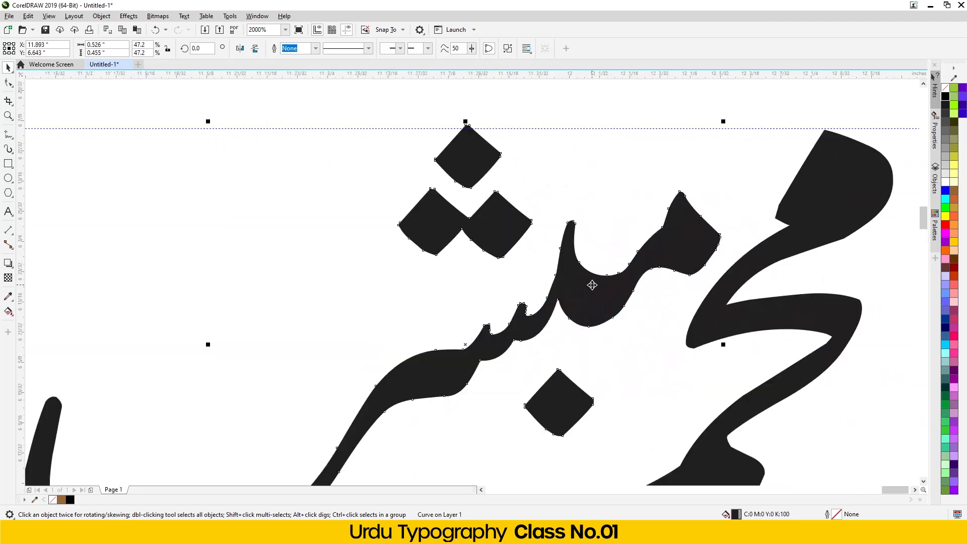
key("Right")
key("Down")
key("Up")
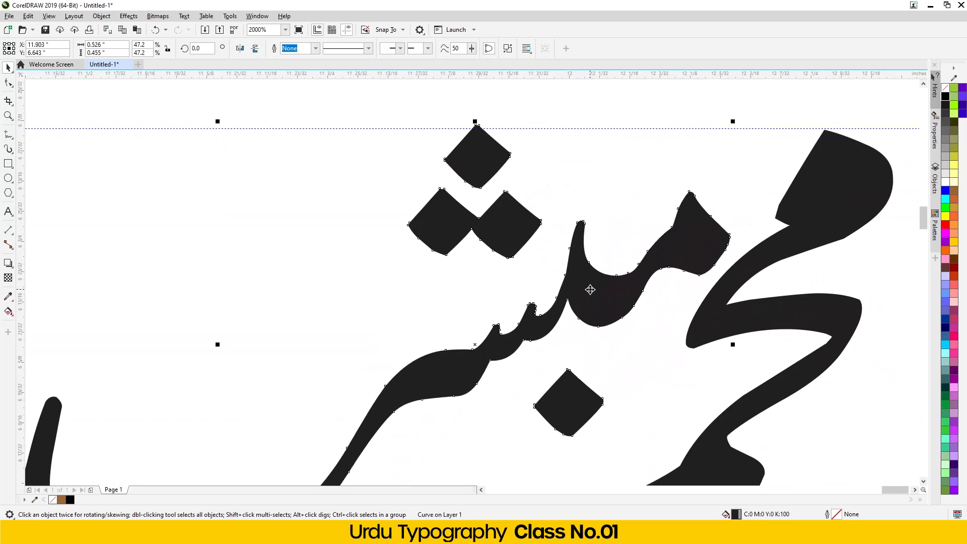
scroll(603, 233, "down", 1)
scroll(616, 269, "up", 1)
left_click_drag(603, 254, 604, 259)
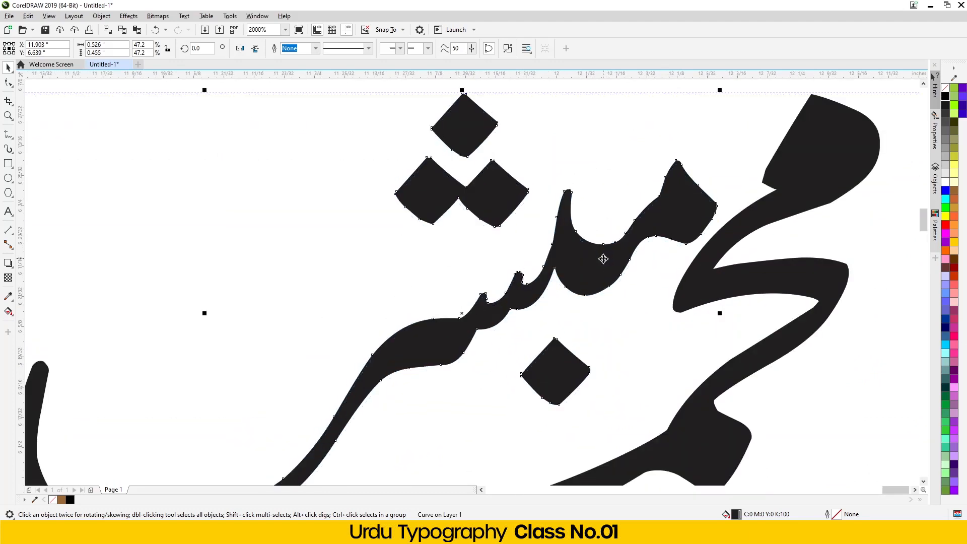
scroll(580, 260, "down", 2)
scroll(544, 263, "up", 1)
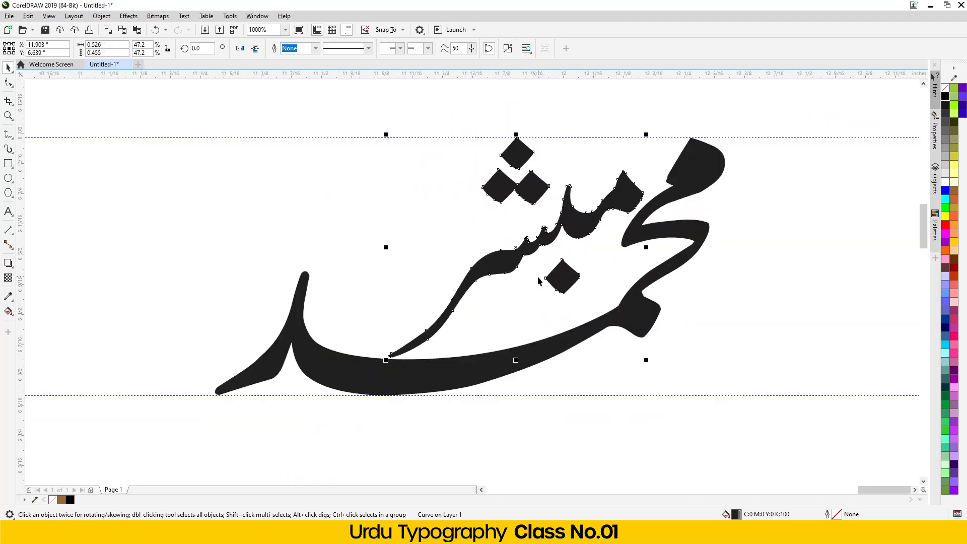
key("Left")
scroll(506, 275, "down", 1)
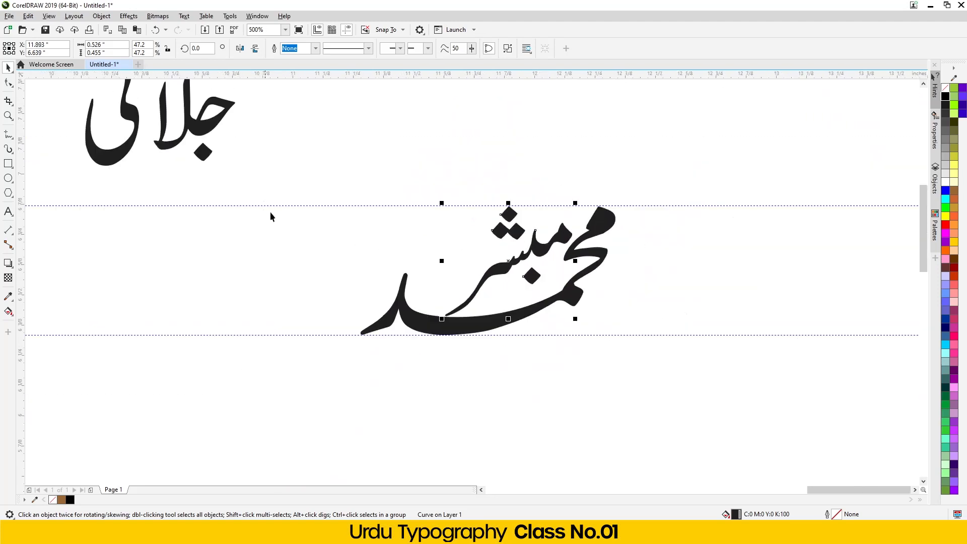
scroll(274, 221, "down", 1)
scroll(209, 181, "up", 1)
left_click_drag(186, 214, 204, 214)
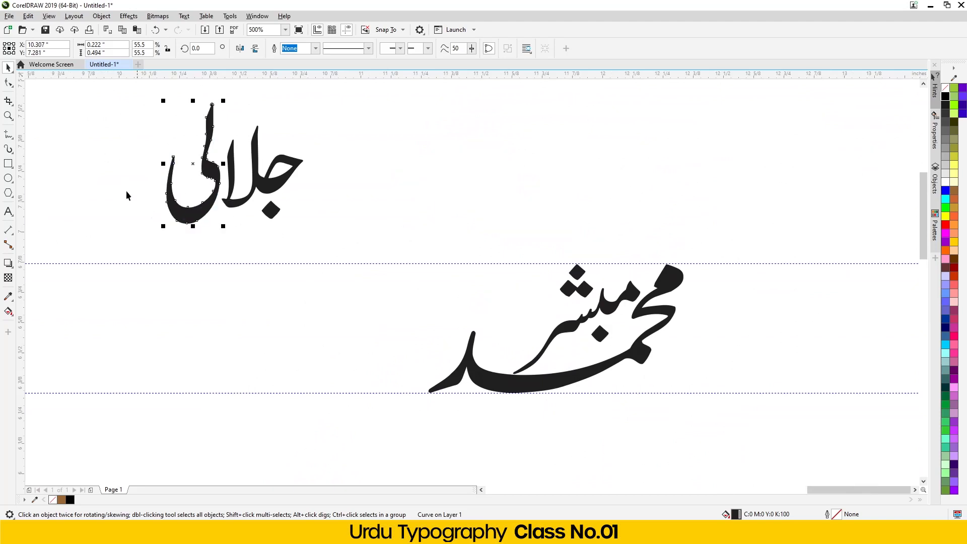
left_click_drag(325, 224, 326, 225)
left_click_drag(271, 190, 378, 194)
scroll(379, 194, "down", 2)
left_click(252, 185)
scroll(216, 182, "down", 2)
scroll(93, 227, "up", 4)
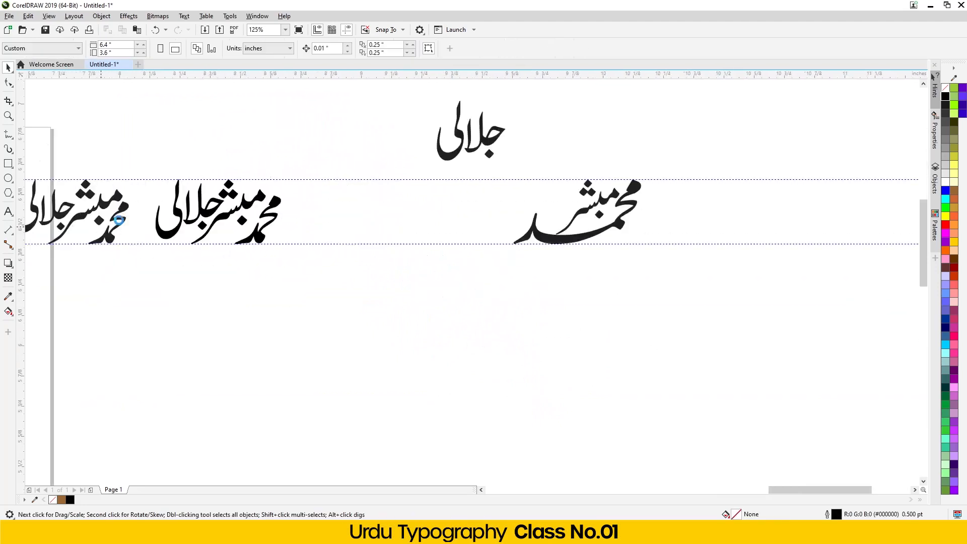
left_click_drag(173, 106, 348, 267)
scroll(231, 247, "down", 2)
left_click_drag(230, 247, 537, 308)
scroll(614, 243, "up", 2)
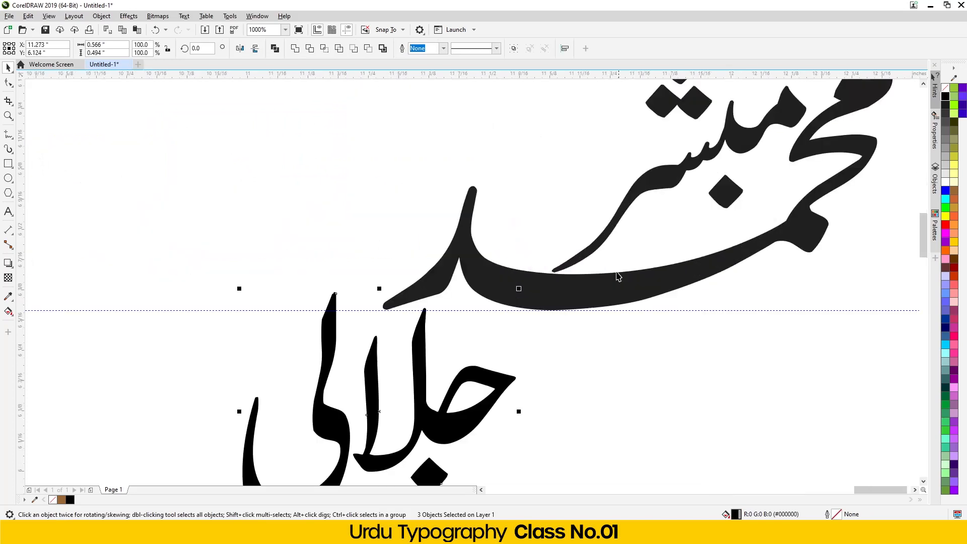
left_click(257, 432)
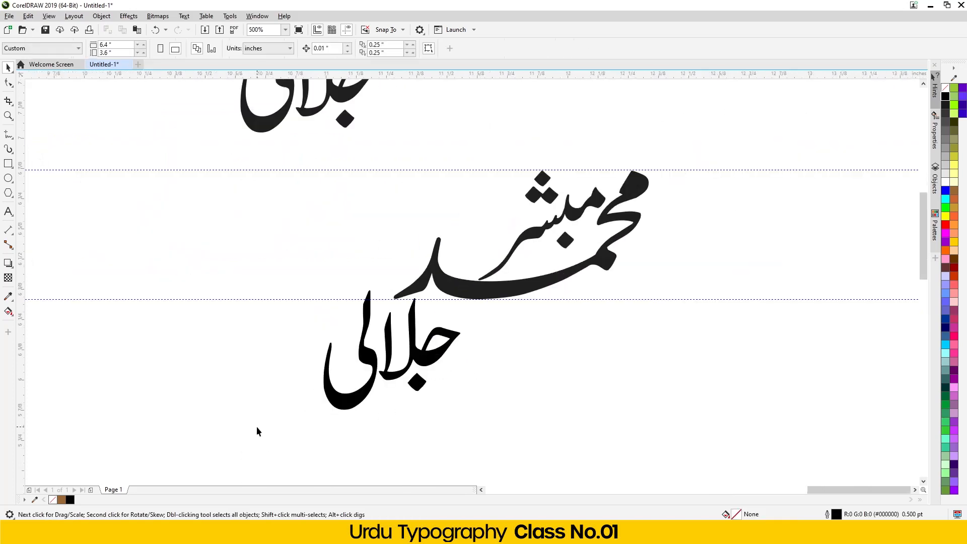
left_click_drag(538, 241, 473, 270)
left_click_drag(354, 345, 501, 395)
left_click_drag(564, 406, 253, 401)
left_click(604, 390)
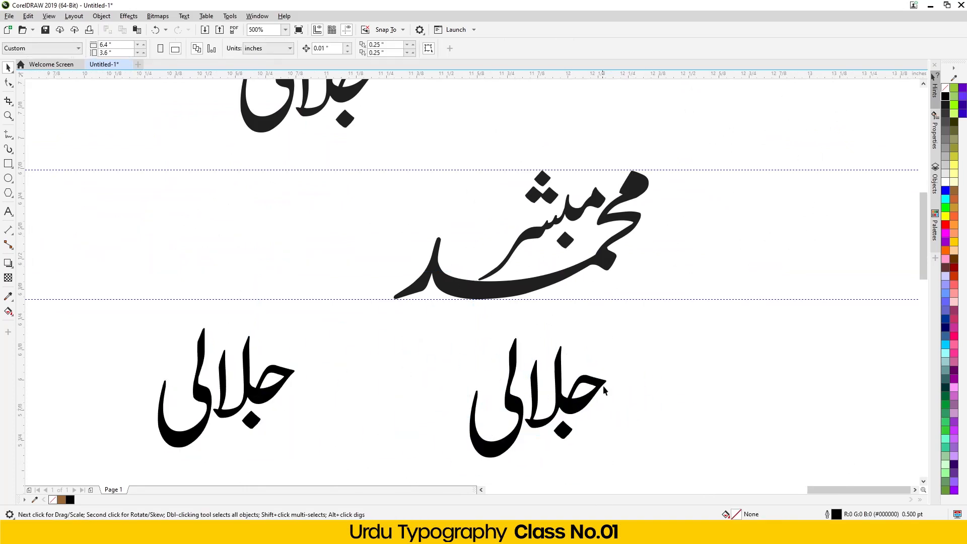
left_click(587, 403)
left_click_drag(608, 344, 596, 379)
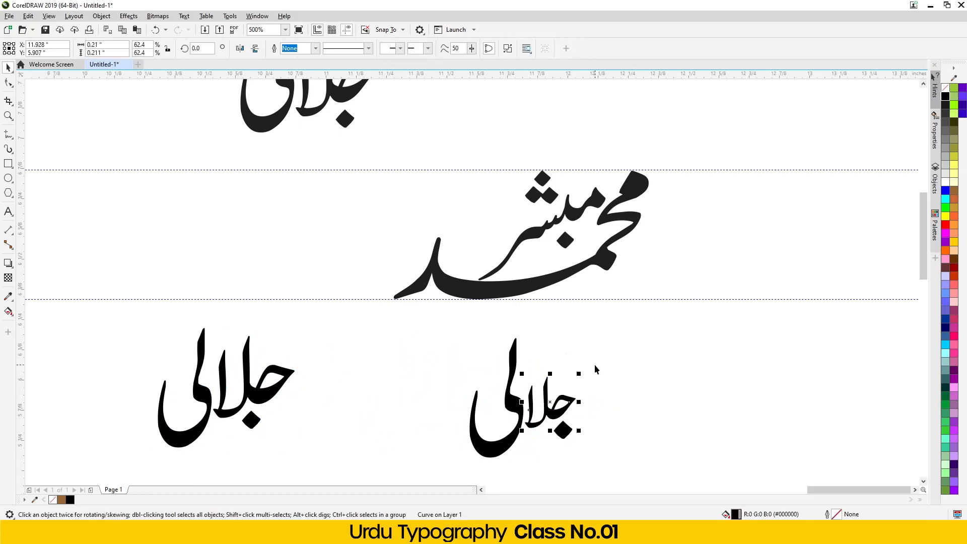
key("ctrl+z")
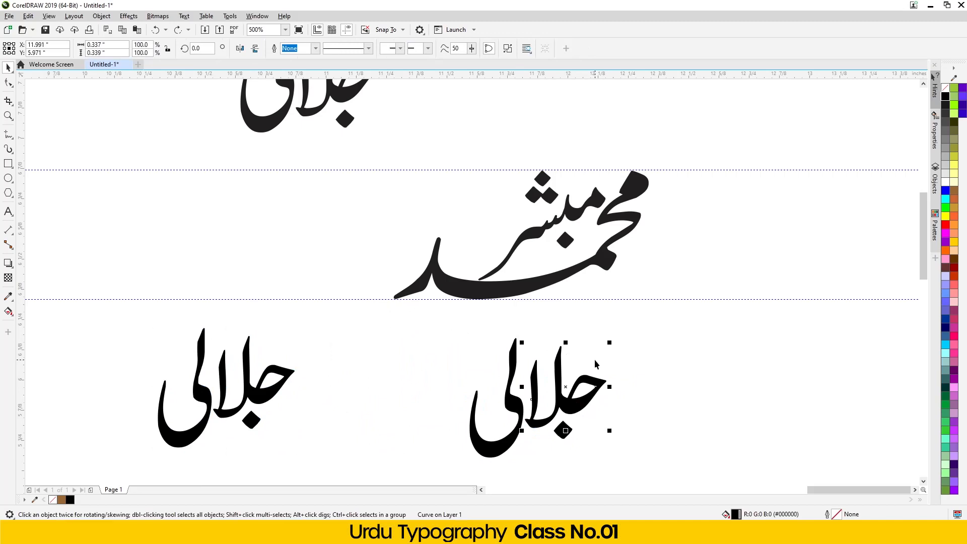
scroll(422, 382, "down", 2)
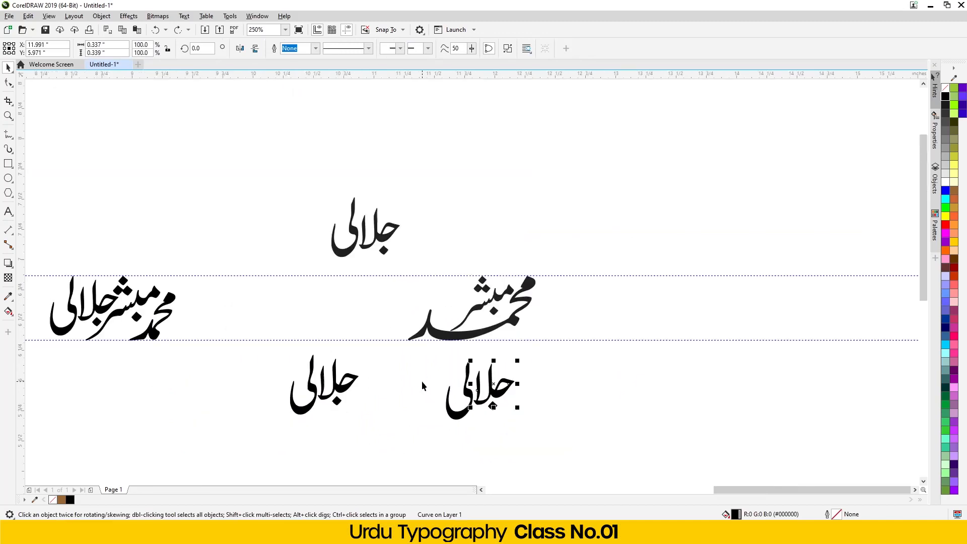
left_click_drag(541, 438, 425, 352)
key("Delete")
left_click_drag(300, 435, 255, 348)
left_click_drag(313, 403, 443, 249)
scroll(496, 231, "up", 2)
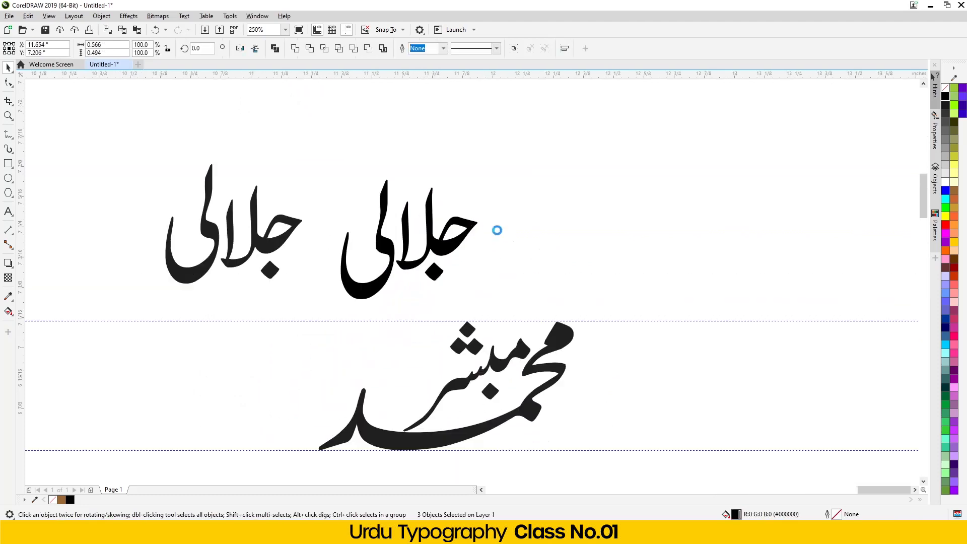
scroll(342, 207, "down", 1)
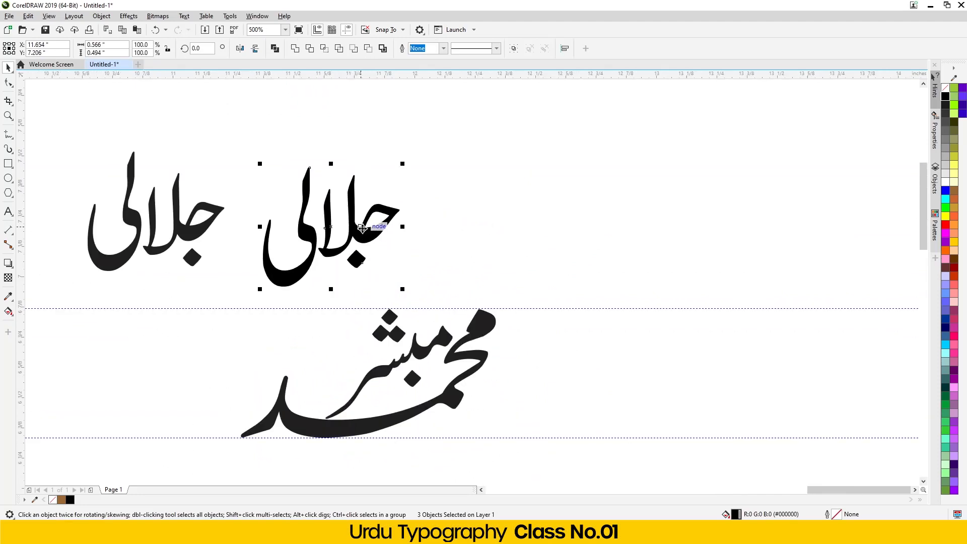
left_click_drag(362, 227, 331, 348)
scroll(238, 407, "up", 3)
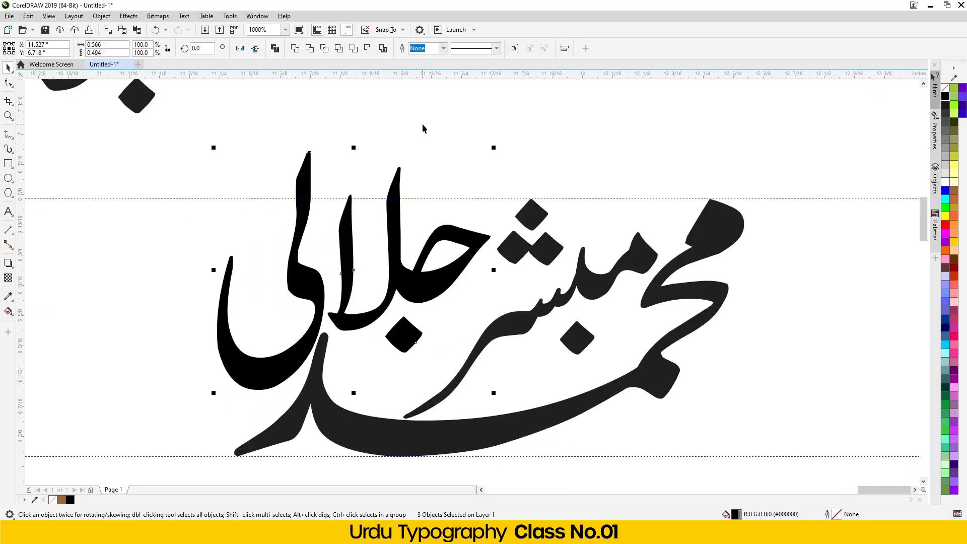
left_click(282, 130)
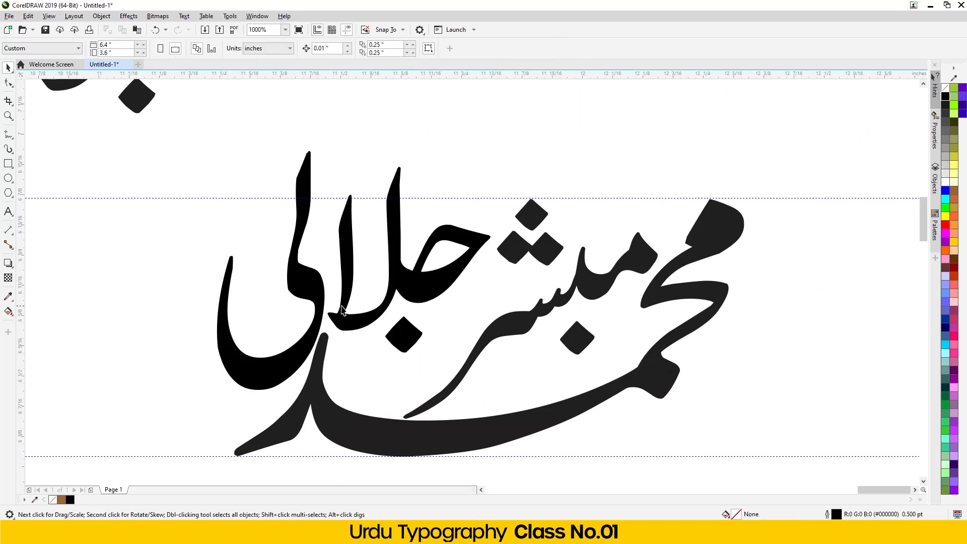
left_click(424, 283)
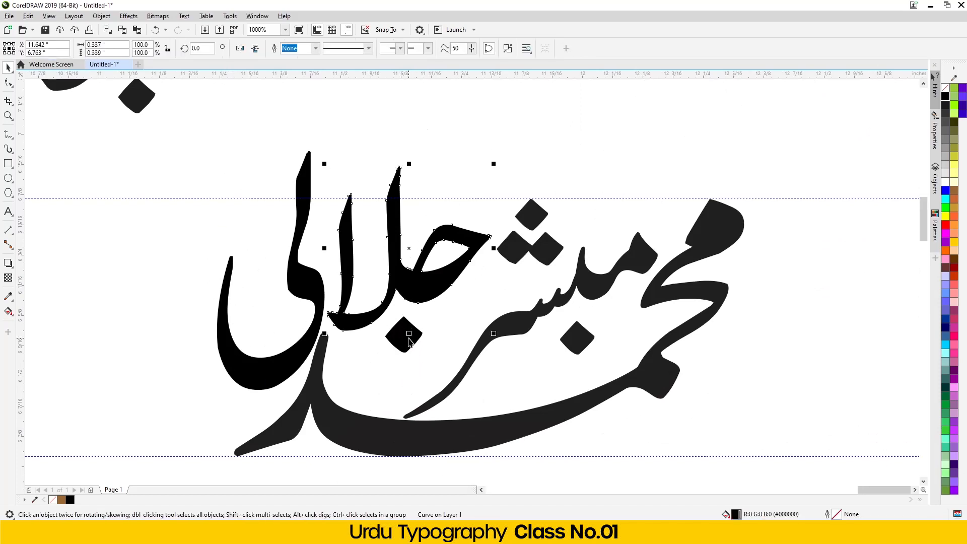
left_click(379, 157)
left_click_drag(255, 383, 232, 423)
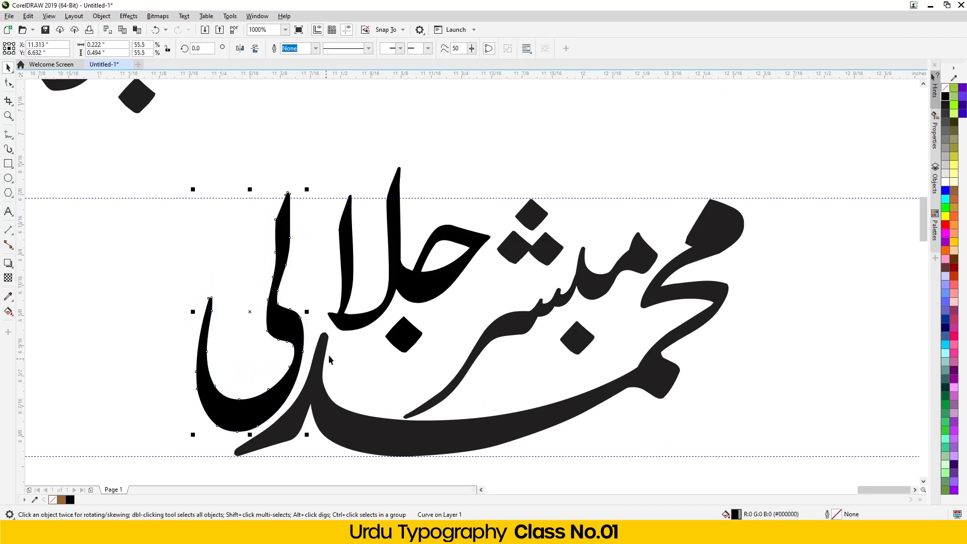
left_click_drag(362, 327, 349, 328)
left_click_drag(407, 347, 427, 364)
left_click_drag(425, 296, 448, 314)
left_click_drag(247, 427, 256, 412)
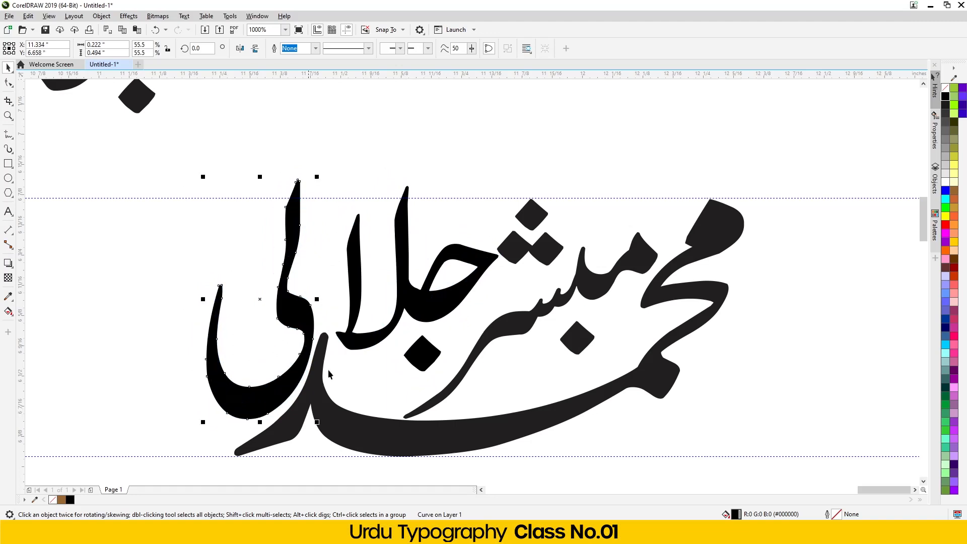
left_click_drag(422, 353, 431, 324)
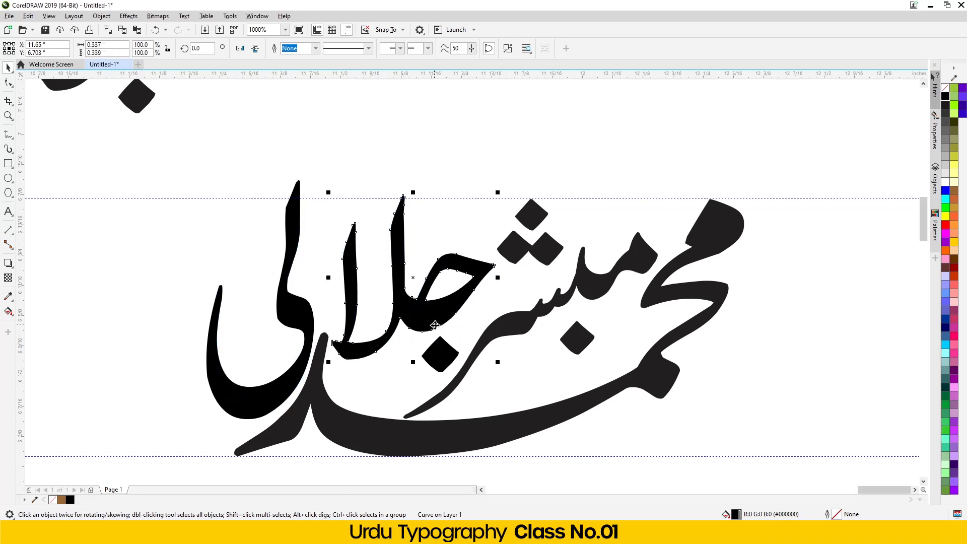
left_click(247, 410)
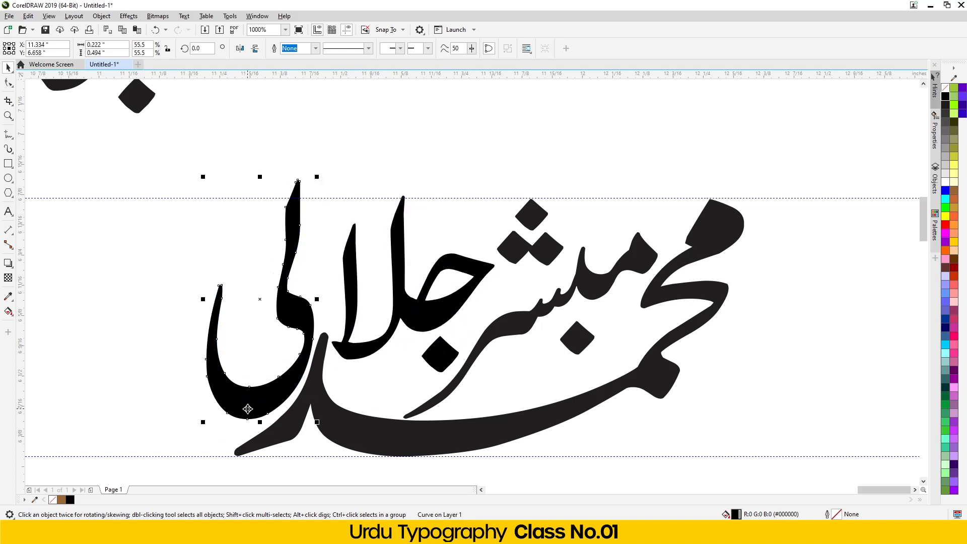
key("Left")
key("Down")
key("Down")
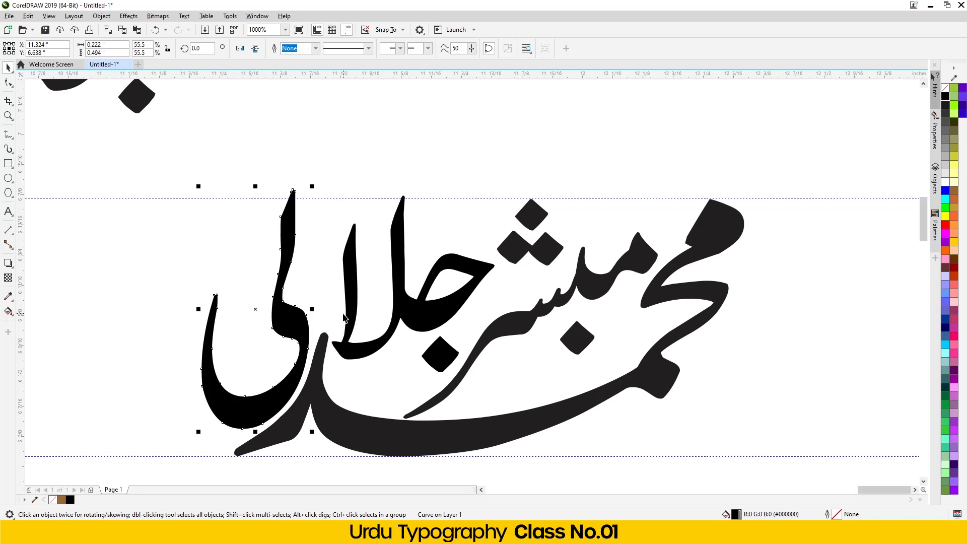
- Fill all five logotype pieces solid black
scroll(344, 313, "down", 1)
left_click_drag(570, 222, 240, 414)
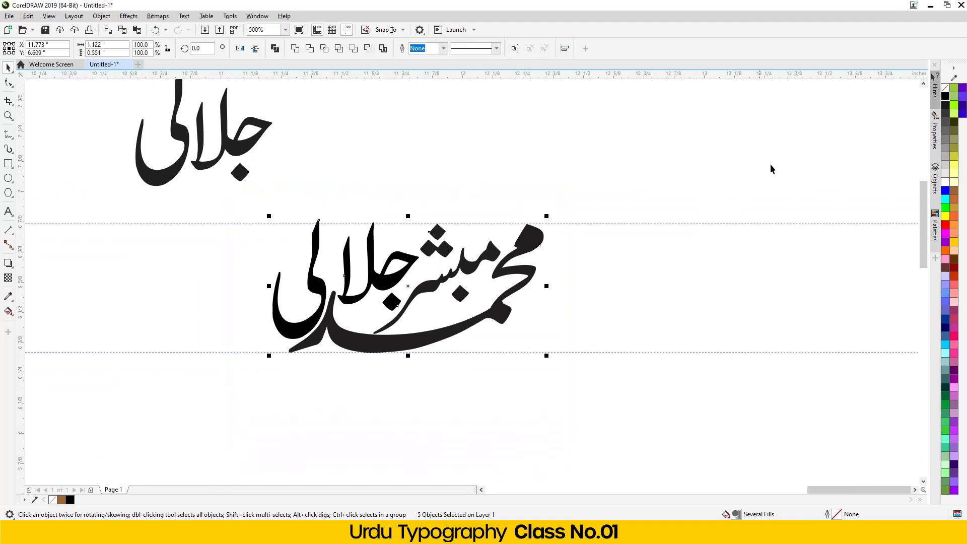
left_click(946, 97)
scroll(326, 329, "down", 1)
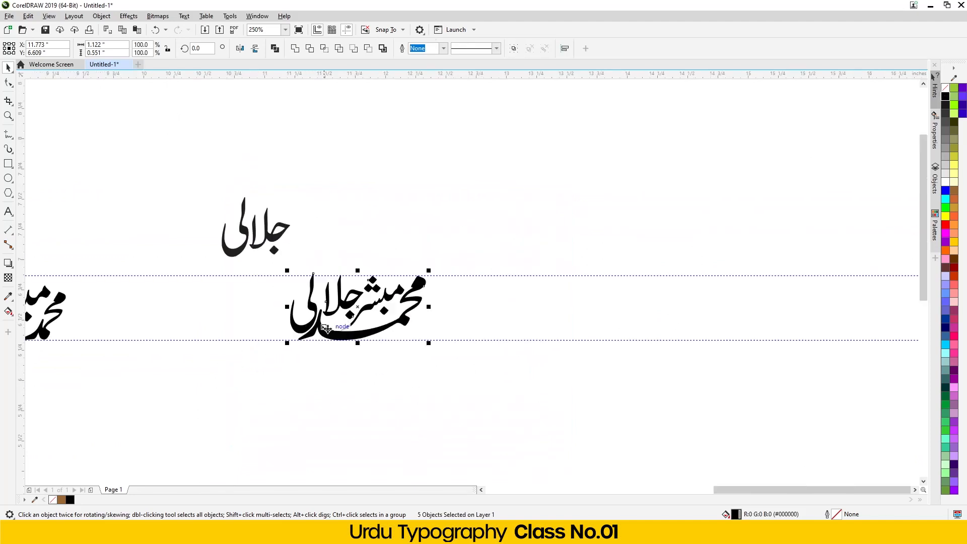
left_click(343, 401)
scroll(361, 291, "up", 2)
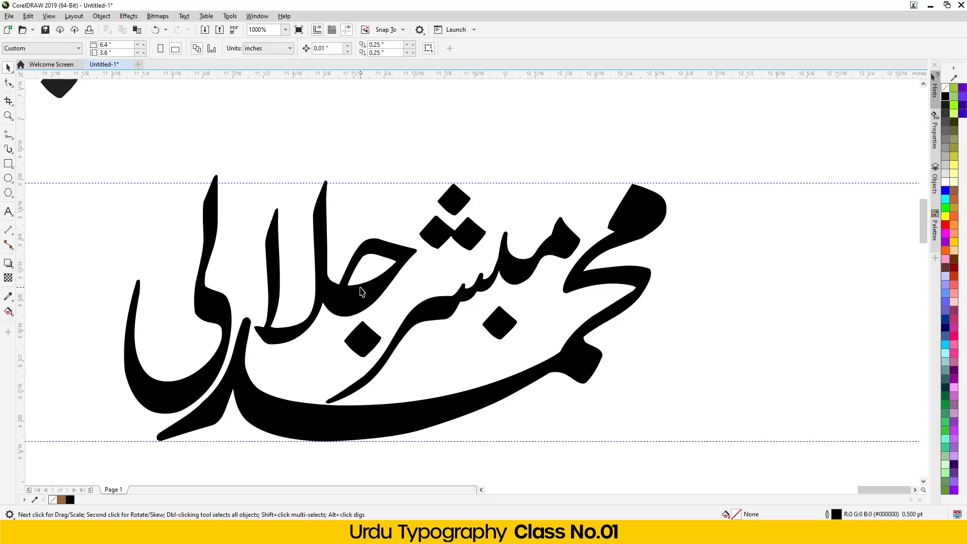
scroll(314, 297, "down", 2)
left_click_drag(255, 285, 247, 246)
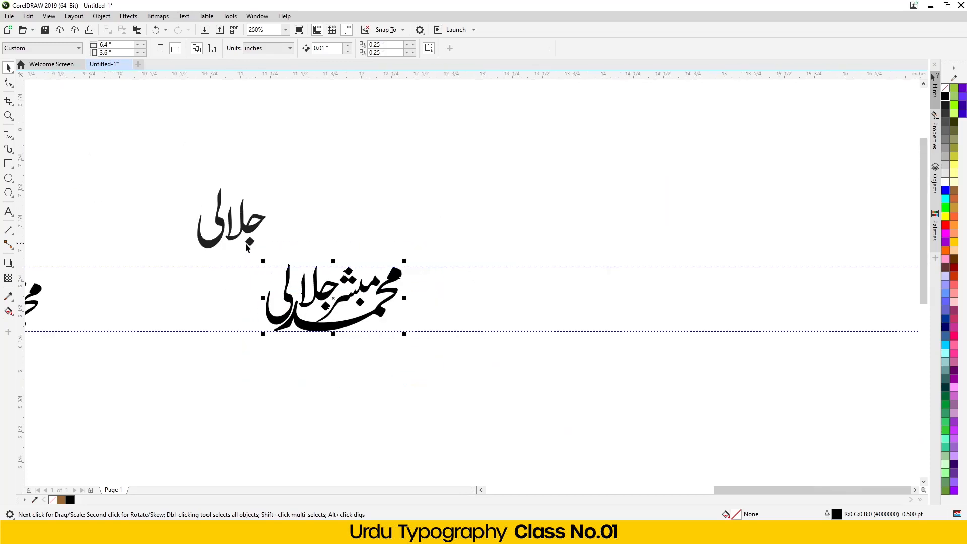
mouse_move(271, 167)
left_mouse_down()
mouse_move(204, 259)
mouse_move(182, 259)
left_mouse_up()
key("Delete")
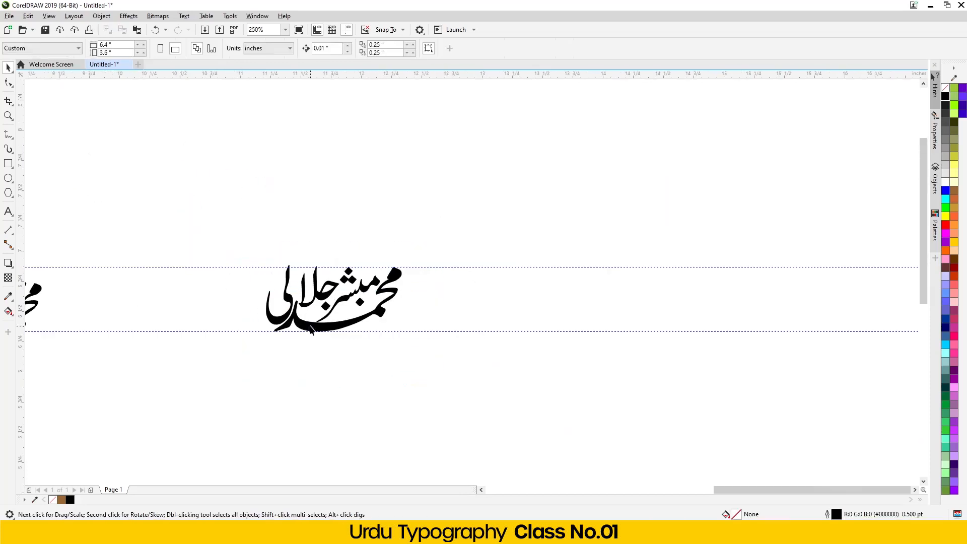
- Drop a duplicate of the five-piece logotype to the right of the original
left_click_drag(332, 329, 345, 325)
left_click_drag(426, 387, 211, 228)
left_click_drag(316, 328, 520, 328)
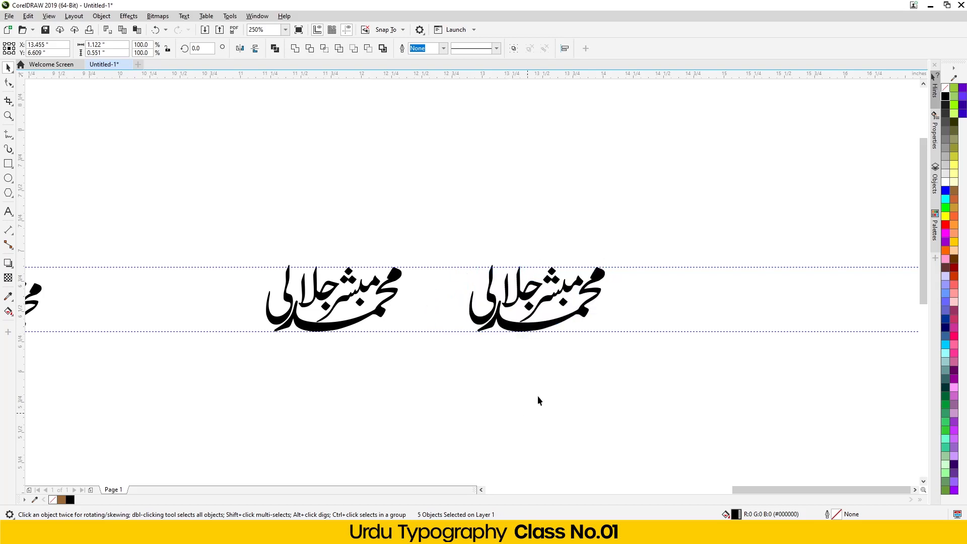
left_click(538, 397)
scroll(575, 288, "up", 2)
left_click(373, 331)
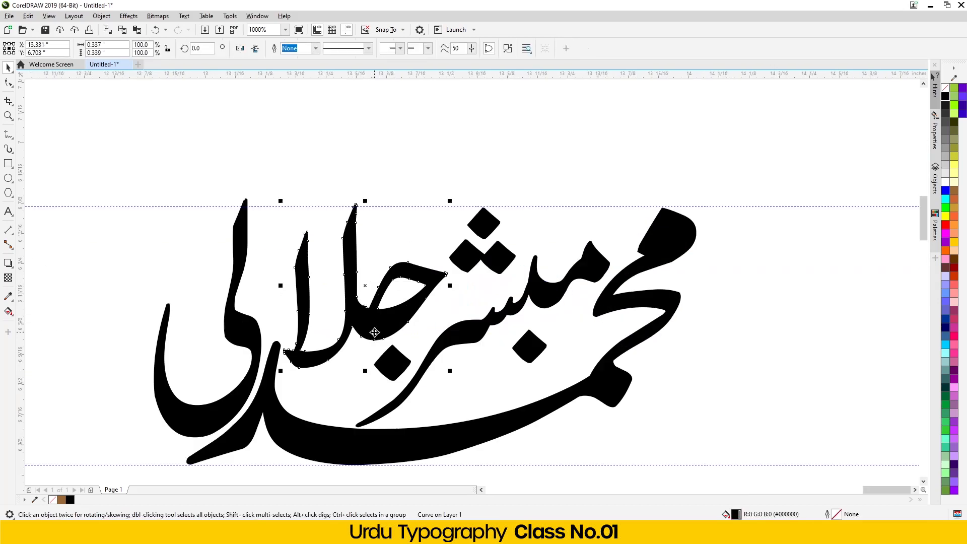
- Scale down the copy's جلا, dot and ی pieces about their centre
left_click(189, 421, "shift")
left_click_drag(149, 441, 194, 406)
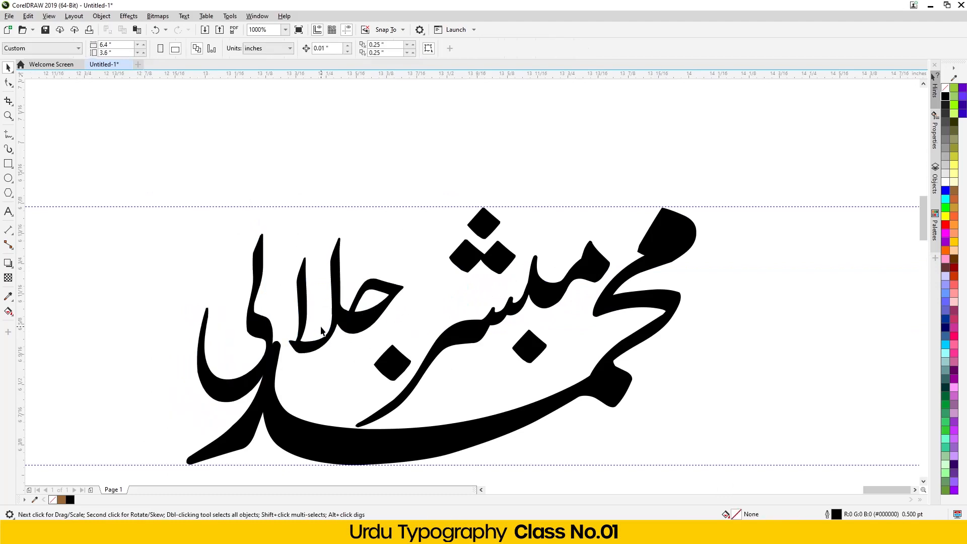
key("ctrl+z")
left_click(301, 155)
left_click(387, 372)
left_click(215, 410, "shift")
left_click_drag(149, 442, 215, 340)
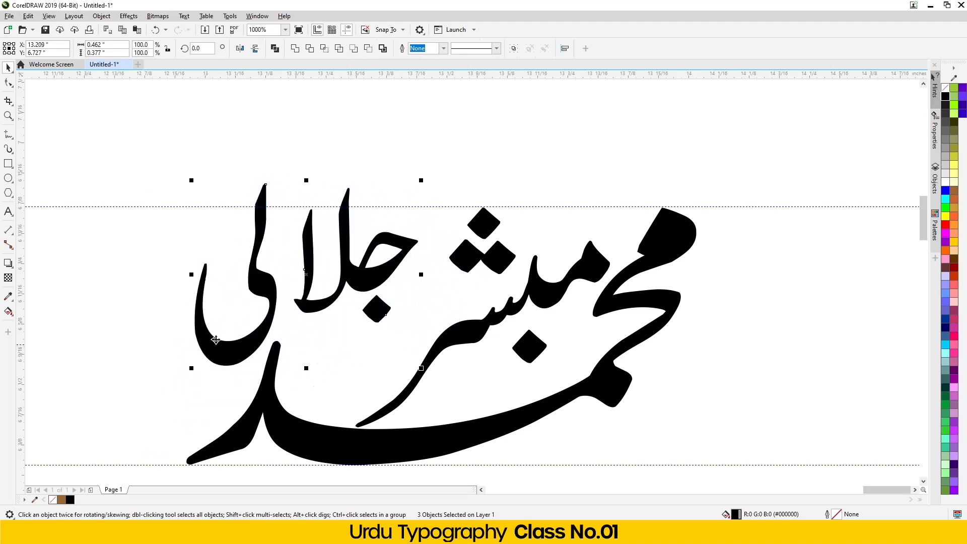
left_click(312, 144)
- Move the جلا pieces up and right and fit the لی stroke into place
left_click_drag(436, 163, 309, 330)
left_click_drag(375, 281, 407, 296)
left_click_drag(226, 351, 277, 370)
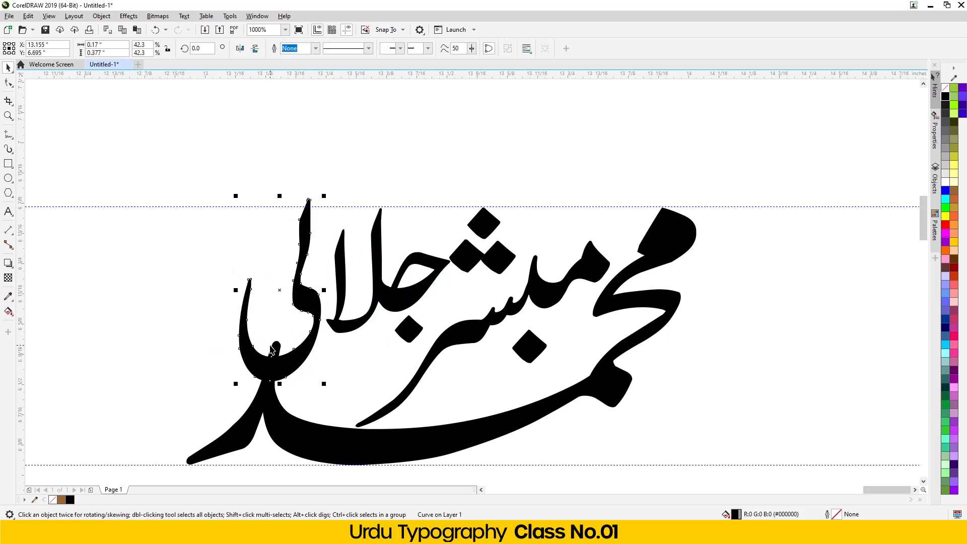
key("Left")
key("Down")
key("Right")
- Fine-tune the جلا pieces leftward and move the ی stroke left and slightly down
left_click_drag(473, 170, 309, 368)
key("Left")
key("Right")
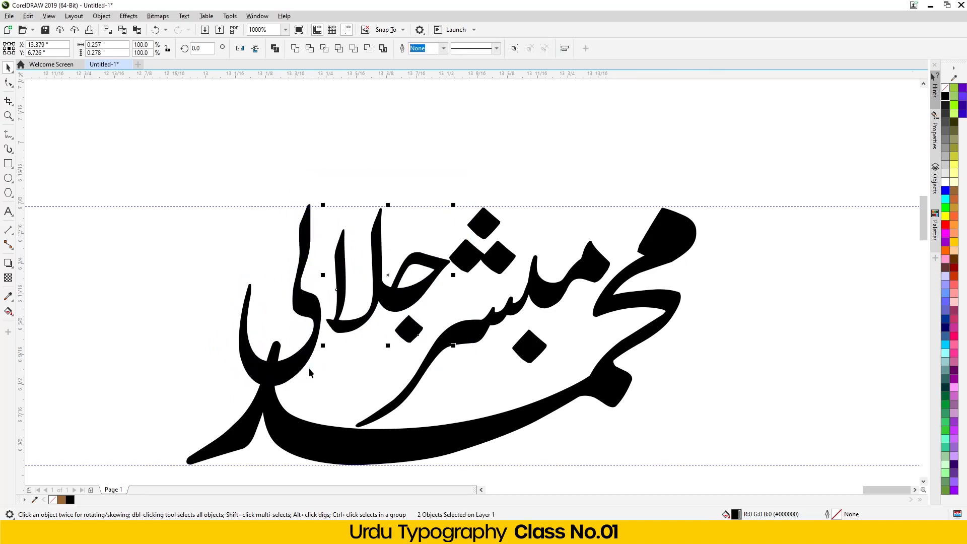
key("Left")
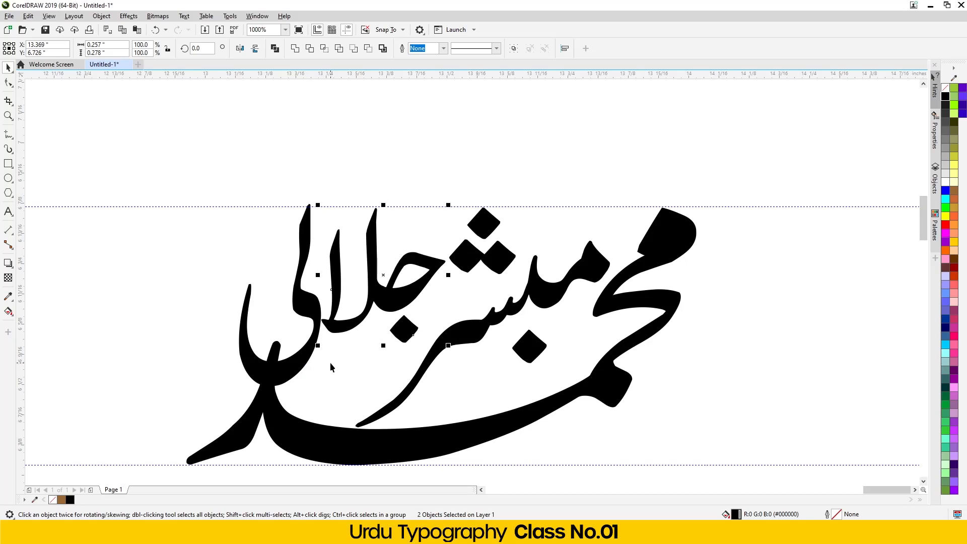
key("Right")
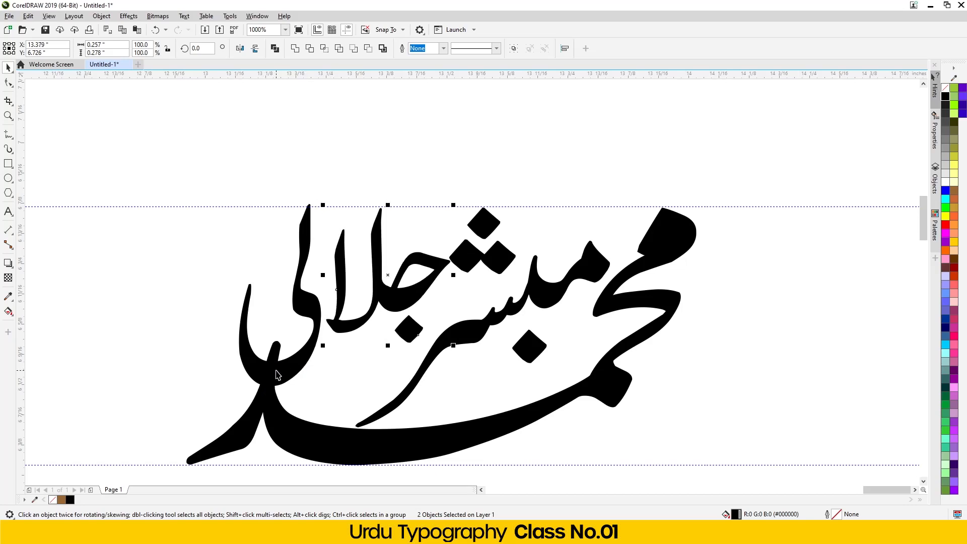
key("Left")
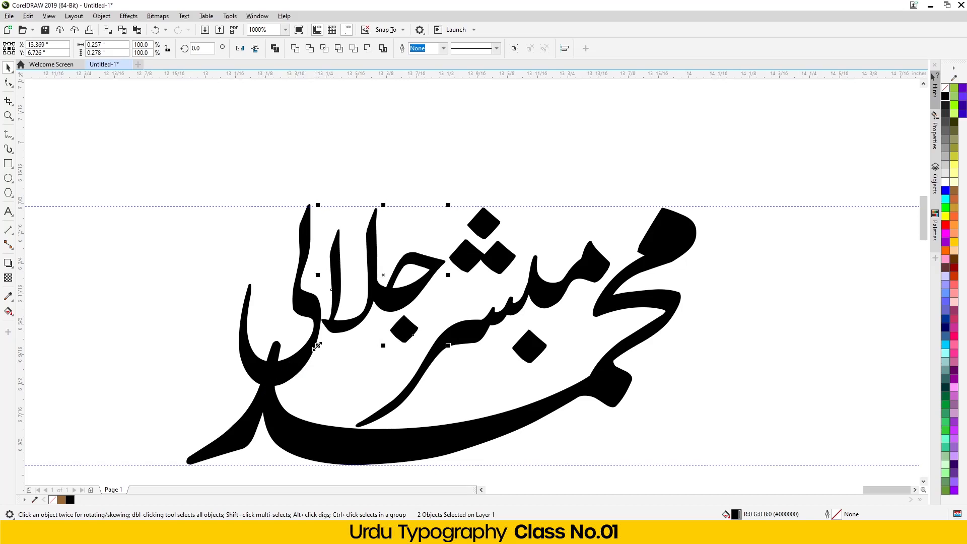
left_click(292, 367)
left_click_drag(292, 368, 269, 377)
left_click_drag(453, 186, 290, 376)
key("Left")
key("Left")
key("Left")
key("Left")
key("Left")
key("Left")
key("Left")
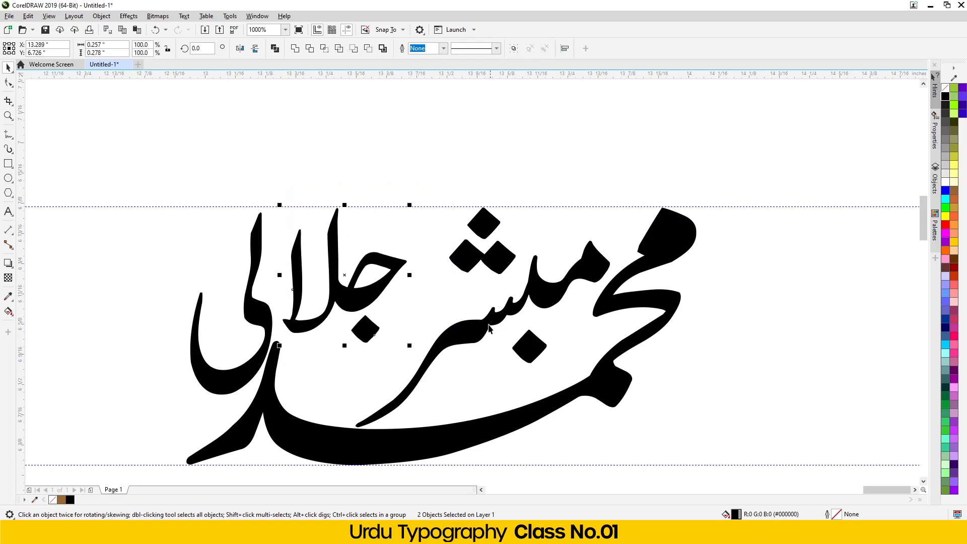
left_click(488, 330)
left_click_drag(486, 332, 467, 333)
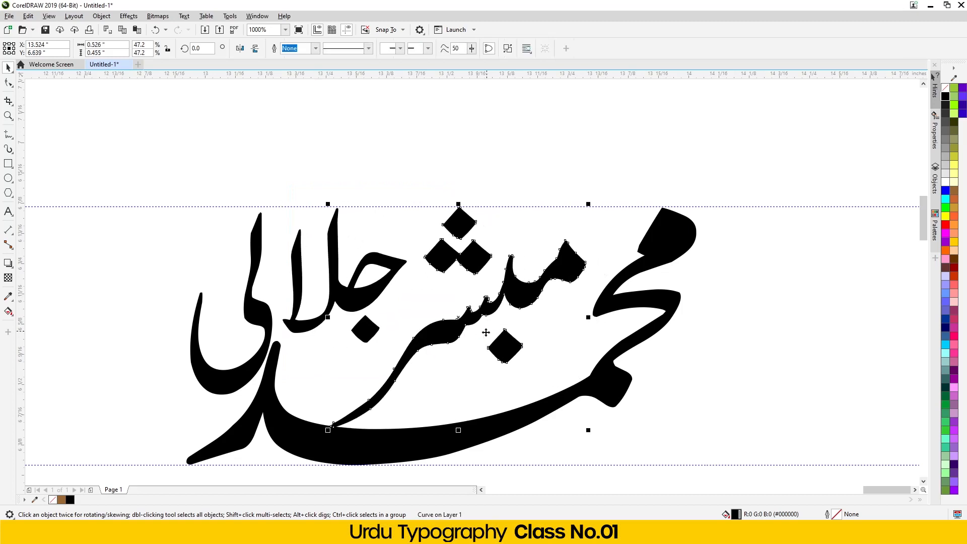
scroll(358, 297, "down", 1)
left_click(299, 331)
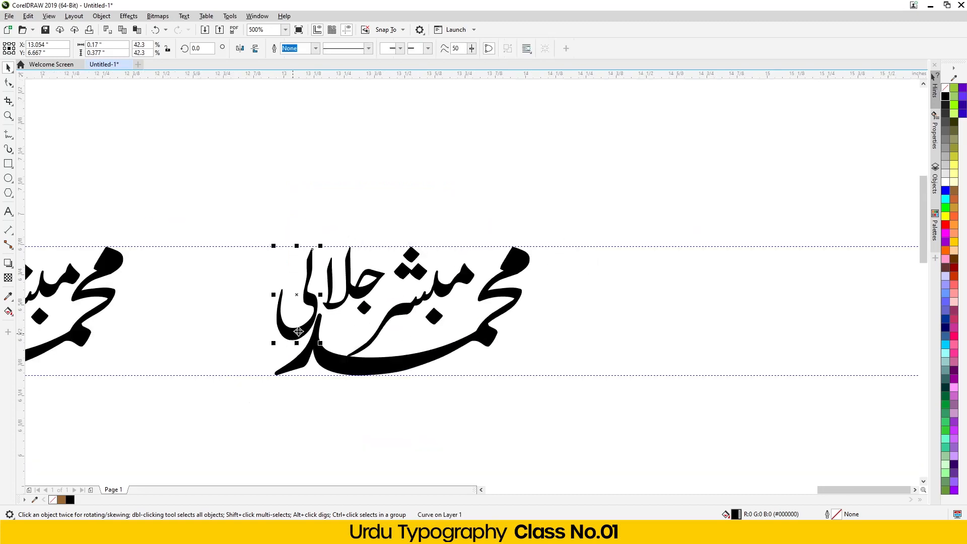
left_click(337, 302)
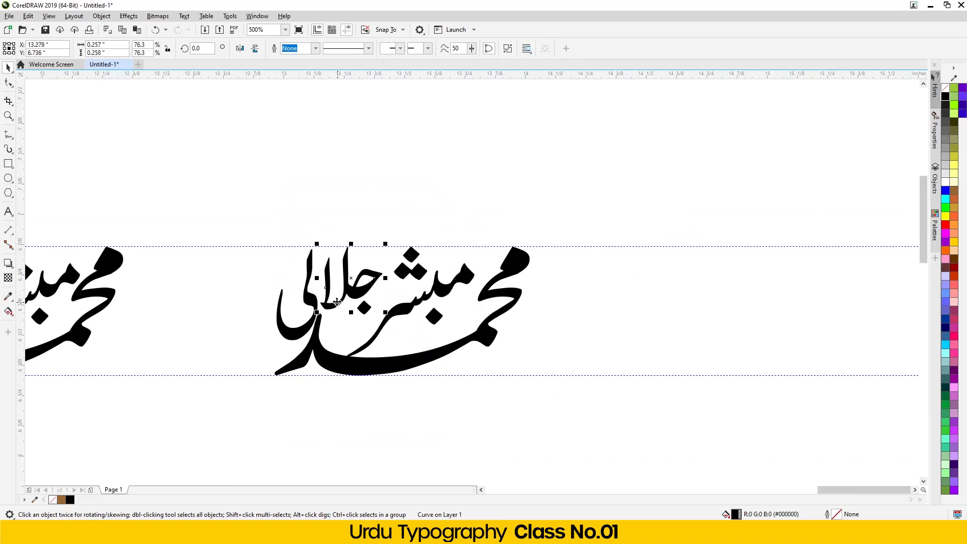
left_click(364, 307)
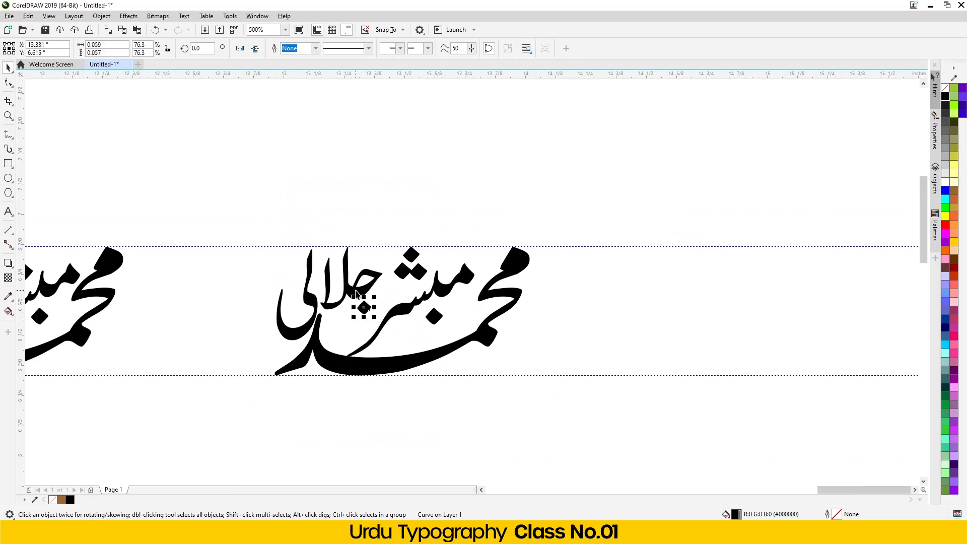
left_click(356, 292, "shift")
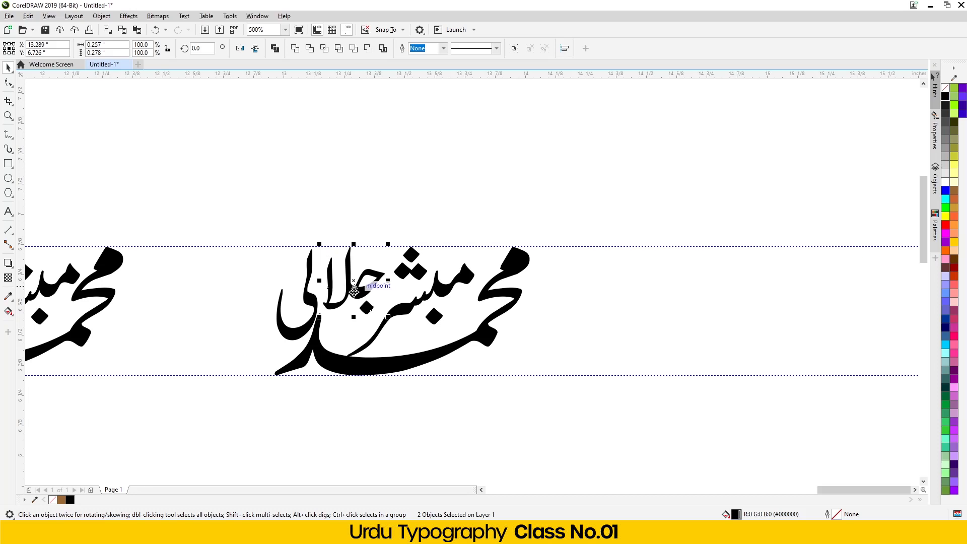
scroll(356, 292, "down", 2)
left_click_drag(461, 233, 266, 399)
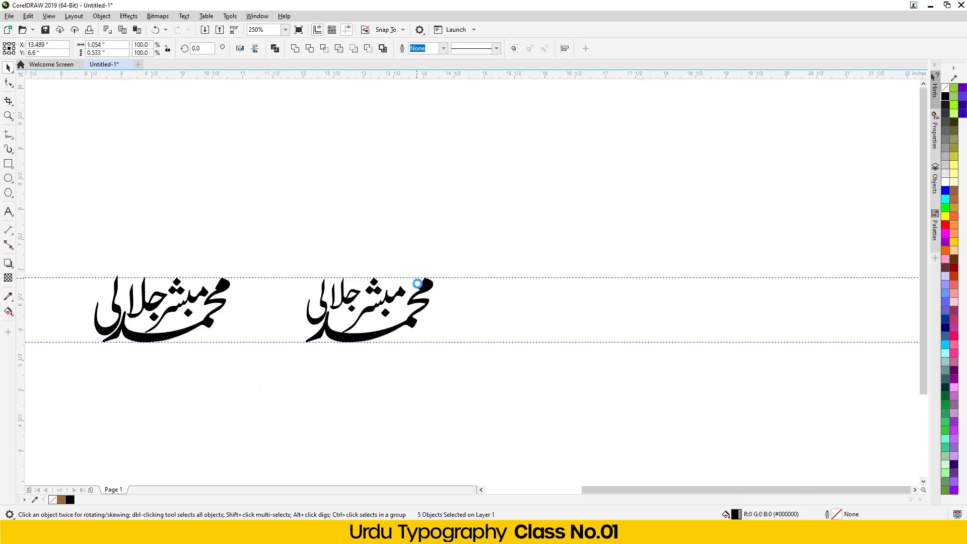
scroll(315, 319, "down", 1)
- Move both interlocking logotype variants left to join the row
scroll(434, 291, "up", 2)
left_click_drag(546, 278, 464, 285)
scroll(464, 285, "down", 2)
scroll(464, 285, "up", 2)
left_click_drag(687, 168, 263, 412)
left_click_drag(357, 283, 164, 283)
- Move the lower plain text line of the name below the logotype row
scroll(323, 310, "down", 2)
scroll(329, 297, "down", 2)
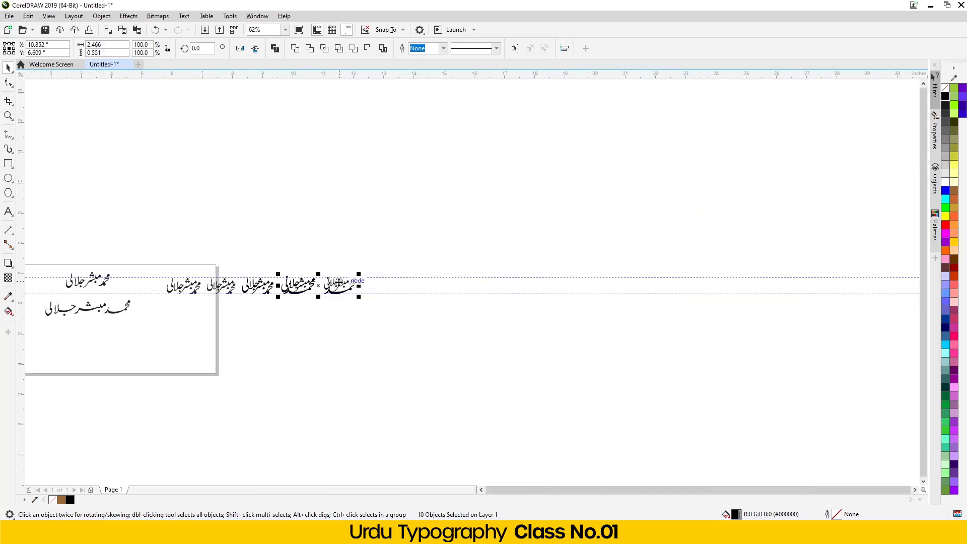
scroll(45, 305, "up", 2)
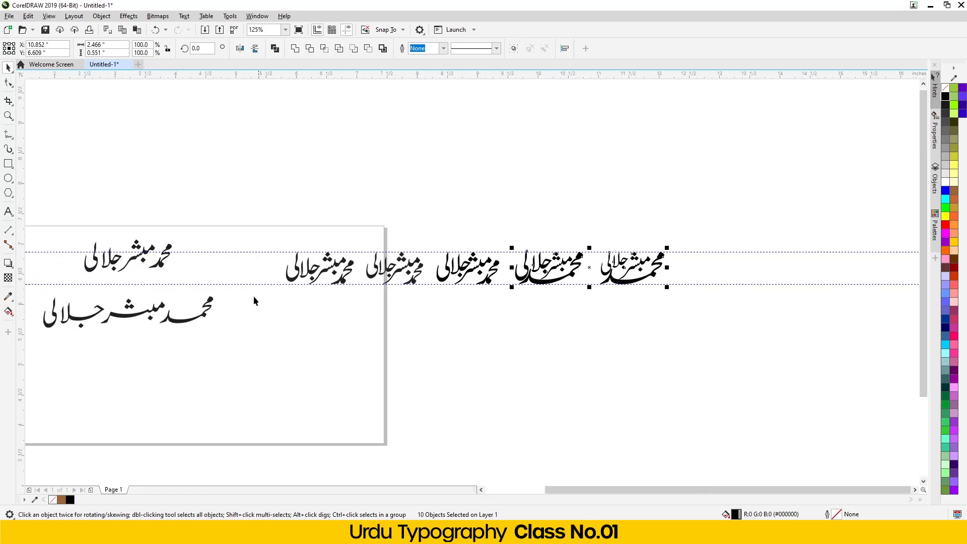
left_click_drag(38, 355, 222, 287)
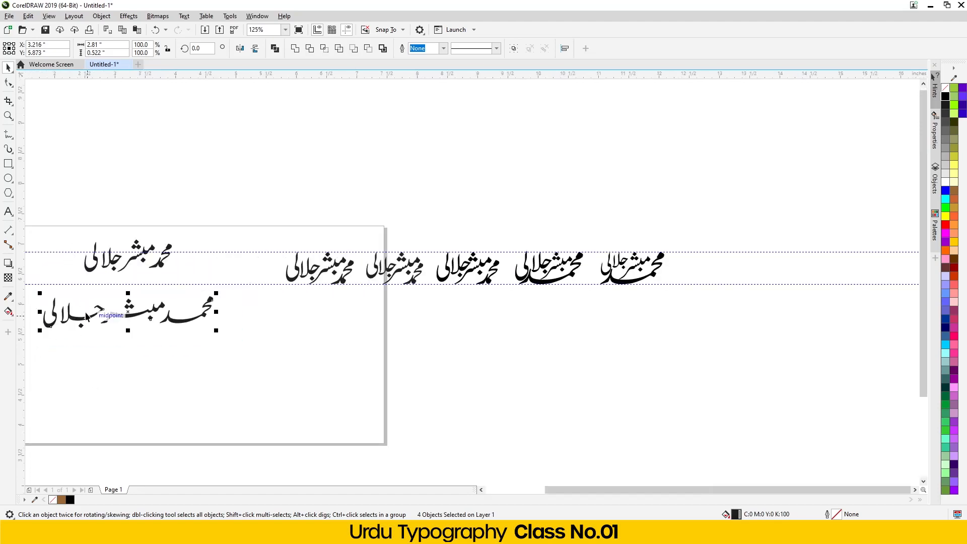
left_click_drag(85, 319, 598, 354)
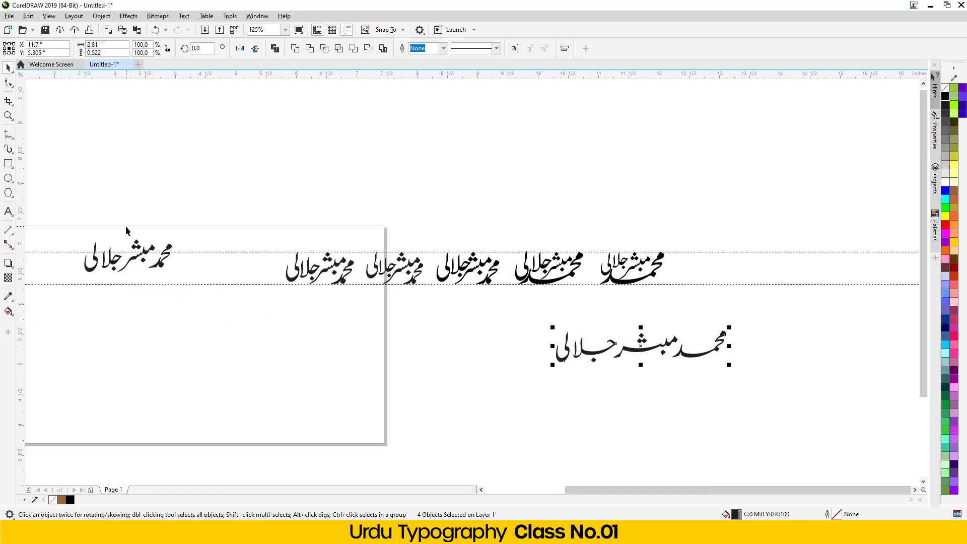
- Delete the upper plain text line
left_click_drag(59, 324, 132, 282)
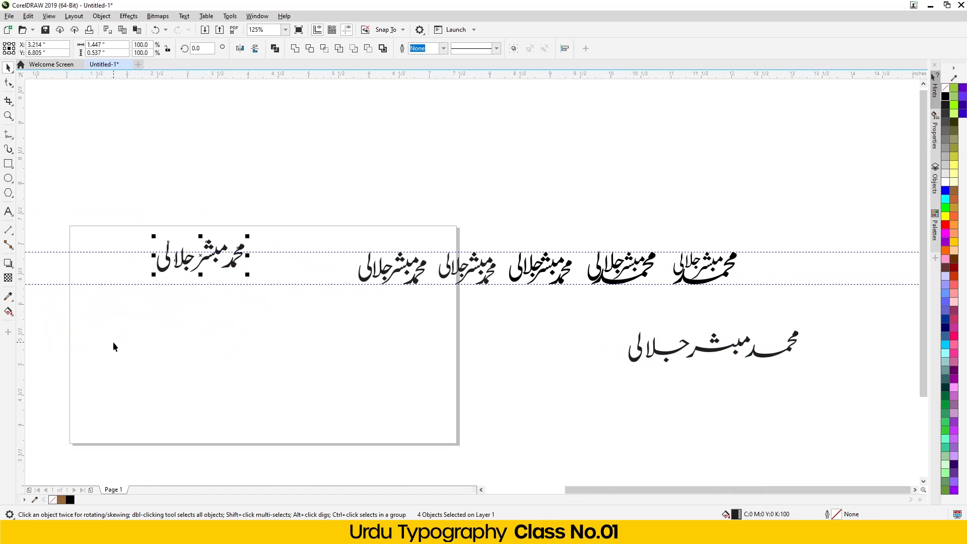
key("Delete")
scroll(841, 328, "up", 2)
scroll(501, 352, "down", 1)
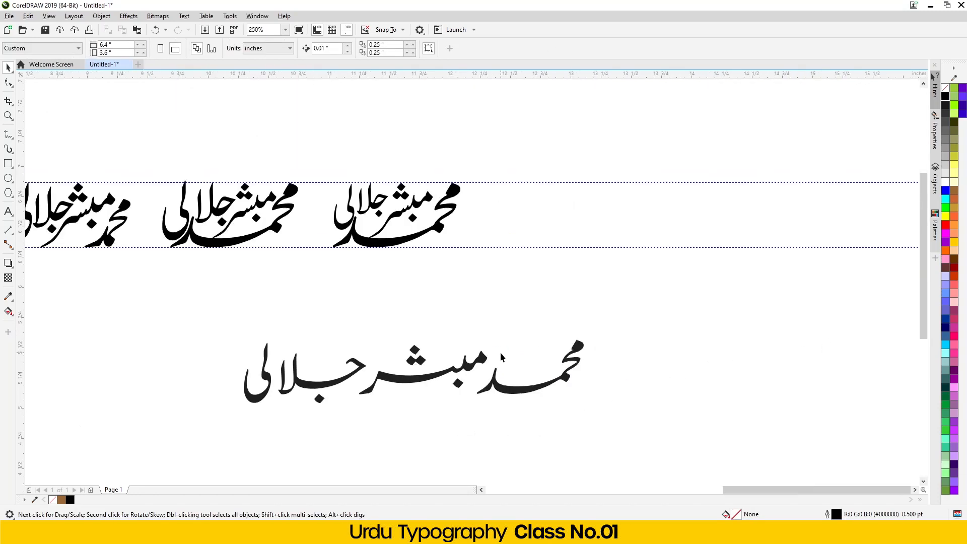
- Move the plain text line down and left, below the logotype row
left_click(507, 391)
scroll(507, 391, "up", 1)
left_click_drag(538, 383, 343, 431)
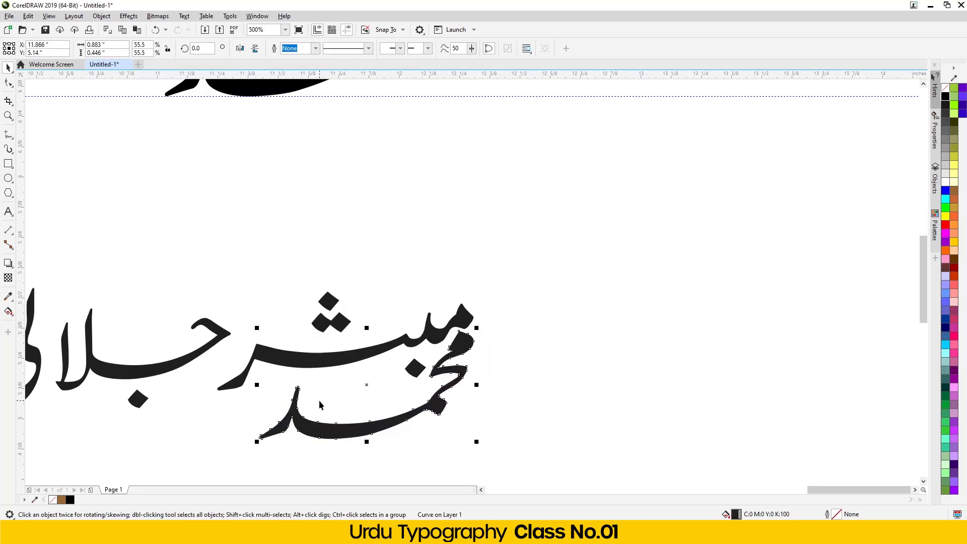
left_click(324, 428)
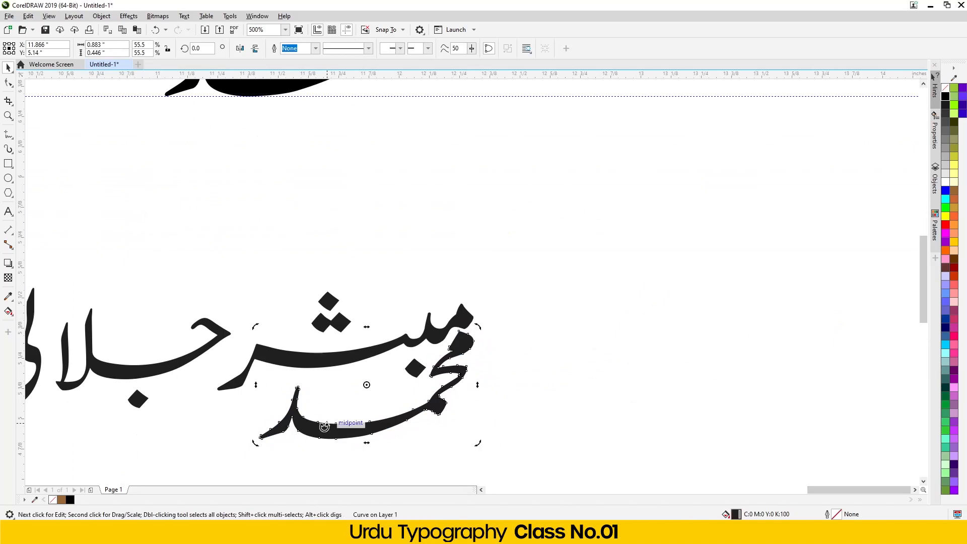
left_click(275, 463)
scroll(399, 252, "down", 3)
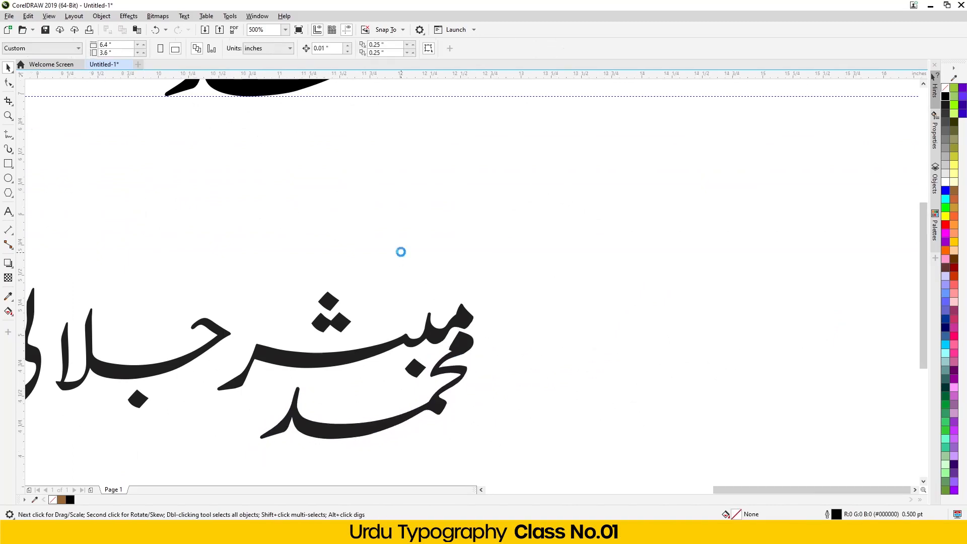
left_click_drag(140, 363, 141, 363)
left_click_drag(236, 326, 352, 280)
scroll(385, 251, "up", 3)
left_click_drag(482, 192, 442, 212)
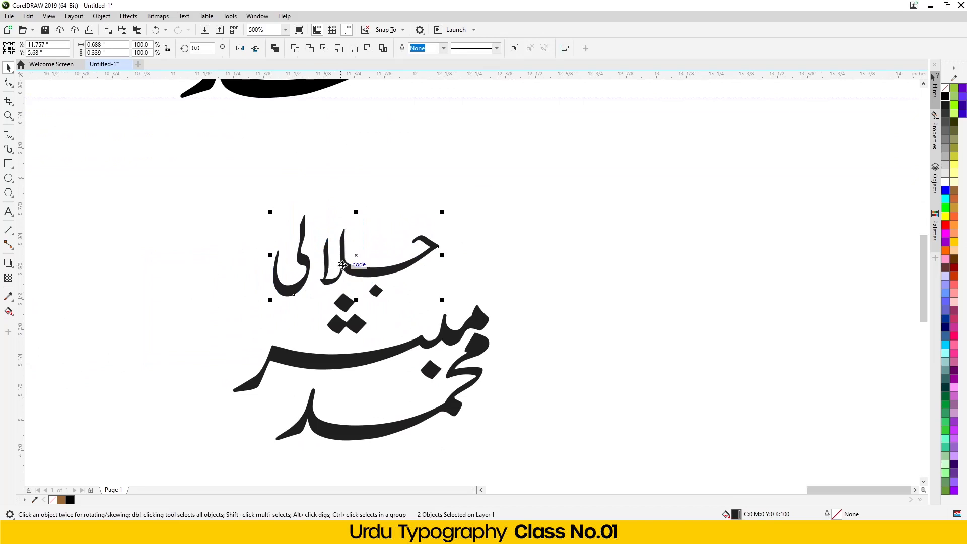
left_click_drag(342, 265, 218, 333)
scroll(220, 331, "down", 3)
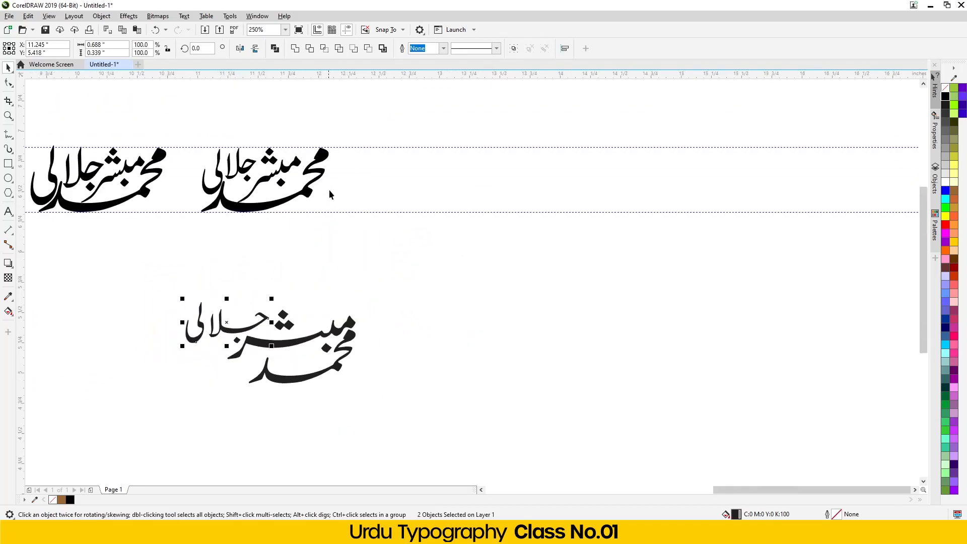
scroll(472, 132, "down", 5)
left_click_drag(469, 119, 194, 204)
scroll(423, 197, "up", 7)
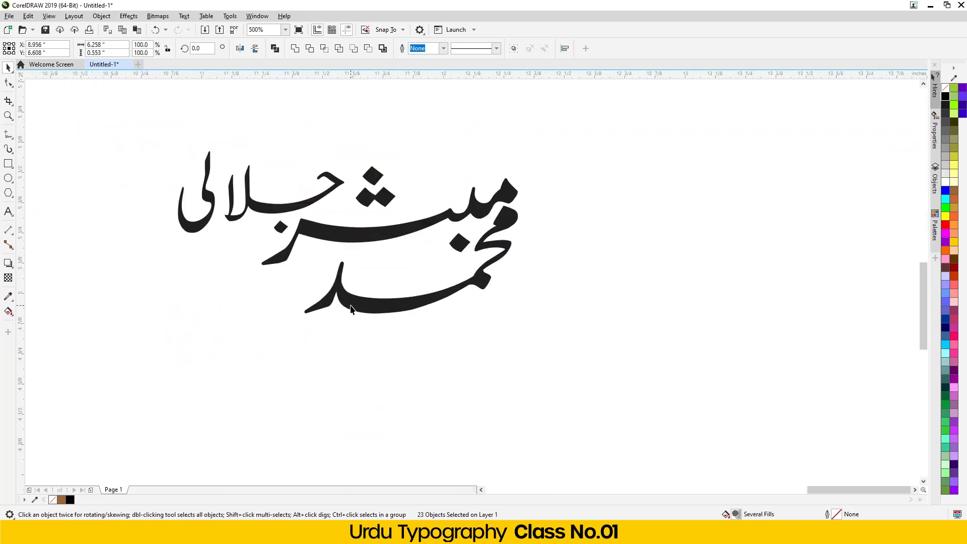
left_click(351, 309)
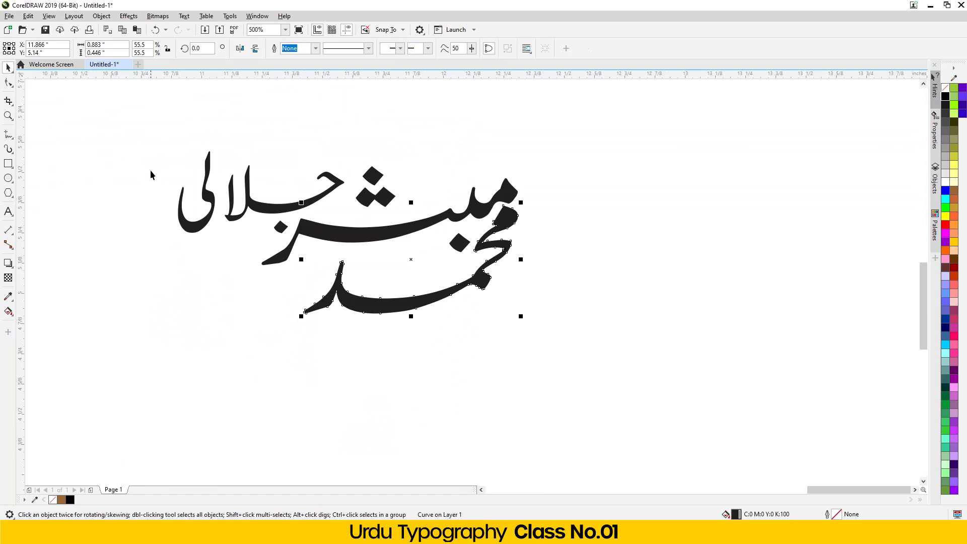
left_click(190, 227)
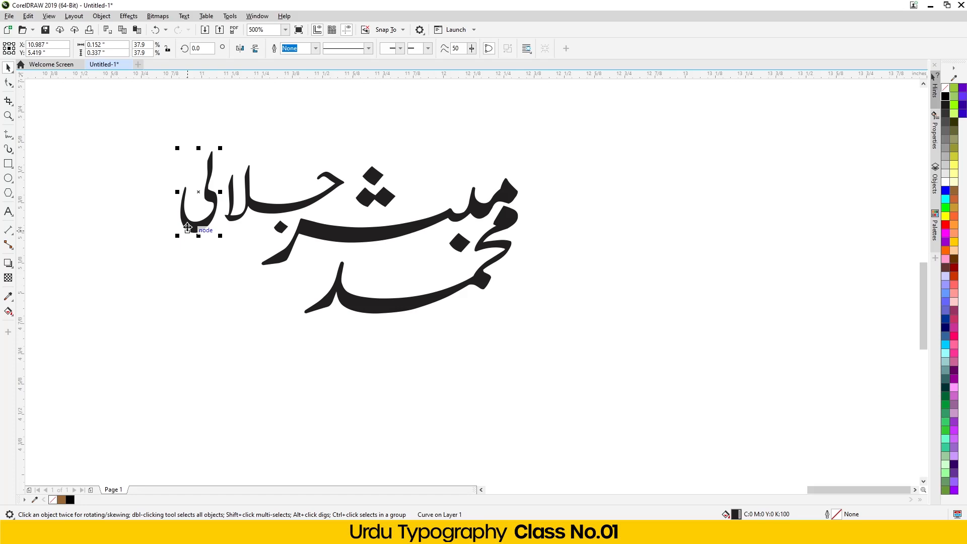
left_click_drag(187, 227, 194, 228)
left_click_drag(136, 129, 364, 243)
scroll(337, 187, "up", 2)
scroll(332, 211, "down", 3)
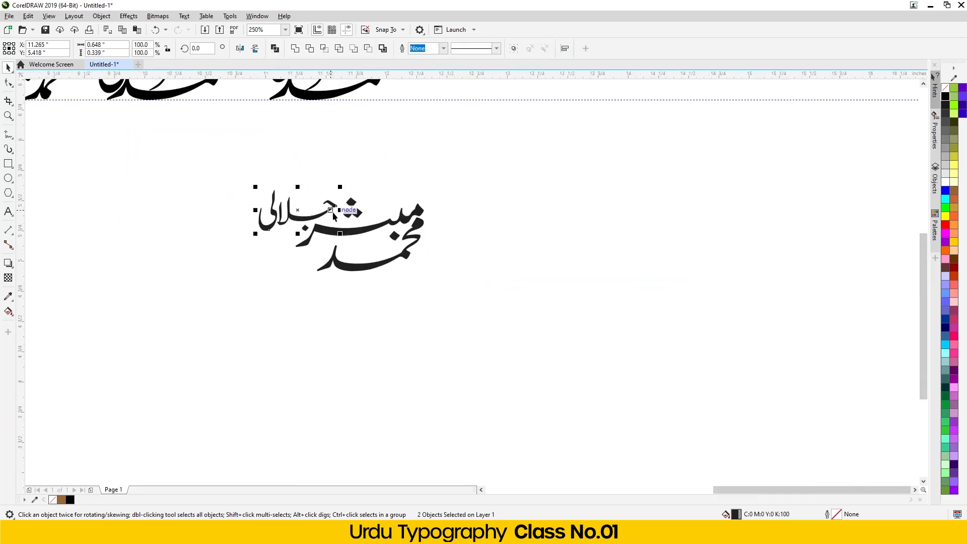
scroll(334, 215, "up", 2)
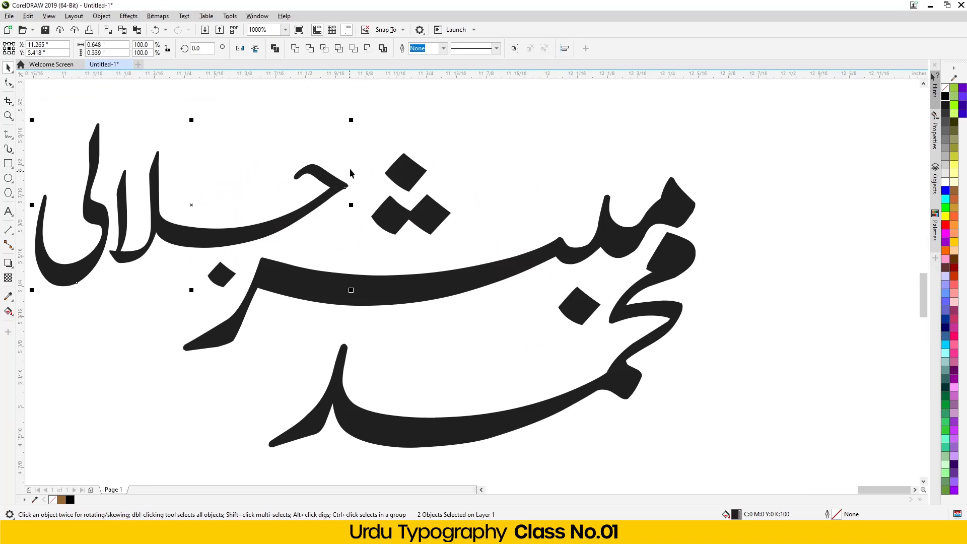
left_click_drag(353, 118, 322, 136)
left_click_drag(199, 237, 244, 222)
- Select the finished compact lettering variant
scroll(227, 244, "down", 1)
scroll(227, 244, "down", 1)
left_click_drag(184, 196, 385, 311)
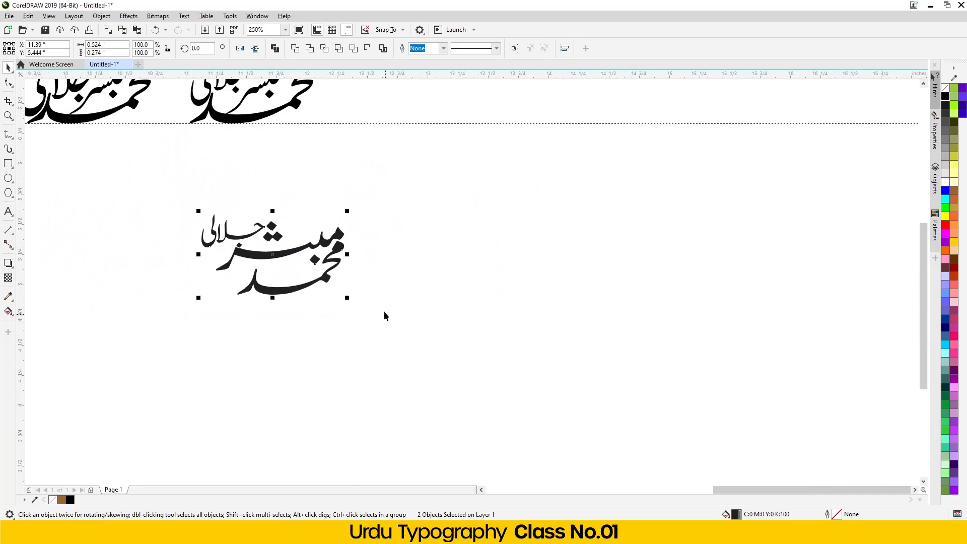
left_click(286, 278)
left_click_drag(155, 194, 382, 344)
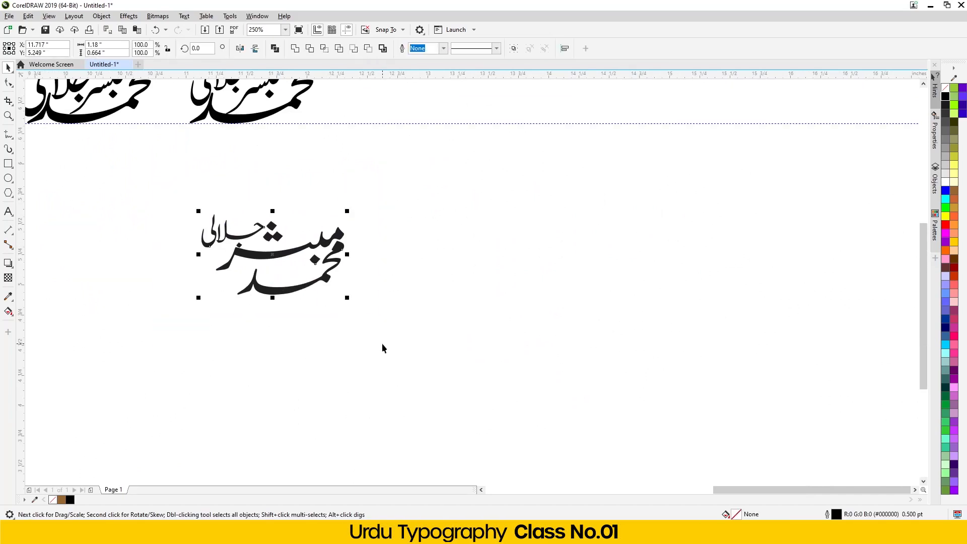
scroll(280, 274, "down", 1)
scroll(385, 210, "down", 1)
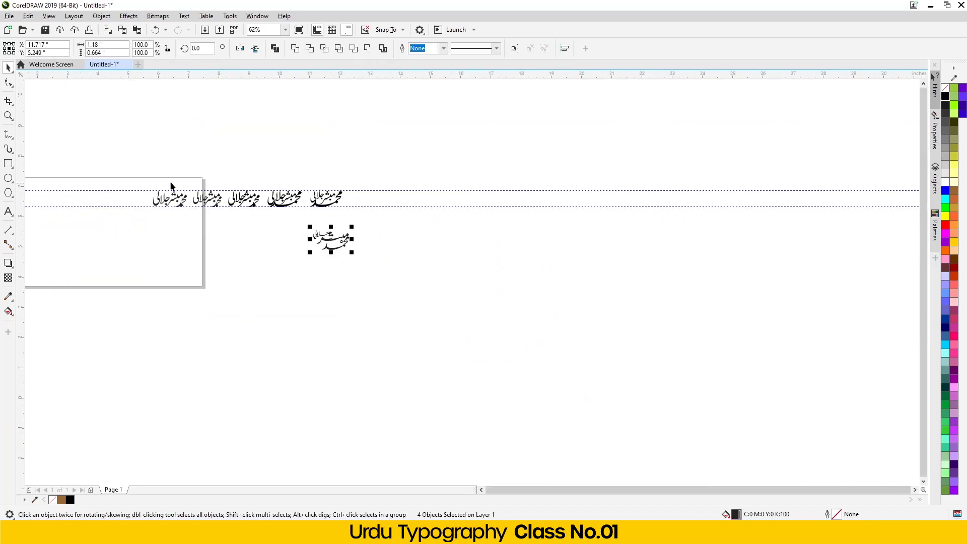
- Delete the small compact lettering and both guidelines
left_click_drag(389, 222, 282, 262)
key("Delete")
left_click(455, 191)
key("Delete")
left_click(444, 207)
key("Delete")
scroll(331, 230, "down", 2)
scroll(433, 221, "up", 3)
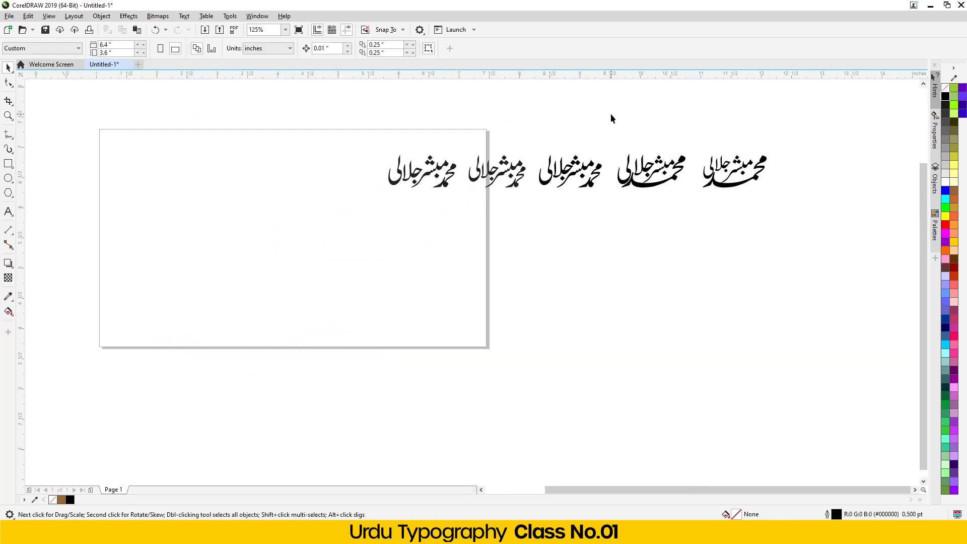
- Stack the five name variants in a column down the page's right side
left_click_drag(375, 224, 374, 223)
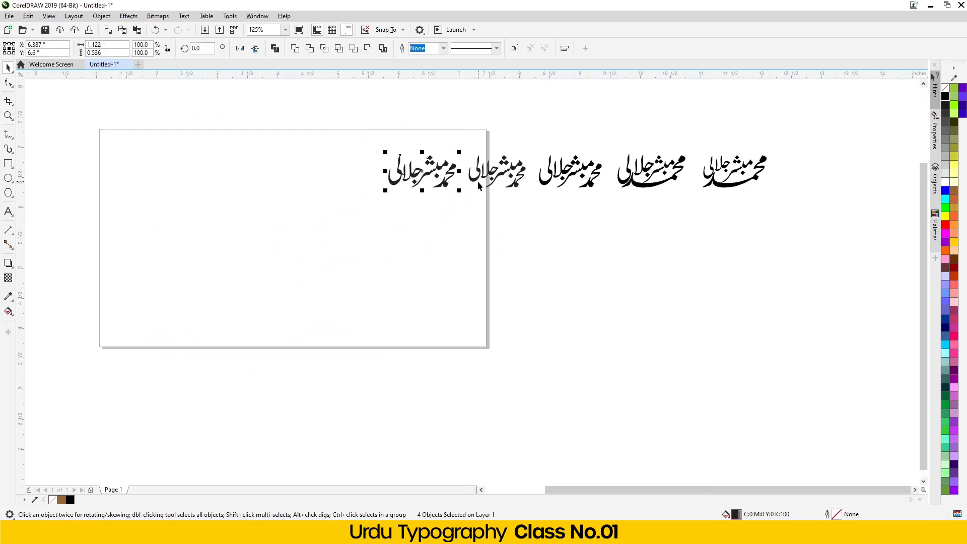
left_click_drag(431, 180, 392, 177)
left_click_drag(534, 223, 535, 221)
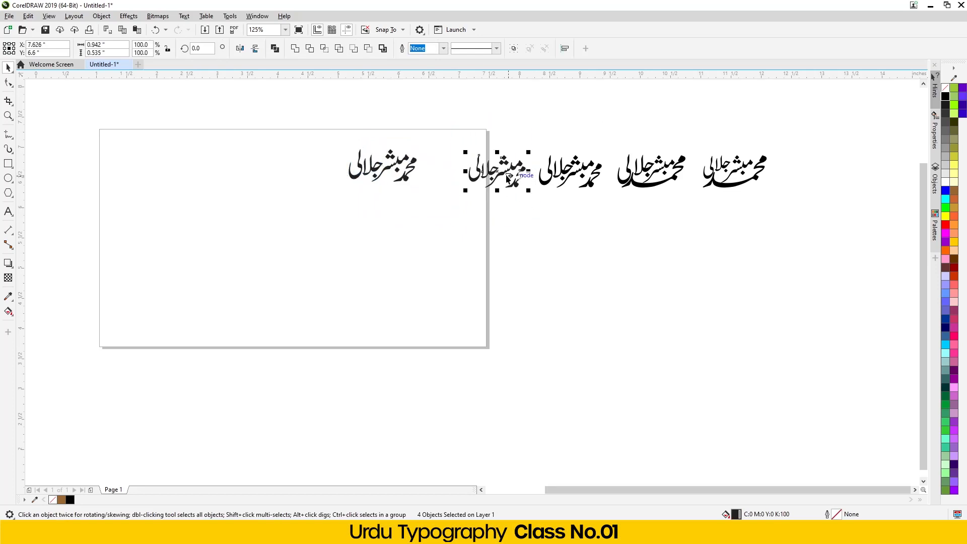
left_click_drag(506, 174, 387, 207)
left_click_drag(526, 122, 549, 185)
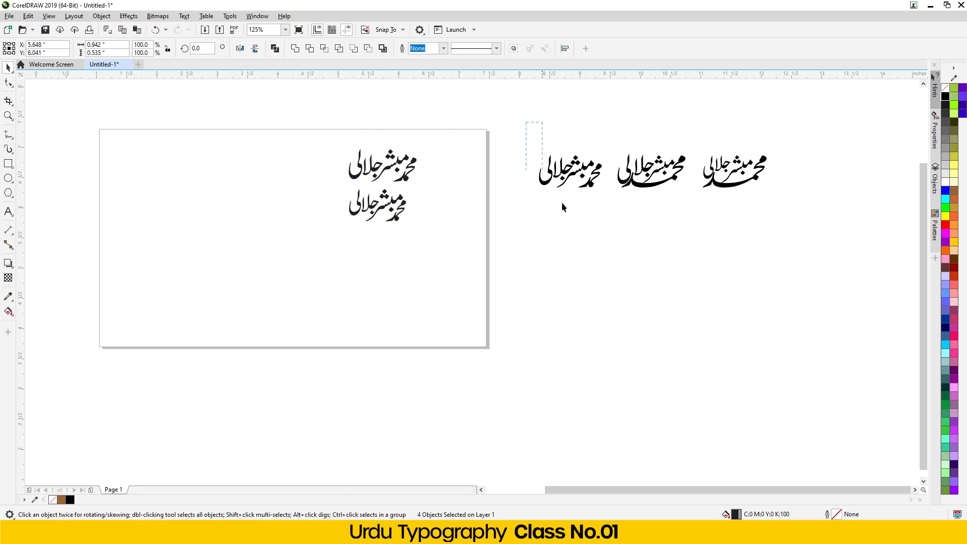
left_click_drag(608, 215, 609, 216)
left_click_drag(565, 176, 372, 256)
left_click_drag(650, 209, 703, 198)
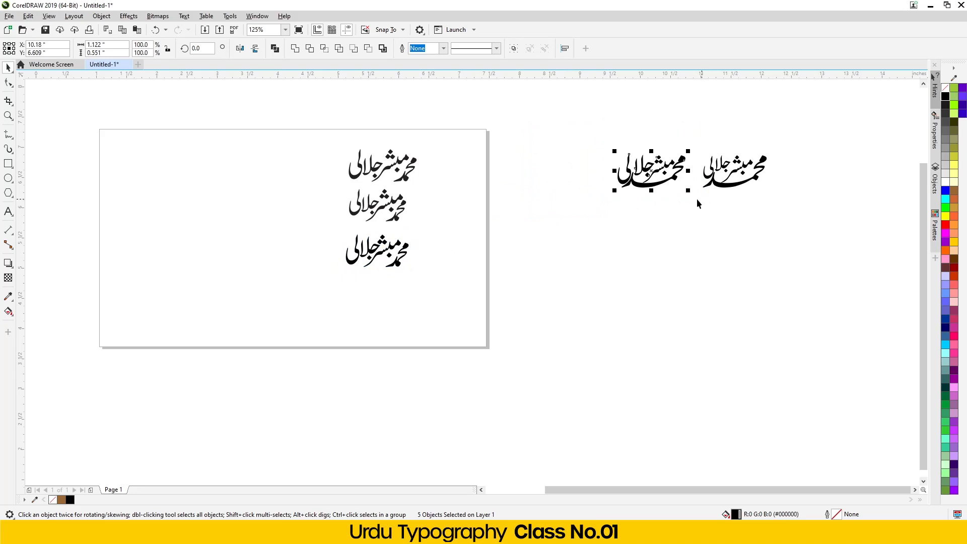
left_click_drag(655, 174, 376, 289)
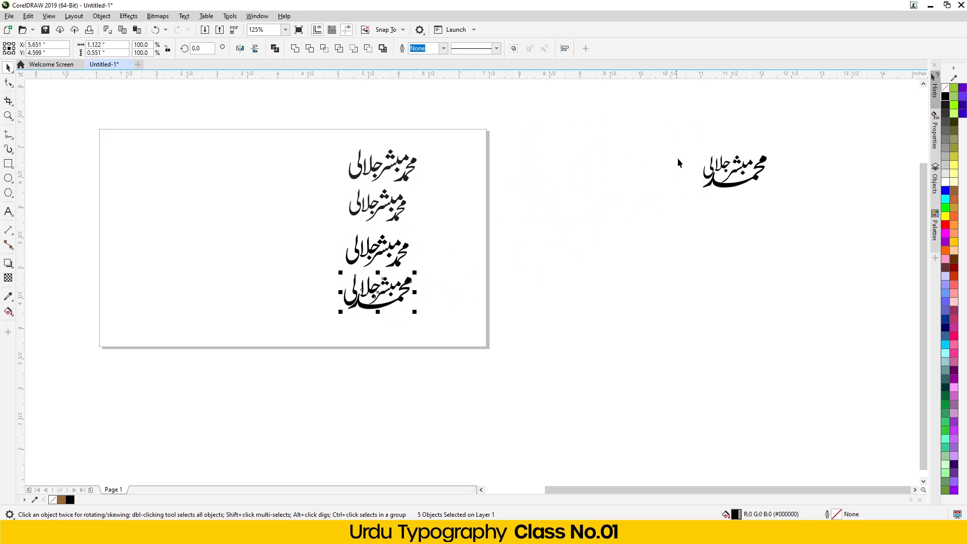
left_click_drag(783, 210, 784, 209)
left_click_drag(736, 174, 373, 347)
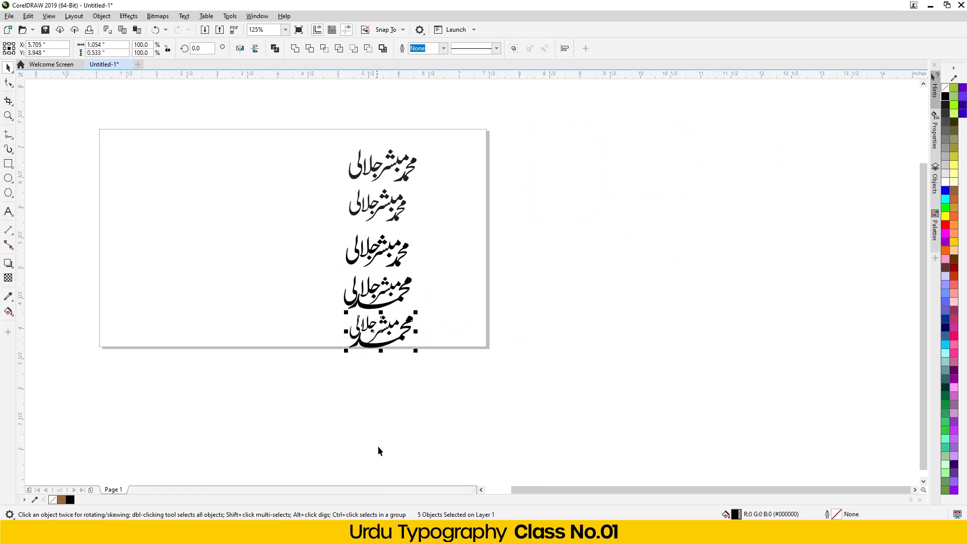
- Import the EPS file from Documents onto the canvas as editable text
left_click(262, 531)
left_click_drag(234, 255, 552, 304)
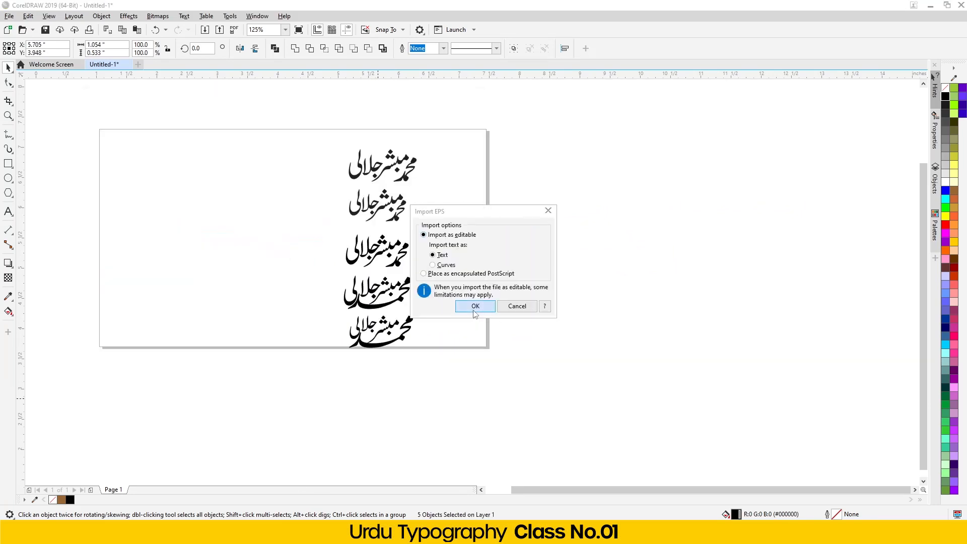
left_click(474, 308)
- Scale the imported three-line Urdu group to 60.1% and place it in the page's left half
left_click_drag(709, 142, 527, 297)
left_click_drag(425, 348, 166, 237)
left_click_drag(271, 300, 307, 349)
left_click_drag(231, 319, 236, 310)
left_click_drag(140, 324, 123, 339)
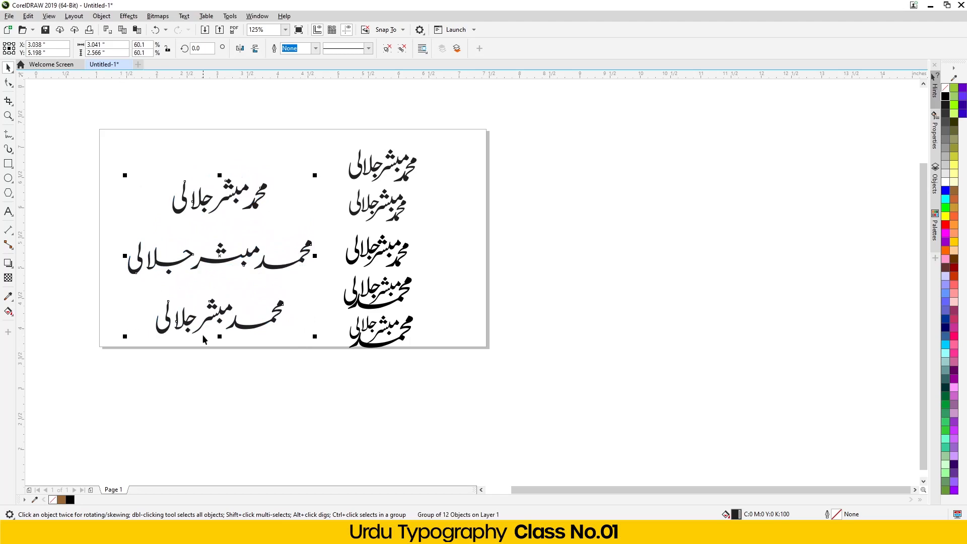
scroll(206, 316, "up", 2)
key("Up")
key("Up")
key("Up")
key("Up")
key("Up")
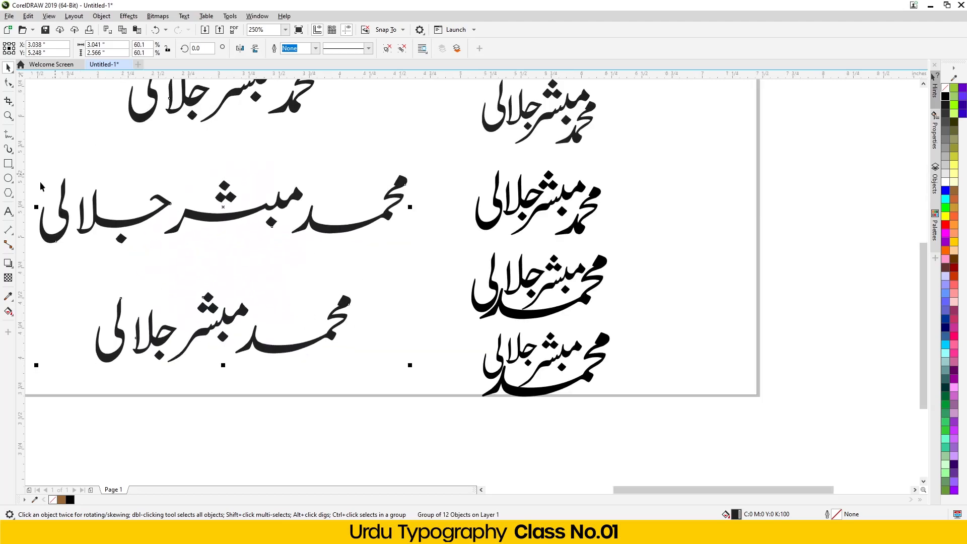
- Add a rectangle frame around the whole page and fit the page in view
double_click(8, 163)
key("F4")
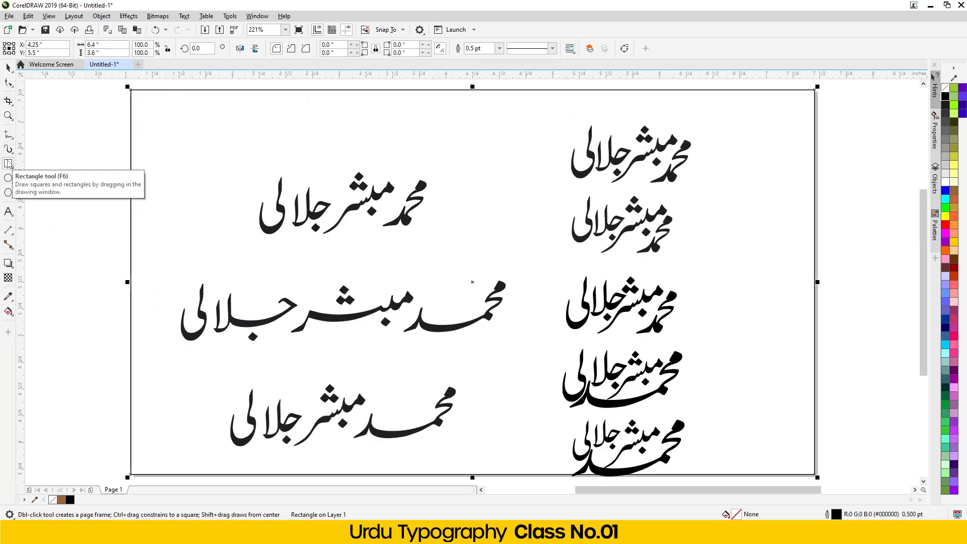
scroll(69, 187, "down", 2)
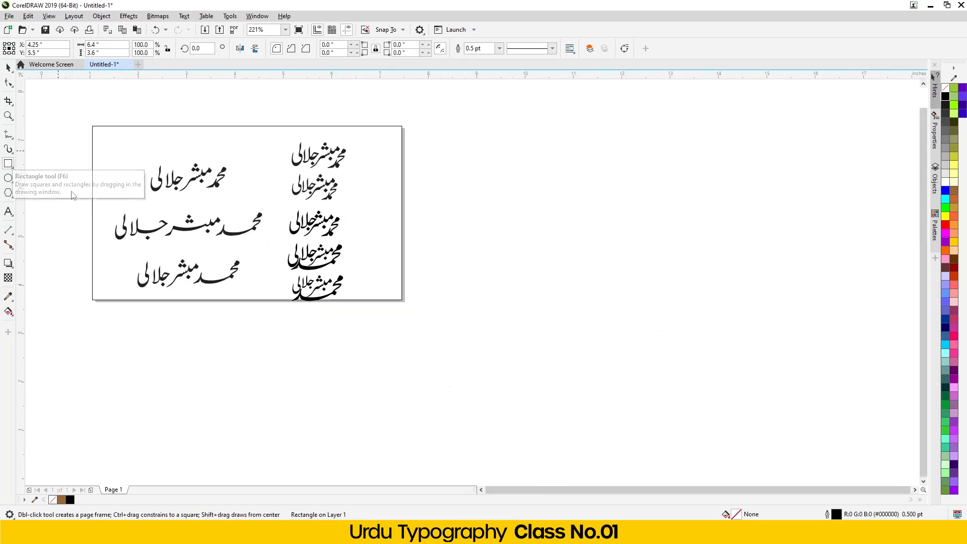
- Nudge the left plain-text group slightly upward
left_click(8, 67)
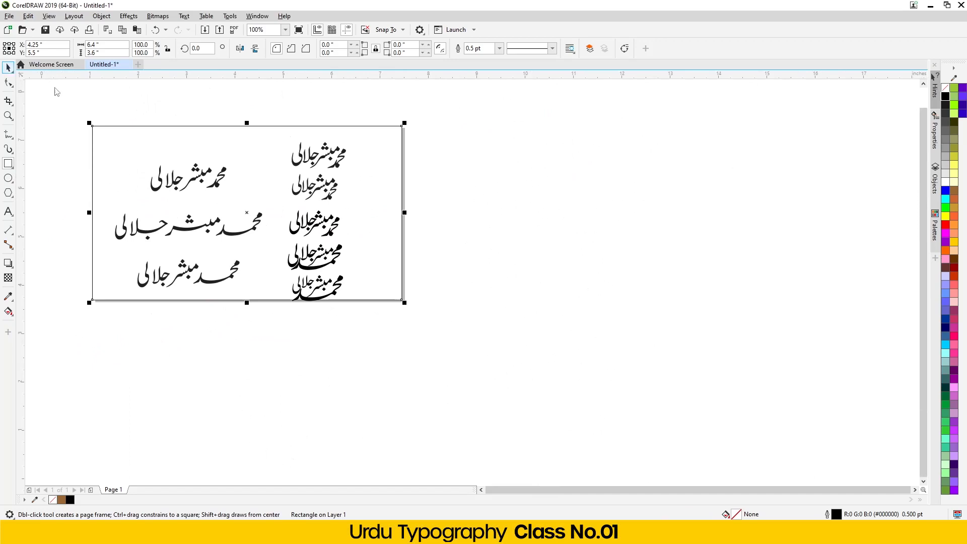
left_click_drag(266, 106, 370, 361)
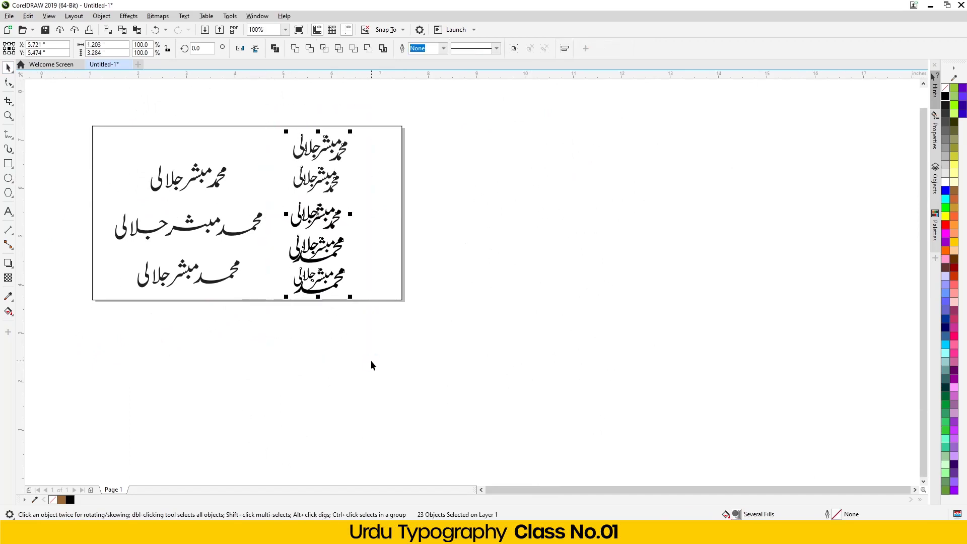
left_click(314, 386)
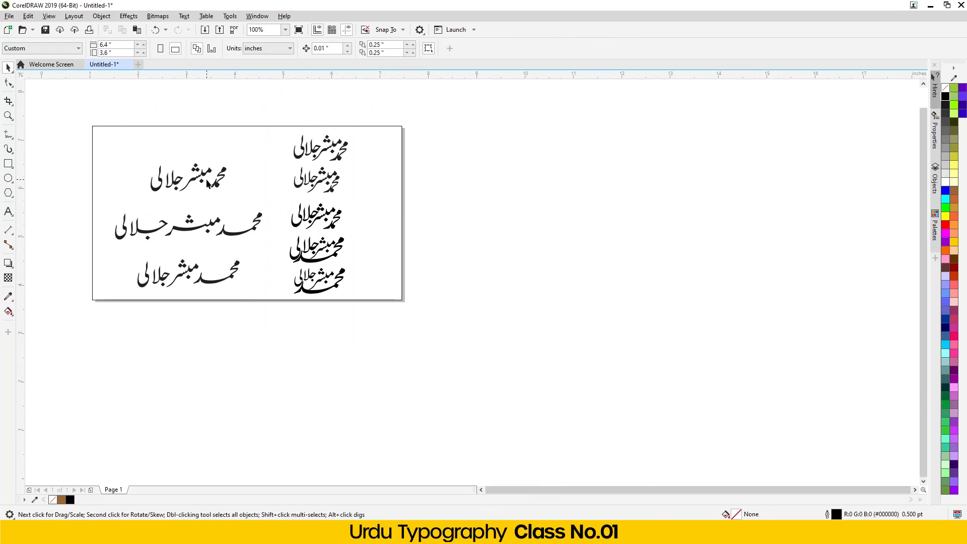
left_click_drag(259, 333, 198, 328)
left_click_drag(258, 341, 96, 126)
left_click_drag(189, 320, 271, 328)
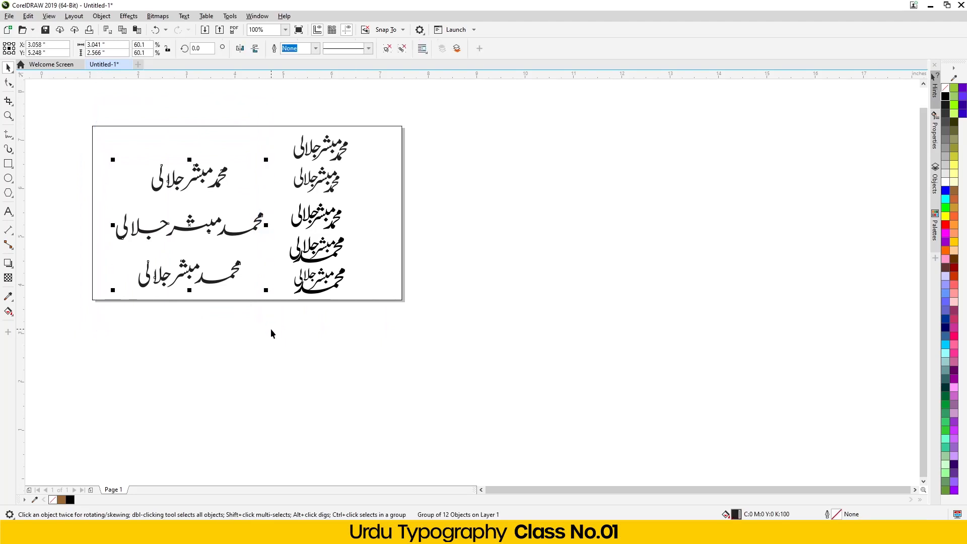
key("Up")
key("Up")
key("Up")
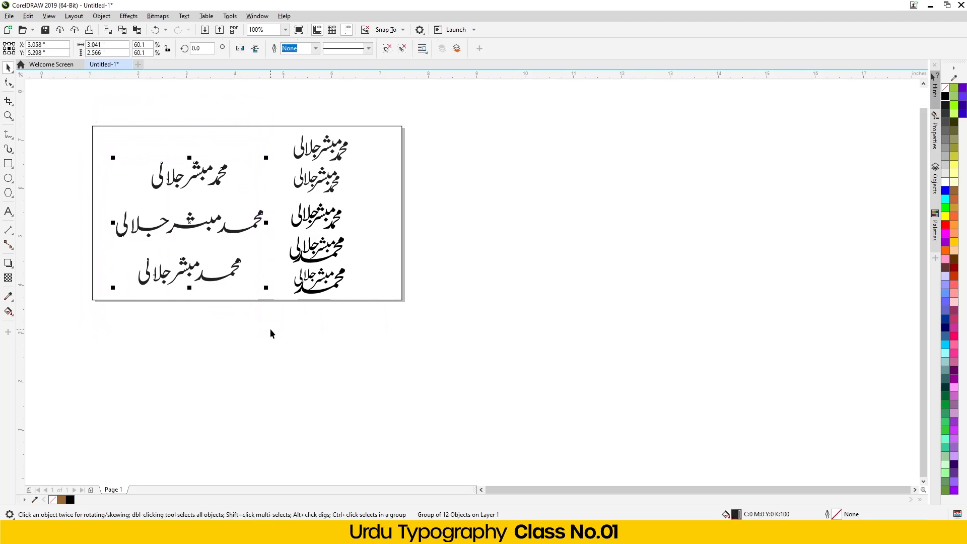